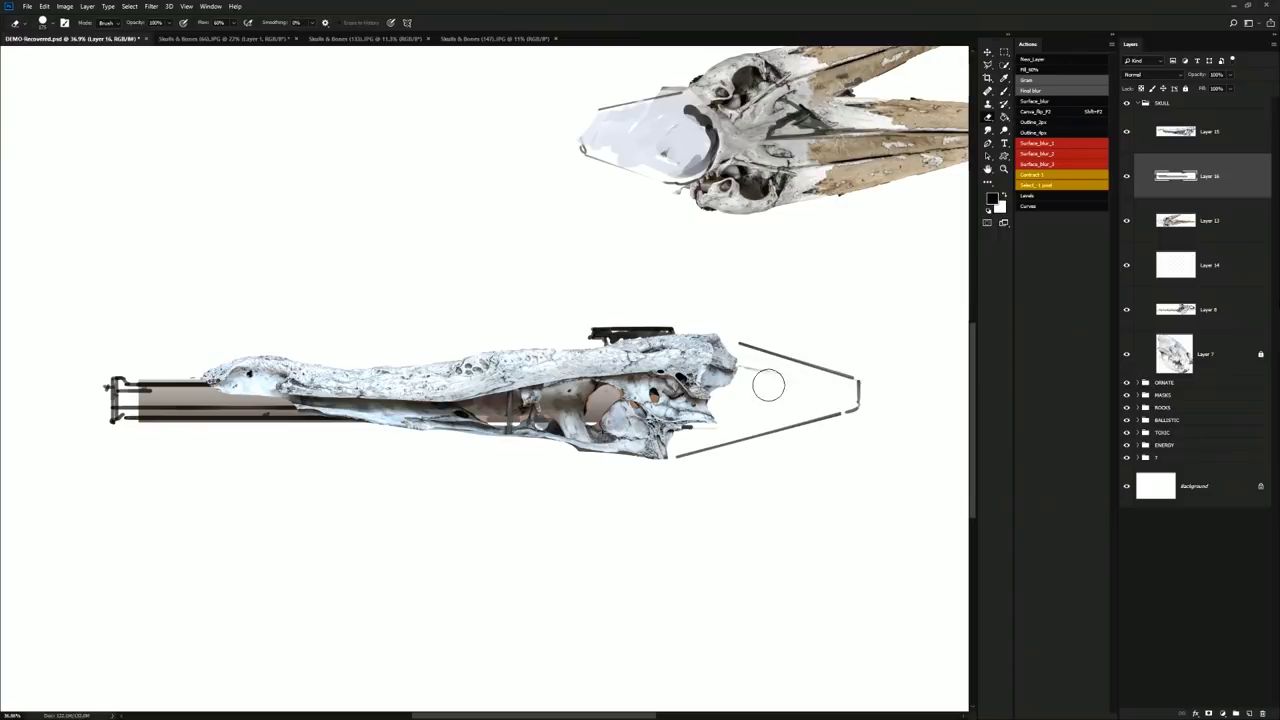
Sample the pale bone colour and paint a patch on Layer 15 behind the lower skull gun, inside the stock outline
{"action": "key", "text": "b"}
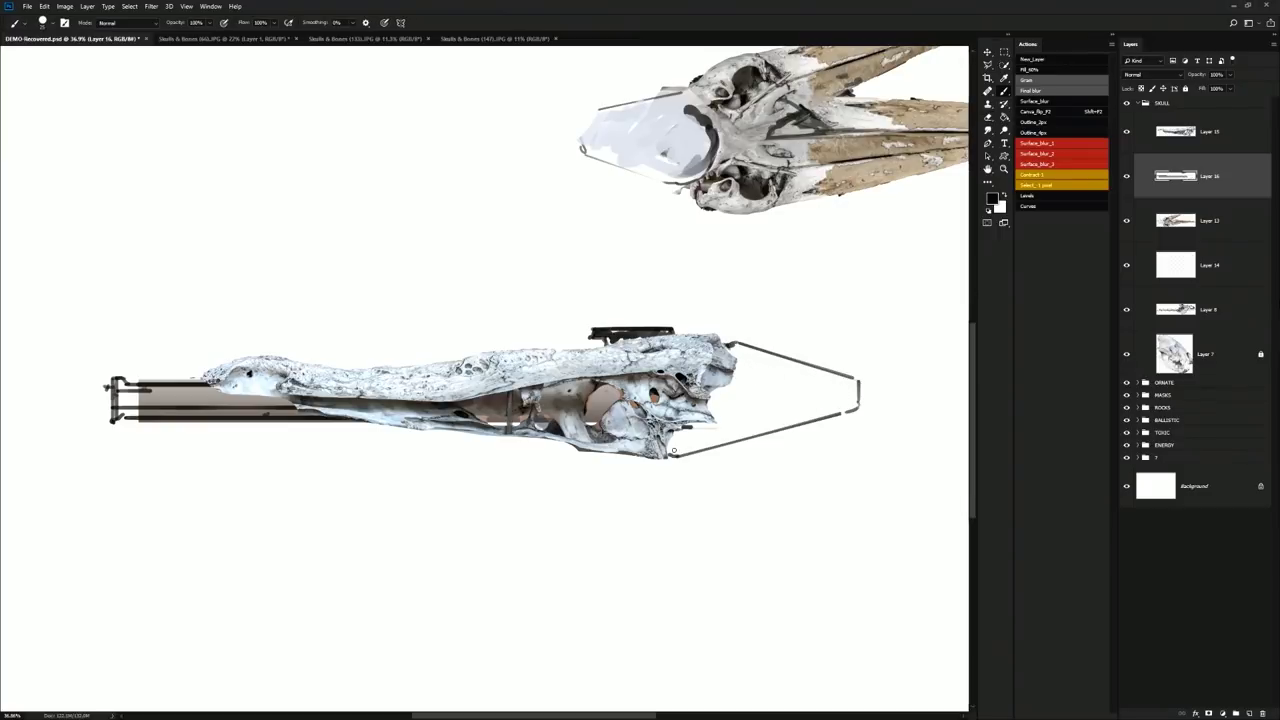
{"action": "left_click", "coordinate": [1222, 136]}
{"action": "left_click", "coordinate": [742, 351], "text": "alt"}
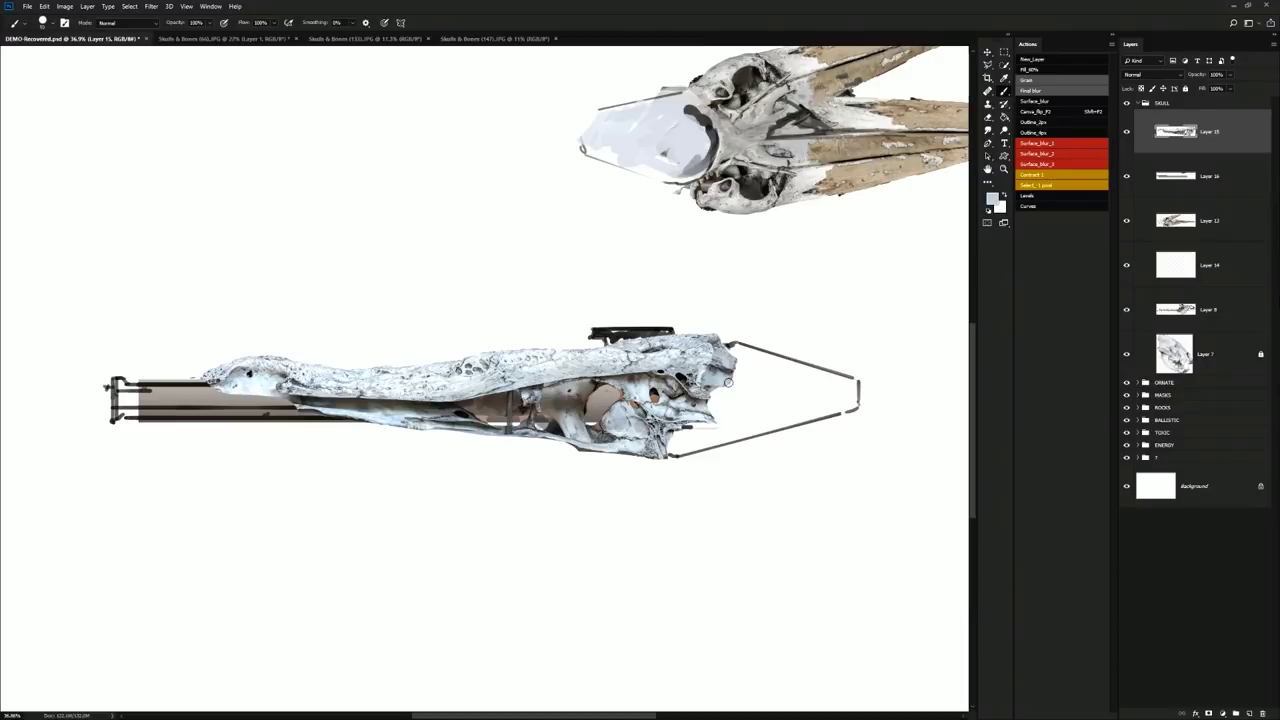
{"action": "mouse_move", "coordinate": [740, 379]}
{"action": "left_mouse_down"}
{"action": "mouse_move", "coordinate": [728, 350]}
{"action": "mouse_move", "coordinate": [738, 367]}
{"action": "left_mouse_up"}
Quick-select the upper rear part of the lower skull and copy it to a new layer
{"action": "key", "text": "l"}
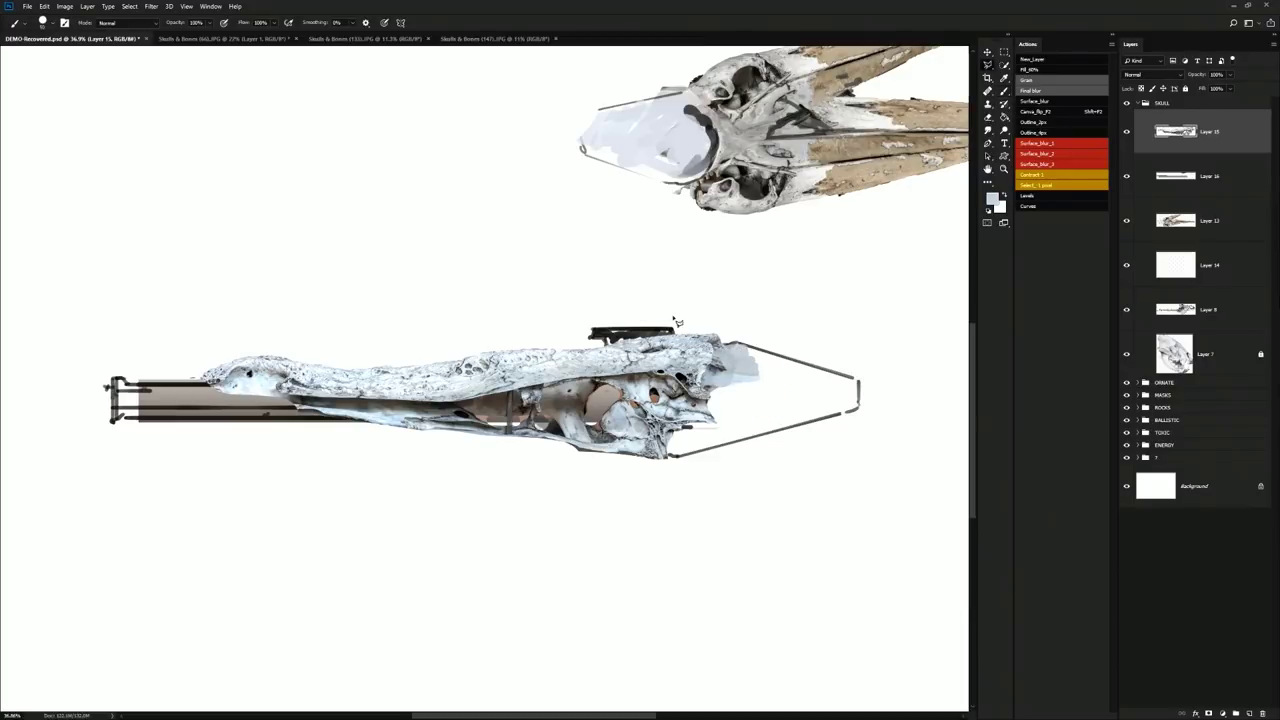
{"action": "right_click", "coordinate": [677, 352]}
{"action": "left_click", "coordinate": [890, 269]}
{"action": "left_click", "coordinate": [1004, 65]}
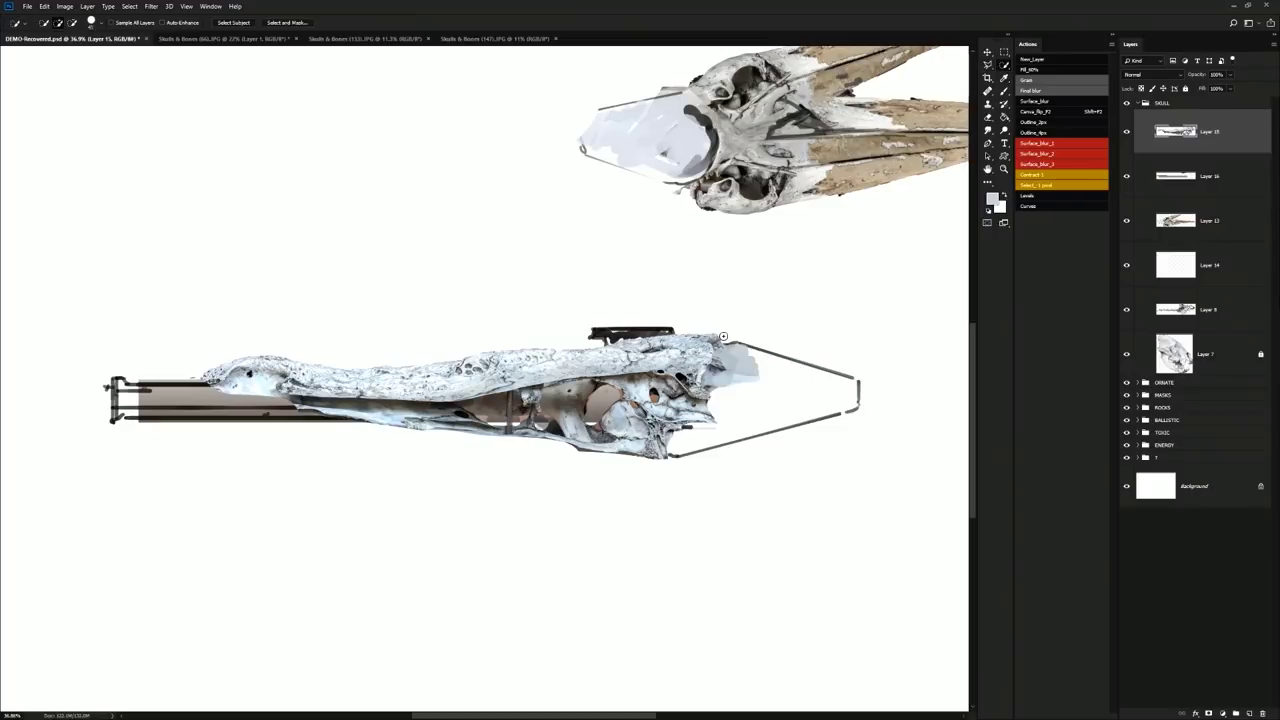
{"action": "mouse_move", "coordinate": [681, 354]}
{"action": "left_mouse_down"}
{"action": "mouse_move", "coordinate": [663, 359]}
{"action": "mouse_move", "coordinate": [691, 337]}
{"action": "mouse_move", "coordinate": [636, 356]}
{"action": "left_mouse_up"}
{"action": "key", "text": "ctrl+j"}
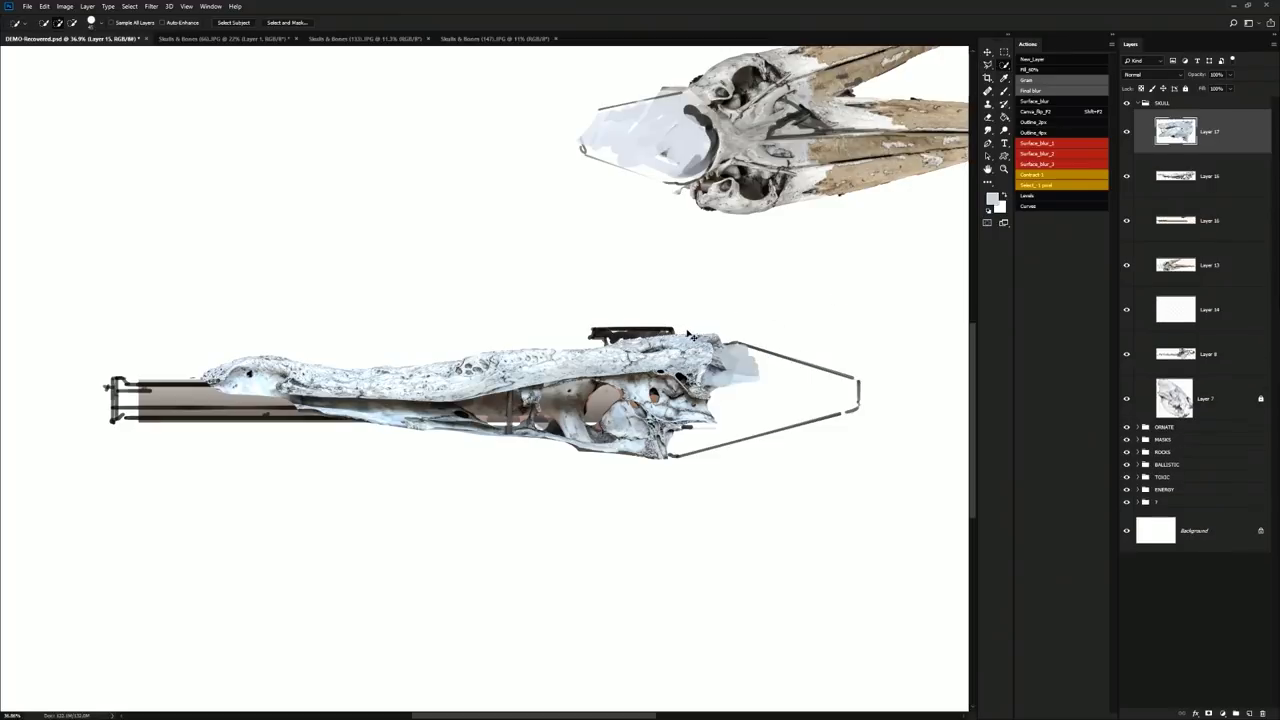
Transform the copied bone piece to extend the skull's top edge back over the stock outline, and merge it into Layer 15
{"action": "key", "text": "ctrl+t"}
{"action": "right_click", "coordinate": [680, 340]}
{"action": "left_click", "coordinate": [735, 469]}
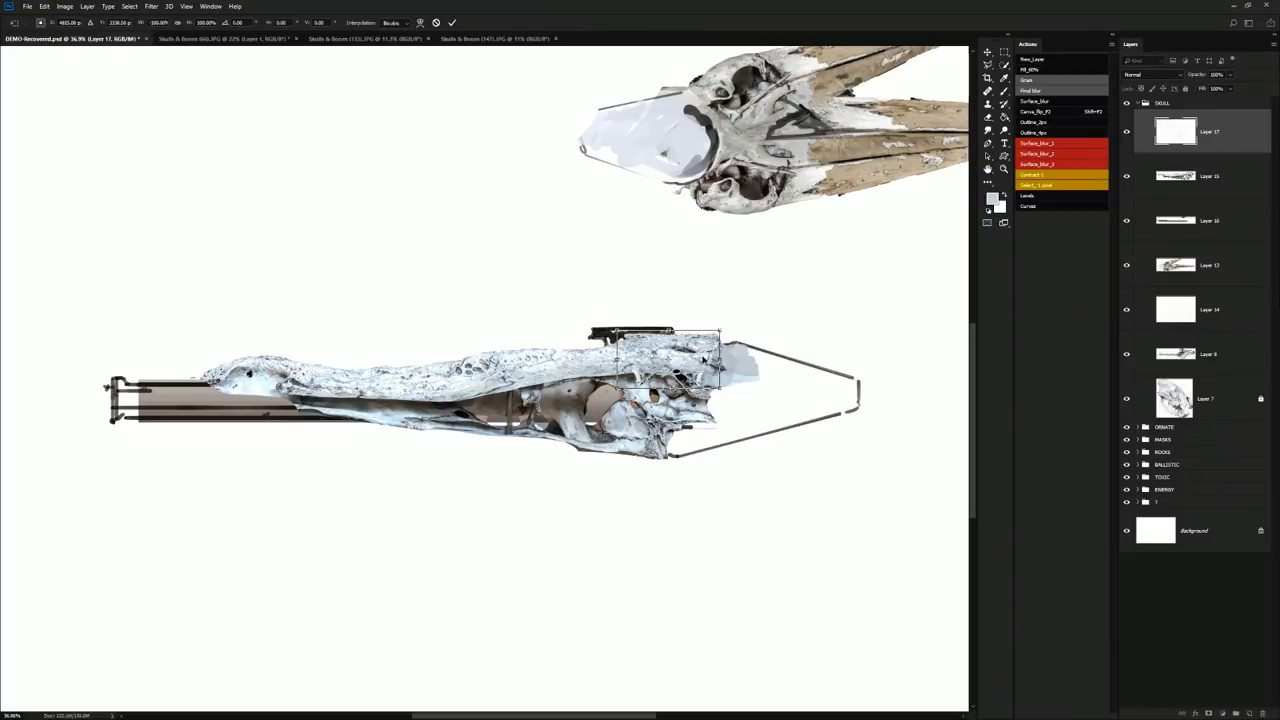
{"action": "left_click_drag", "start_coordinate": [688, 360], "coordinate": [829, 355]}
{"action": "key", "text": "Return"}
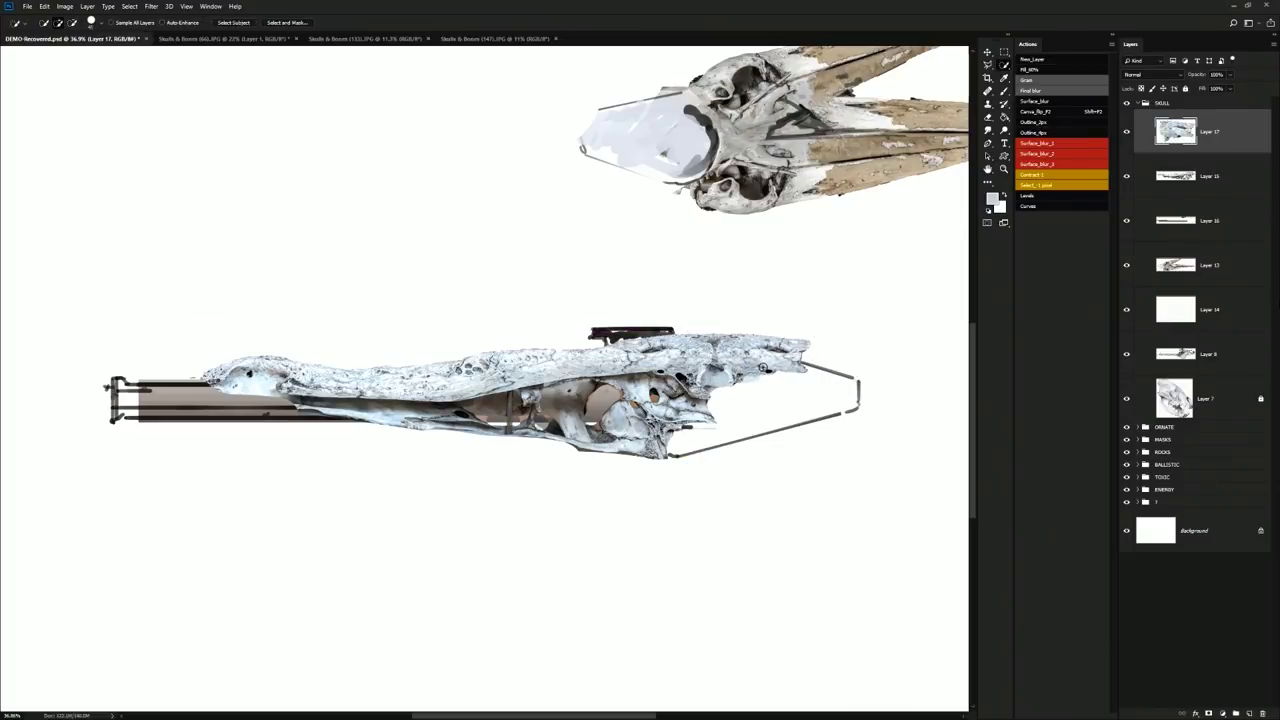
{"action": "key", "text": "ctrl+e"}
Choose the HARD_DRAWING_2 brush with default black and darken the lines around the skull's middle cavity
{"action": "key", "text": "b"}
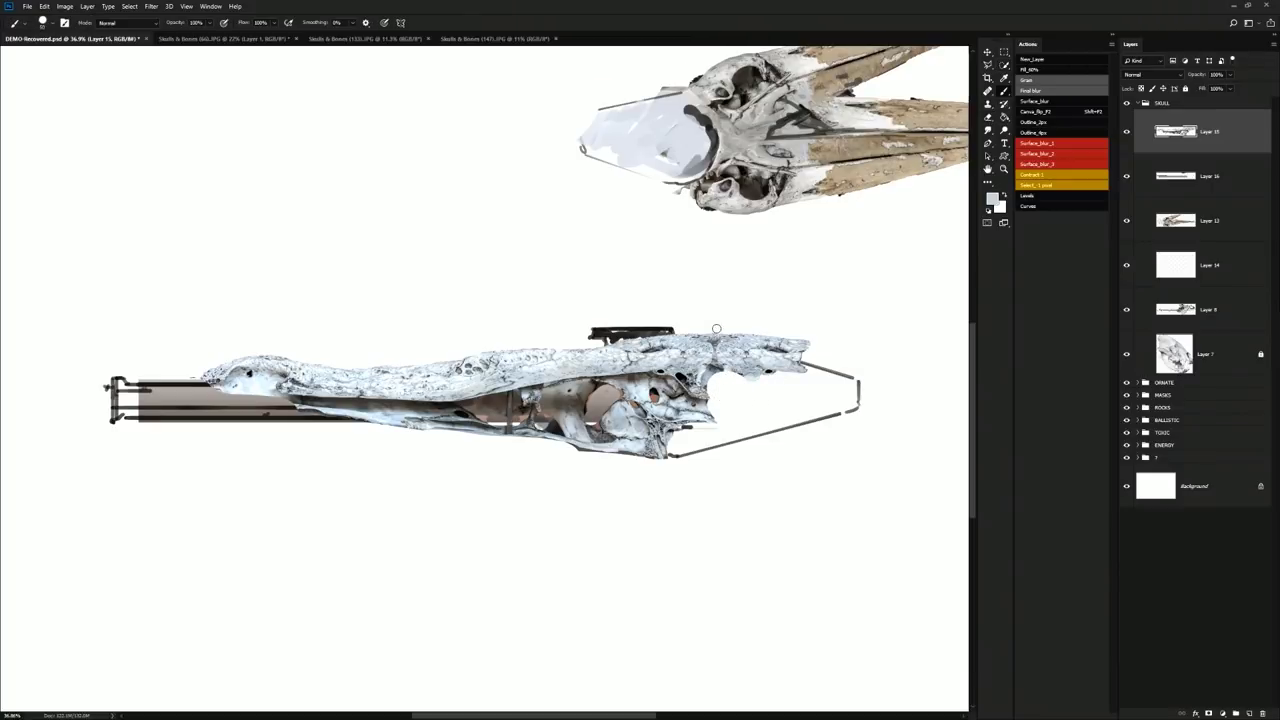
{"action": "right_click", "coordinate": [642, 383]}
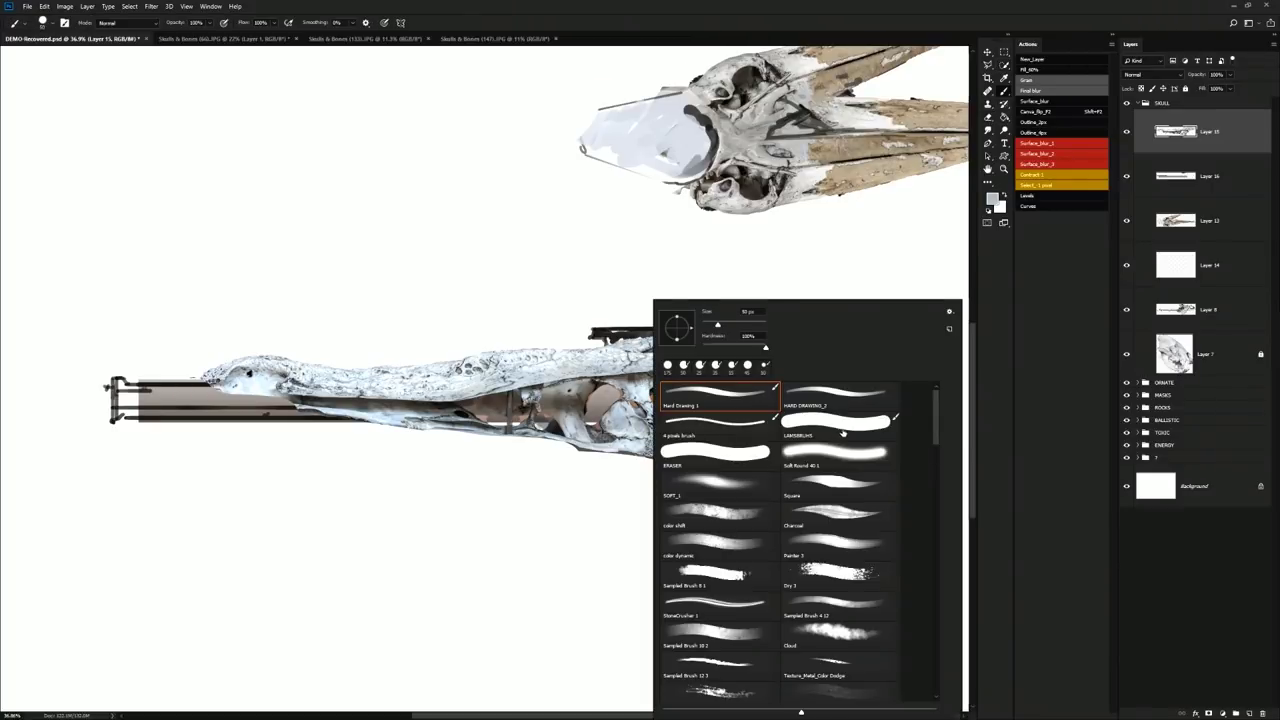
{"action": "double_click", "coordinate": [841, 391]}
{"action": "key", "text": "d"}
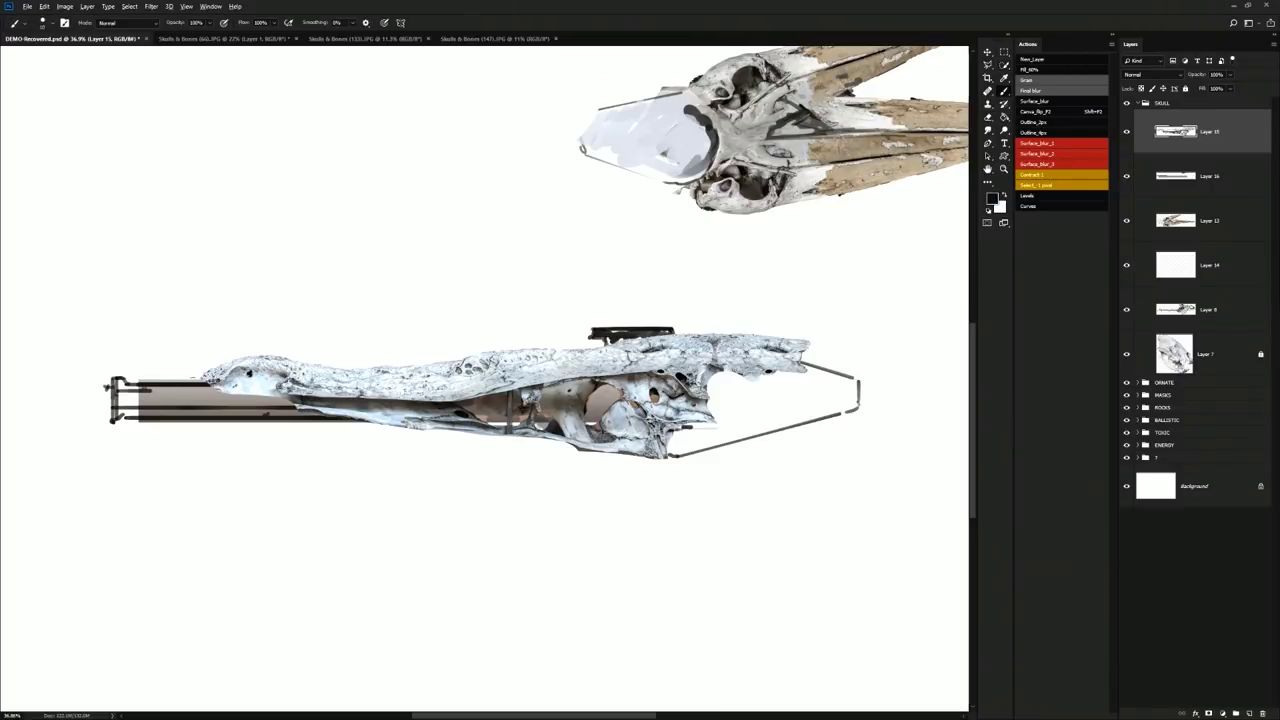
{"action": "left_click_drag", "start_coordinate": [587, 401], "coordinate": [612, 385]}
Strengthen the barrel's upper and lower edges in black and touch up where it meets the skull's snout with sampled tones
{"action": "left_click_drag", "start_coordinate": [137, 381], "coordinate": [203, 381]}
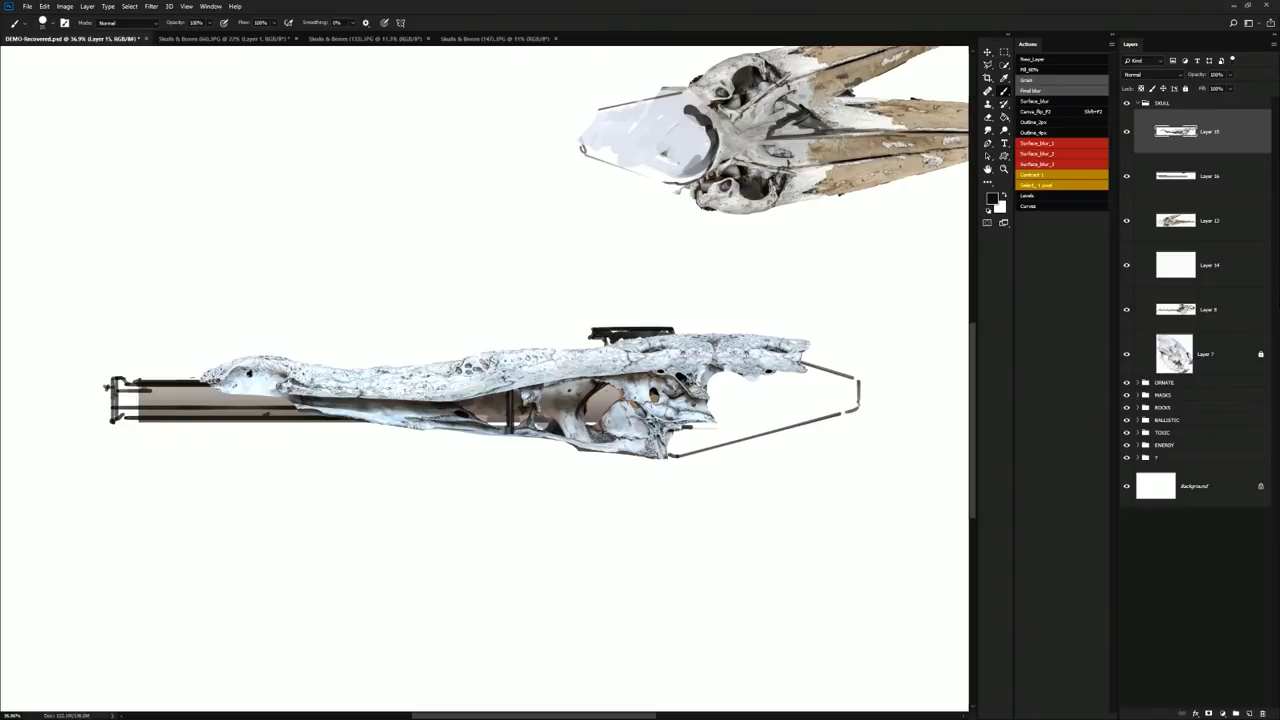
{"action": "left_click_drag", "start_coordinate": [122, 421], "coordinate": [270, 421]}
{"action": "key", "text": "ctrl+z"}
{"action": "left_click_drag", "start_coordinate": [125, 419], "coordinate": [324, 419]}
{"action": "left_click_drag", "start_coordinate": [203, 383], "coordinate": [308, 401]}
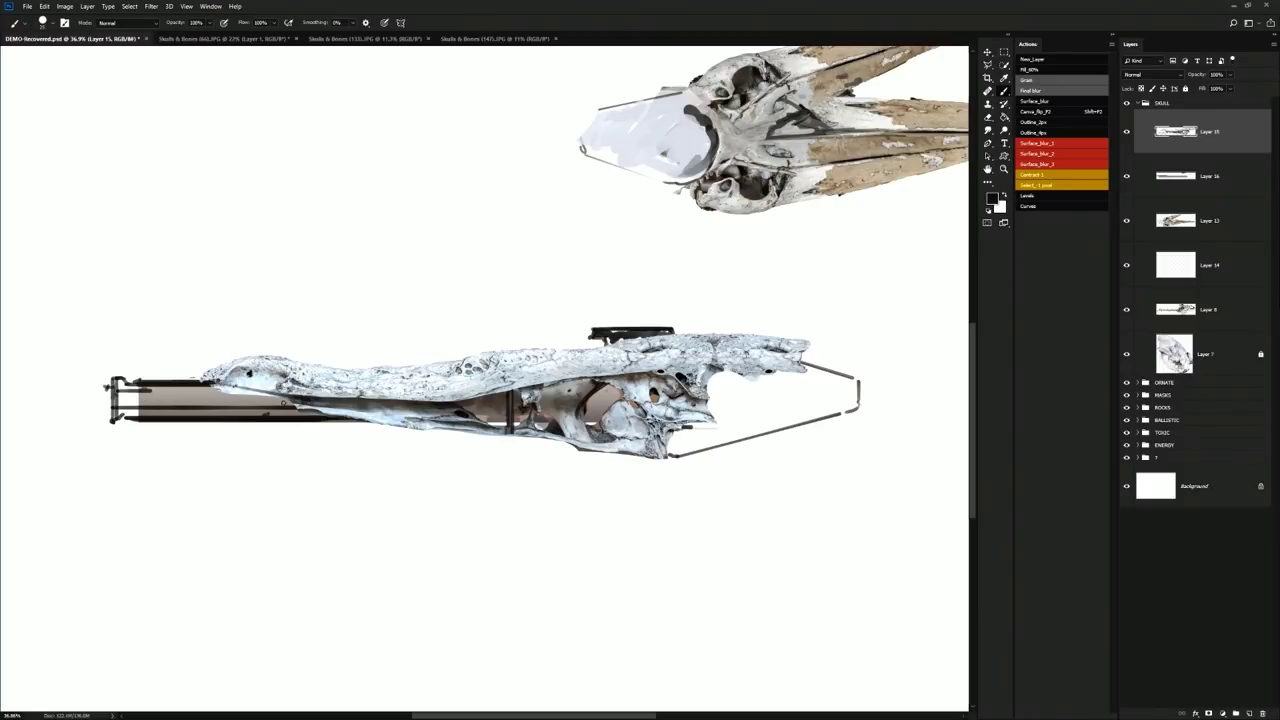
{"action": "left_click", "coordinate": [214, 391], "text": "alt"}
{"action": "left_click", "coordinate": [206, 382], "text": "alt"}
{"action": "left_click_drag", "start_coordinate": [228, 383], "coordinate": [291, 396]}
Block in the stock behind the lower skull with dark tones, blending pale sampled bone colours along its upper part
{"action": "mouse_move", "coordinate": [716, 442]}
{"action": "left_mouse_down"}
{"action": "mouse_move", "coordinate": [680, 432]}
{"action": "mouse_move", "coordinate": [705, 438]}
{"action": "mouse_move", "coordinate": [712, 380]}
{"action": "mouse_move", "coordinate": [700, 430]}
{"action": "mouse_move", "coordinate": [745, 385]}
{"action": "mouse_move", "coordinate": [805, 390]}
{"action": "mouse_move", "coordinate": [830, 410]}
{"action": "mouse_move", "coordinate": [845, 382]}
{"action": "mouse_move", "coordinate": [797, 376]}
{"action": "mouse_move", "coordinate": [815, 404]}
{"action": "mouse_move", "coordinate": [848, 396]}
{"action": "mouse_move", "coordinate": [706, 372]}
{"action": "mouse_move", "coordinate": [788, 370]}
{"action": "mouse_move", "coordinate": [760, 352]}
{"action": "mouse_move", "coordinate": [764, 383]}
{"action": "mouse_move", "coordinate": [746, 390]}
{"action": "left_mouse_up"}
{"action": "left_click", "coordinate": [757, 361], "text": "alt"}
{"action": "left_click", "coordinate": [710, 366], "text": "alt"}
{"action": "left_click", "coordinate": [735, 363], "text": "alt"}
{"action": "left_click", "coordinate": [791, 359], "text": "alt"}
{"action": "left_click", "coordinate": [764, 353], "text": "alt"}
{"action": "left_click", "coordinate": [803, 381], "text": "alt"}
{"action": "left_click", "coordinate": [786, 419], "text": "alt"}
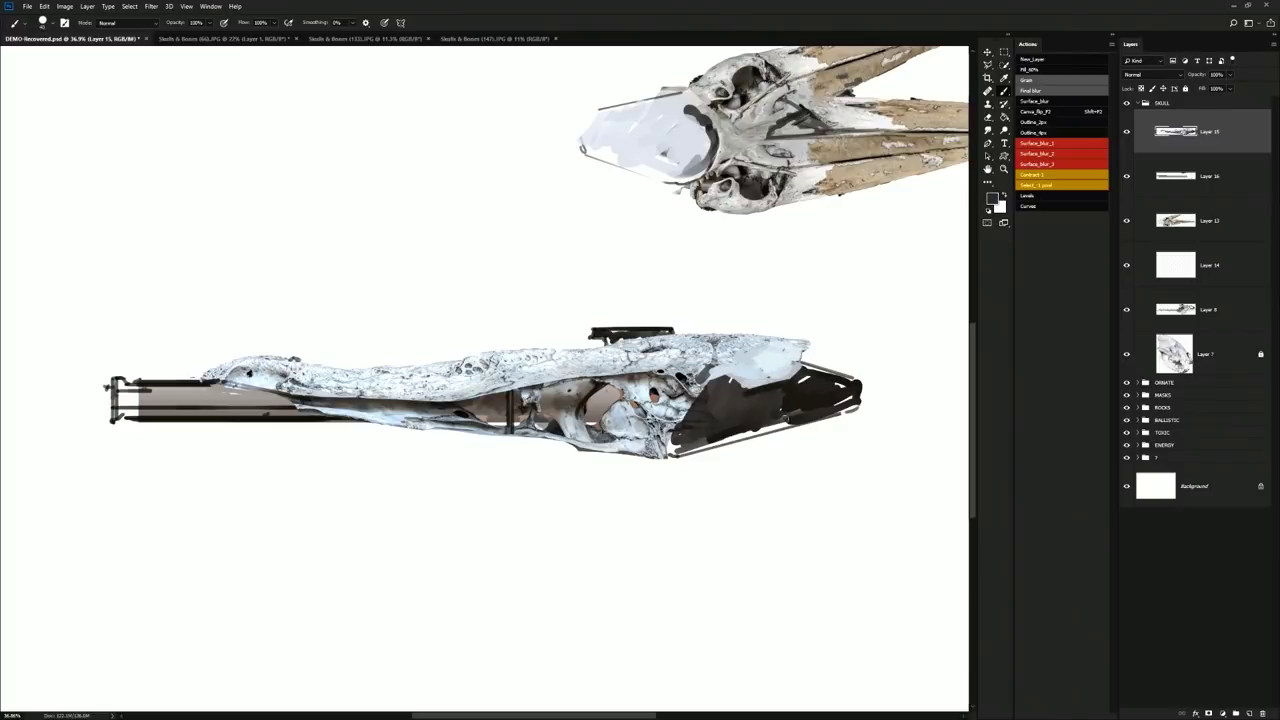
Erase stray paint along the stock's lower edge and merge Layer 15 into Layer 16
{"action": "key", "text": "e"}
{"action": "left_click_drag", "start_coordinate": [700, 471], "coordinate": [726, 451]}
{"action": "mouse_move", "coordinate": [823, 423]}
{"action": "left_mouse_down"}
{"action": "mouse_move", "coordinate": [699, 460]}
{"action": "mouse_move", "coordinate": [822, 425]}
{"action": "mouse_move", "coordinate": [804, 433]}
{"action": "mouse_move", "coordinate": [848, 401]}
{"action": "left_mouse_up"}
{"action": "key", "text": "ctrl+e"}
Refine the lower gun's top sight and dark stock with brush strokes in the sampled dark tone
{"action": "key", "text": "b"}
{"action": "left_click", "coordinate": [828, 397], "text": "alt"}
{"action": "mouse_move", "coordinate": [597, 327]}
{"action": "left_mouse_down"}
{"action": "mouse_move", "coordinate": [674, 322]}
{"action": "mouse_move", "coordinate": [580, 320]}
{"action": "mouse_move", "coordinate": [626, 323]}
{"action": "left_mouse_up"}
{"action": "left_click_drag", "start_coordinate": [601, 383], "coordinate": [760, 372]}
{"action": "left_click_drag", "start_coordinate": [729, 447], "coordinate": [697, 480]}
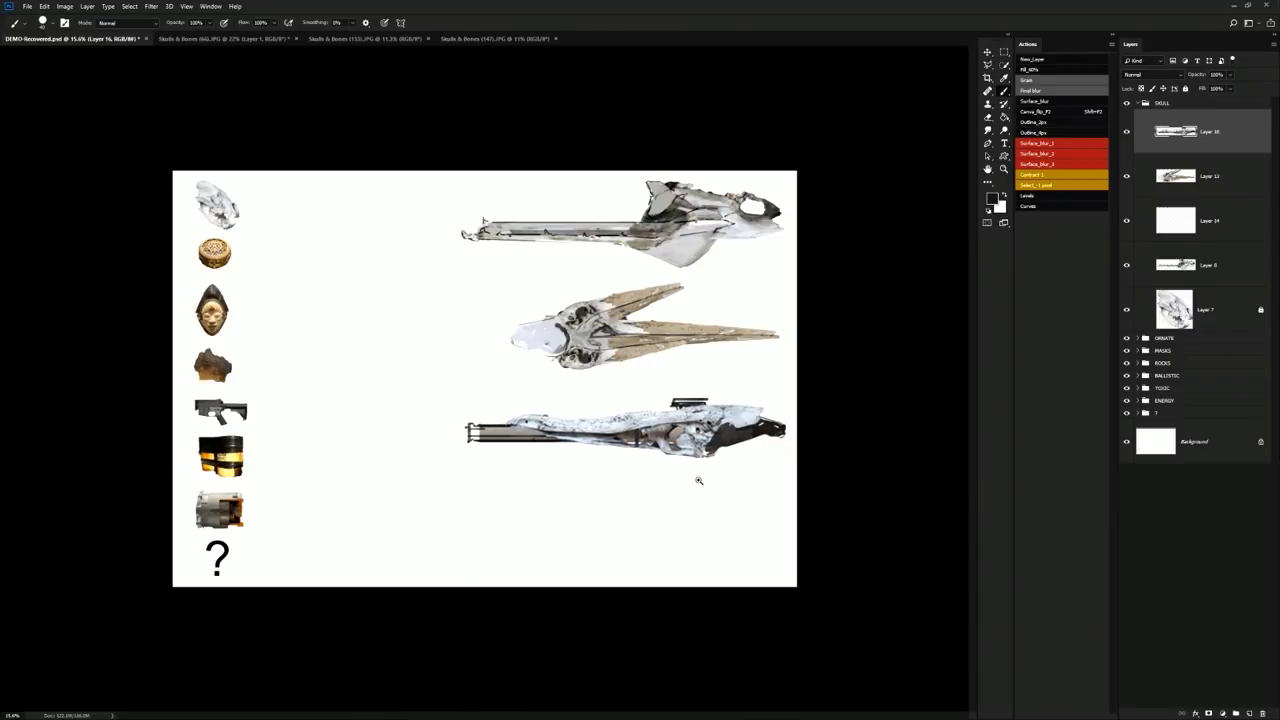
{"action": "scroll", "coordinate": [697, 480], "scroll_direction": "up", "scroll_amount": 3}
{"action": "scroll", "coordinate": [743, 471], "scroll_direction": "down", "scroll_amount": 5}
{"action": "scroll", "coordinate": [649, 489], "scroll_direction": "up", "scroll_amount": 3}
{"action": "scroll", "coordinate": [710, 482], "scroll_direction": "up", "scroll_amount": 1}
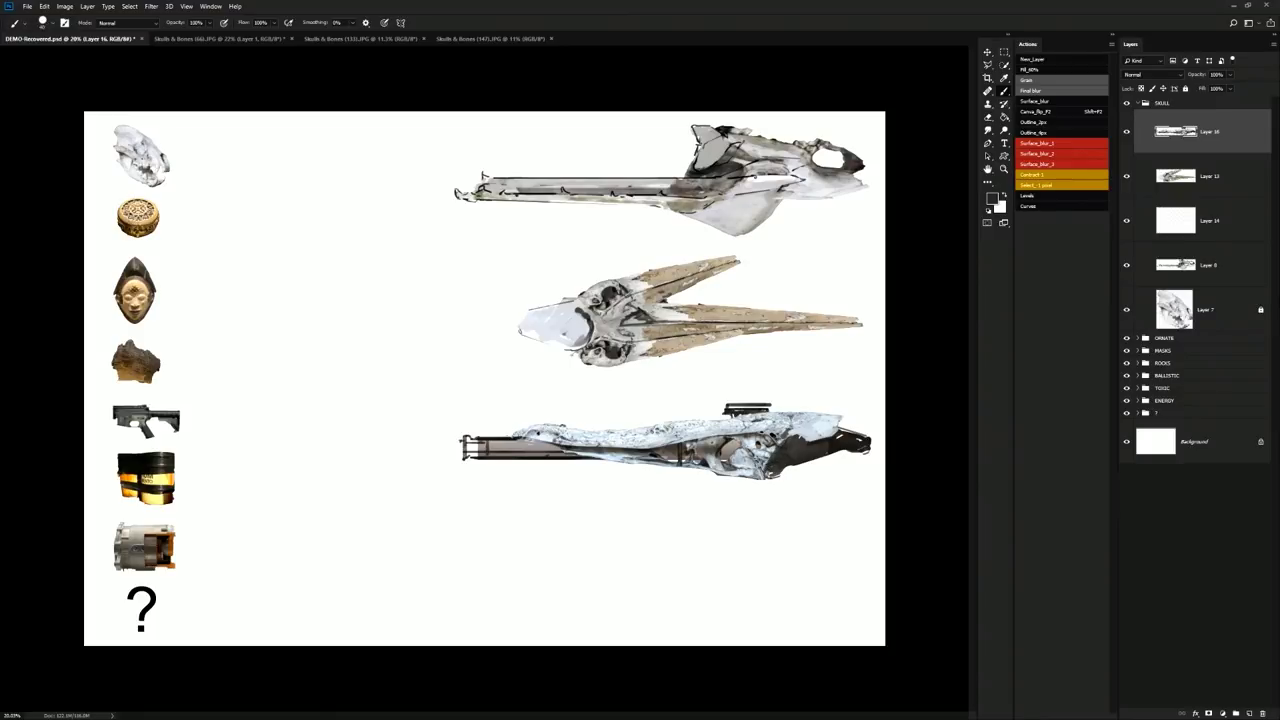
Sketch a small rear sight and line above the stock, and touch up the skull's cavity with sampled greys
{"action": "mouse_move", "coordinate": [841, 417]}
{"action": "left_mouse_down"}
{"action": "mouse_move", "coordinate": [834, 429]}
{"action": "mouse_move", "coordinate": [799, 403]}
{"action": "left_mouse_up"}
{"action": "left_click", "coordinate": [727, 438], "text": "alt"}
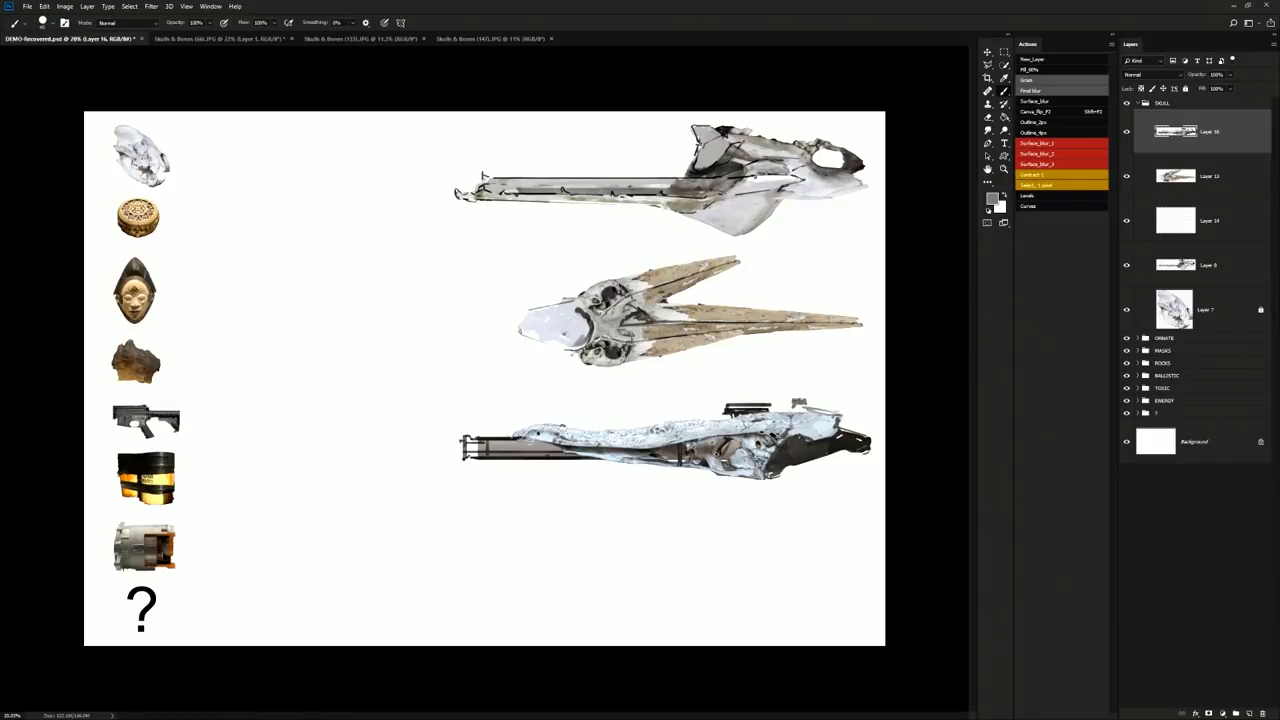
{"action": "left_click", "coordinate": [717, 441], "text": "alt"}
{"action": "left_click_drag", "start_coordinate": [718, 441], "coordinate": [721, 452]}
{"action": "left_click", "coordinate": [730, 438], "text": "alt"}
Sketch a rectangular frame of straight black lines on a new layer below the lower gun
{"action": "left_click", "coordinate": [1250, 713]}
{"action": "left_click_drag", "start_coordinate": [632, 552], "coordinate": [640, 554]}
{"action": "left_click_drag", "start_coordinate": [607, 540], "coordinate": [497, 423]}
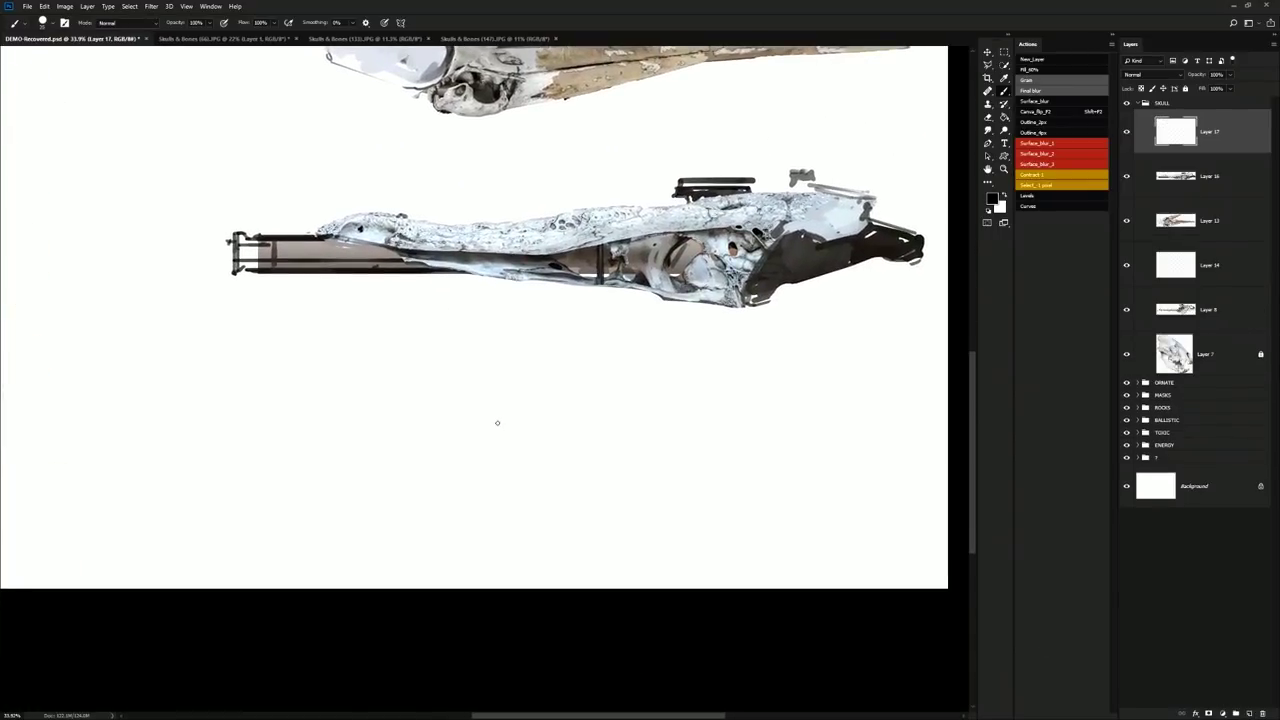
{"action": "left_click_drag", "start_coordinate": [401, 415], "coordinate": [400, 530]}
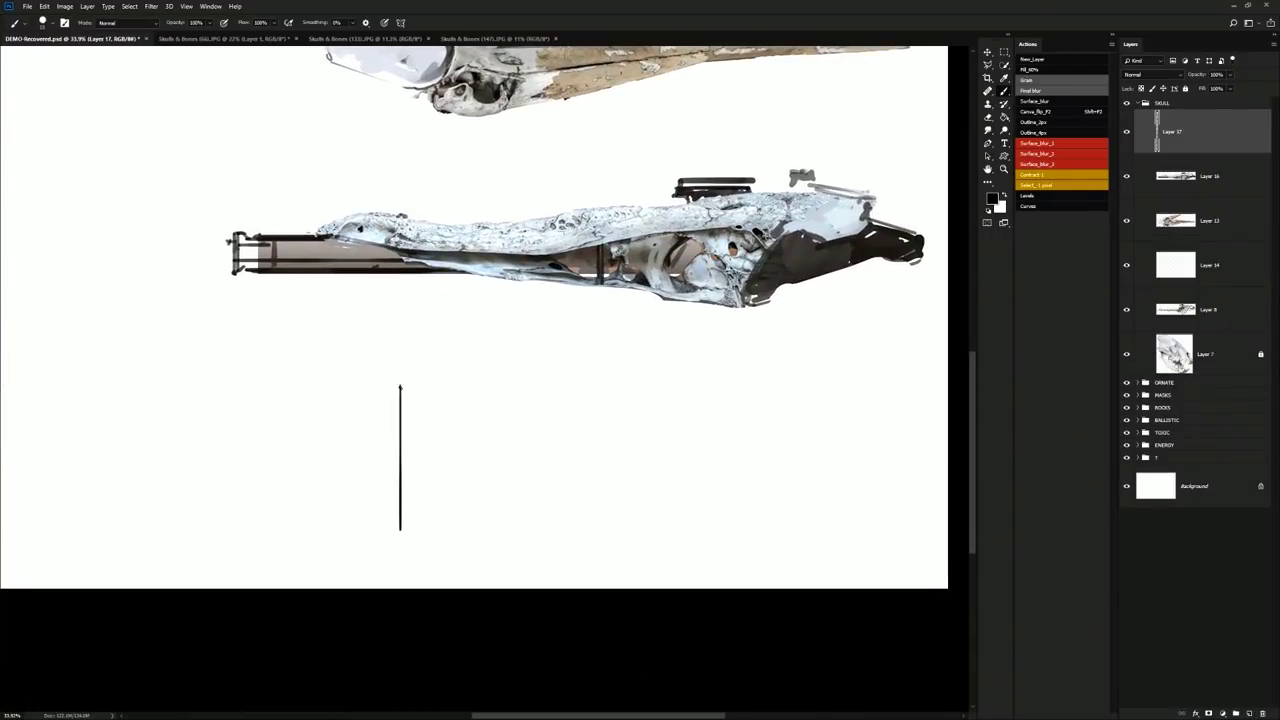
{"action": "left_click", "coordinate": [400, 350], "text": "shift"}
{"action": "left_click", "coordinate": [918, 349], "text": "shift"}
{"action": "key", "text": "e"}
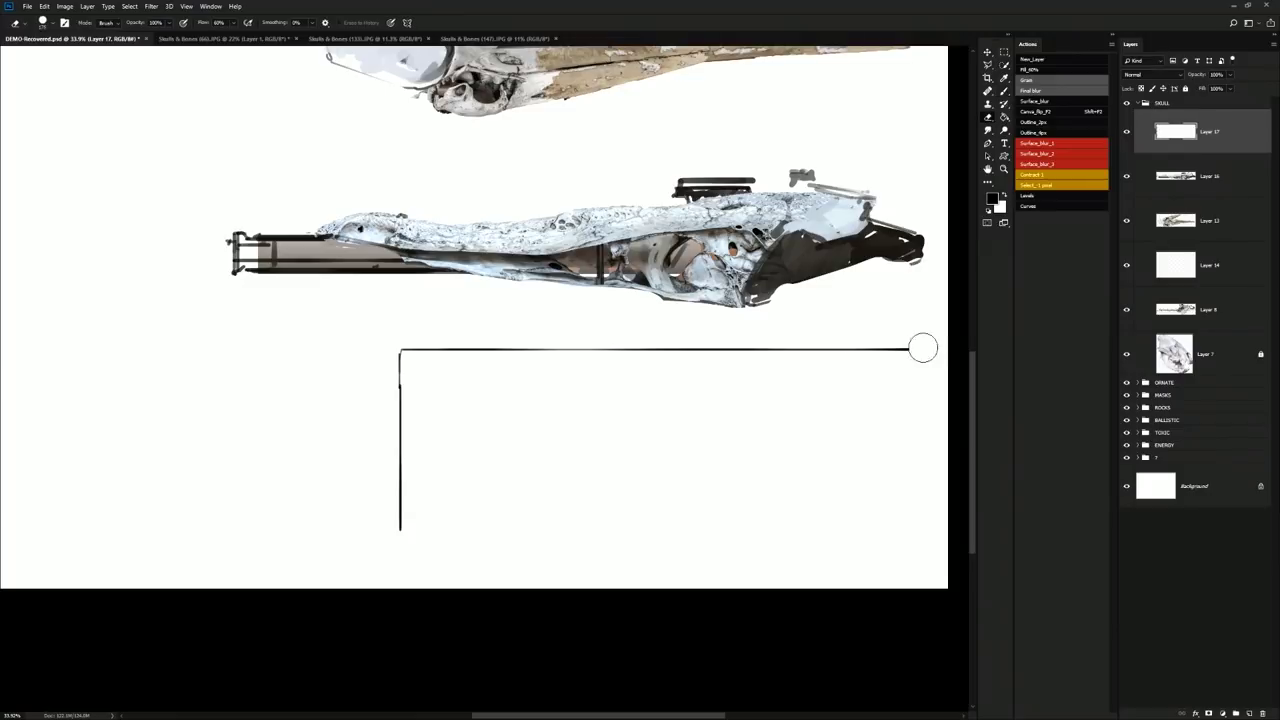
{"action": "left_click_drag", "start_coordinate": [922, 348], "coordinate": [806, 349]}
{"action": "key", "text": "b"}
{"action": "left_click", "coordinate": [831, 350]}
{"action": "left_click", "coordinate": [830, 518], "text": "shift"}
{"action": "left_click", "coordinate": [399, 541]}
{"action": "left_click", "coordinate": [823, 542], "text": "shift"}
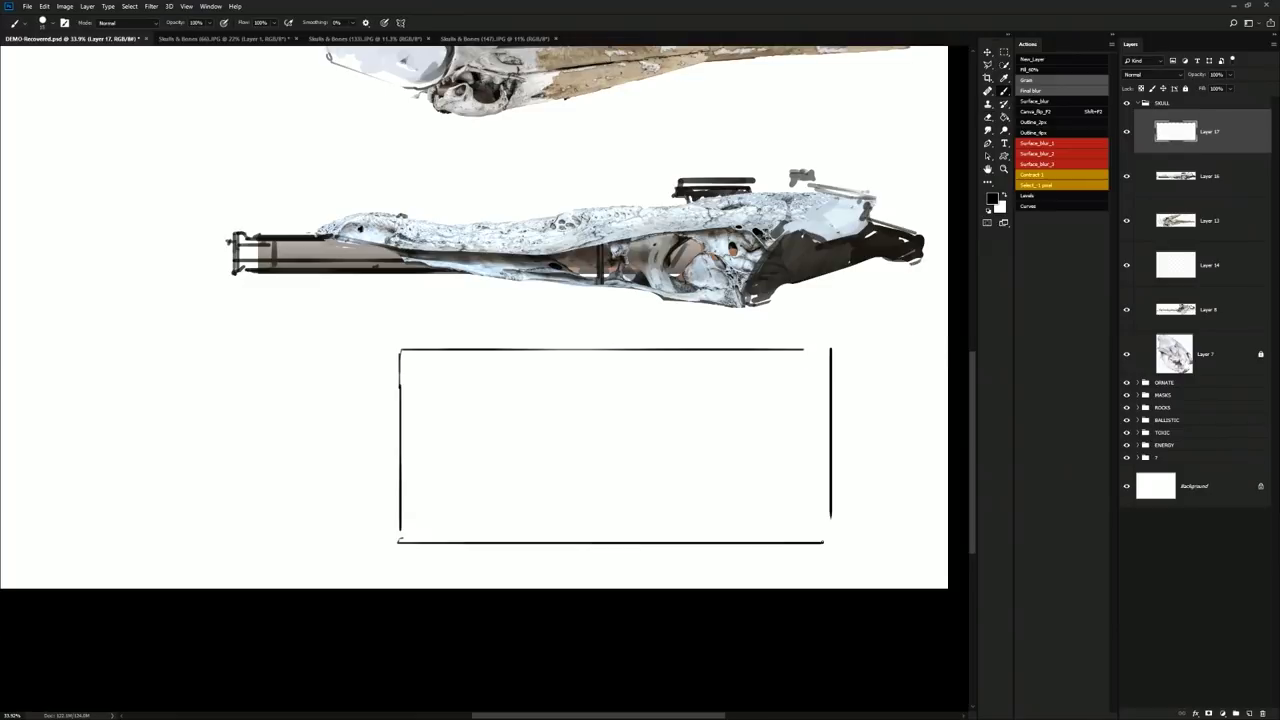
Sketch a sloping ground line and a small standing figure with a tall pole inside the frame
{"action": "left_click_drag", "start_coordinate": [403, 518], "coordinate": [800, 487]}
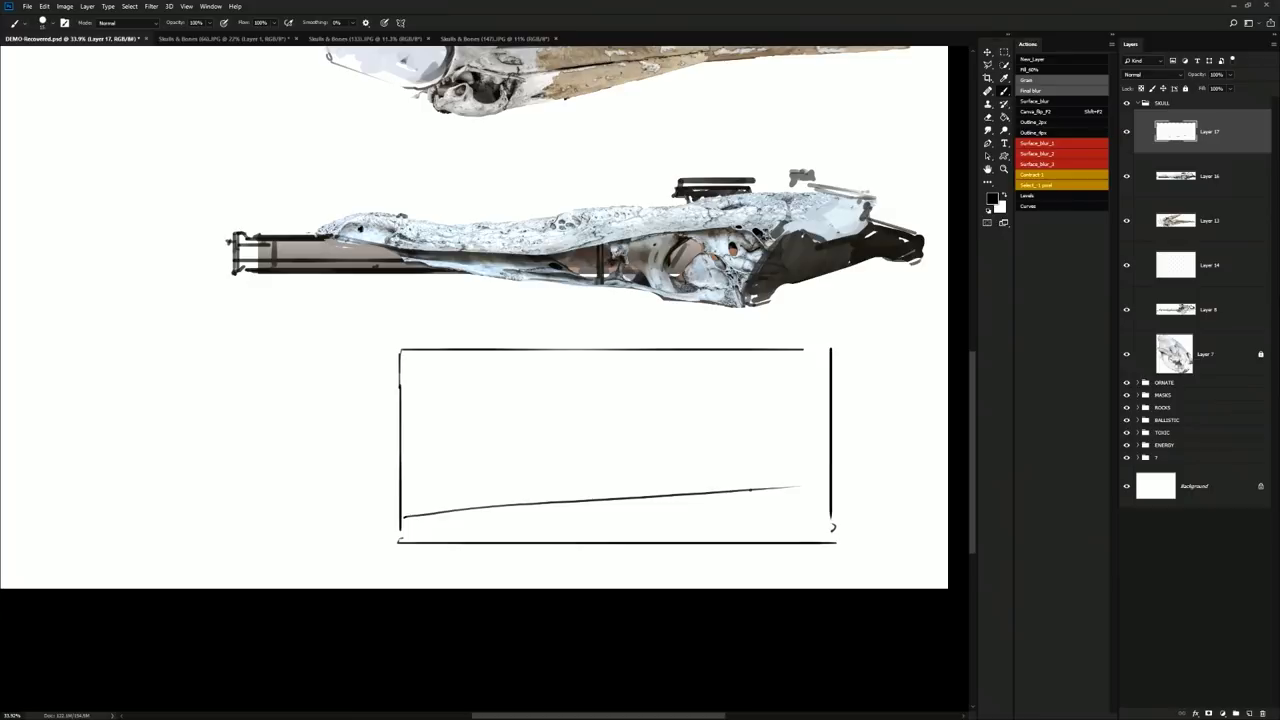
{"action": "left_click", "coordinate": [451, 472]}
{"action": "left_click_drag", "start_coordinate": [449, 482], "coordinate": [455, 504]}
{"action": "left_click_drag", "start_coordinate": [430, 423], "coordinate": [441, 508]}
{"action": "left_click_drag", "start_coordinate": [768, 369], "coordinate": [731, 371]}
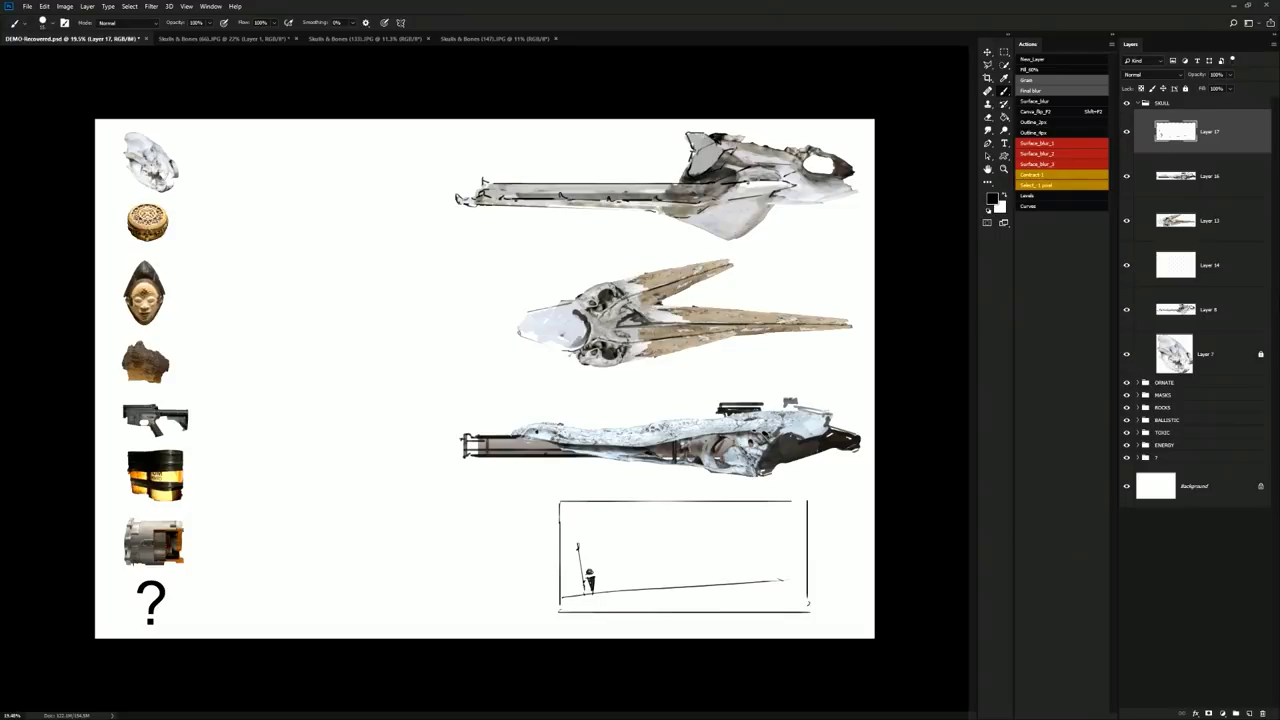
Clear the framed scene sketch with a rectangular selection, deselect, and delete Layer 17
{"action": "key", "text": "m"}
{"action": "left_click_drag", "start_coordinate": [837, 485], "coordinate": [529, 627]}
{"action": "key", "text": "Delete"}
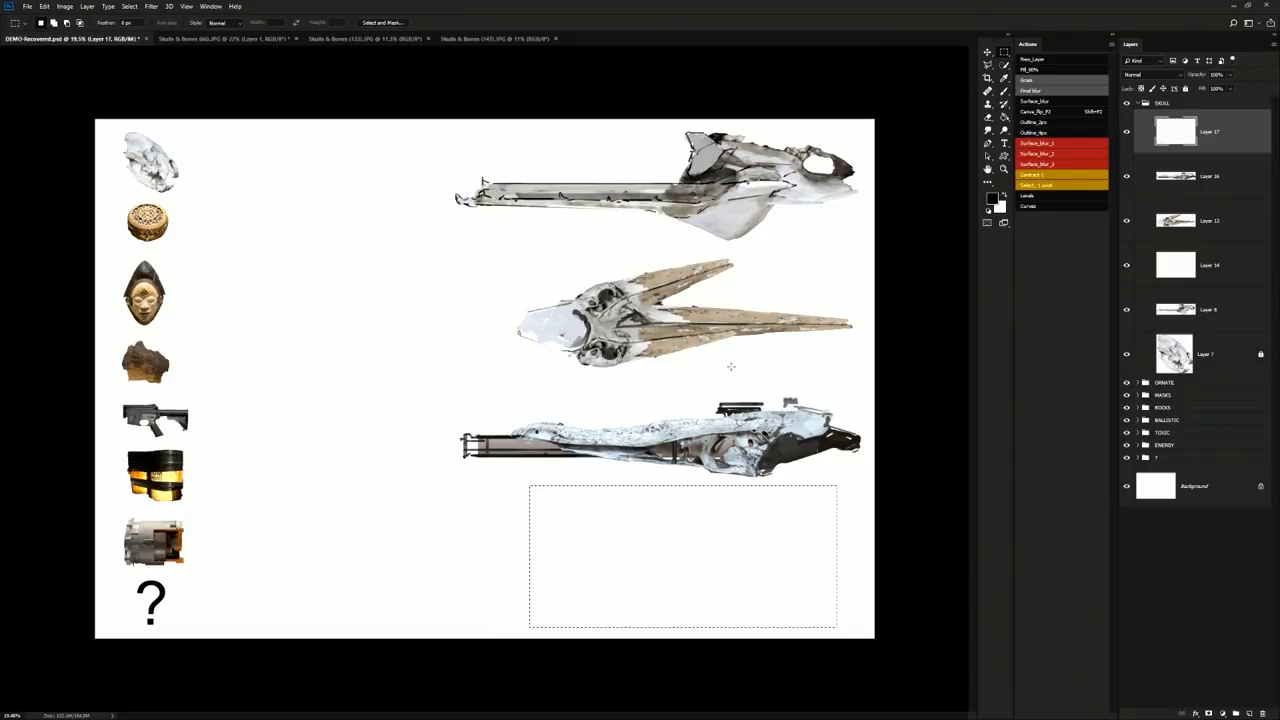
{"action": "right_click", "coordinate": [738, 368]}
{"action": "left_click", "coordinate": [771, 374]}
{"action": "scroll", "coordinate": [765, 275], "scroll_direction": "up", "scroll_amount": 3}
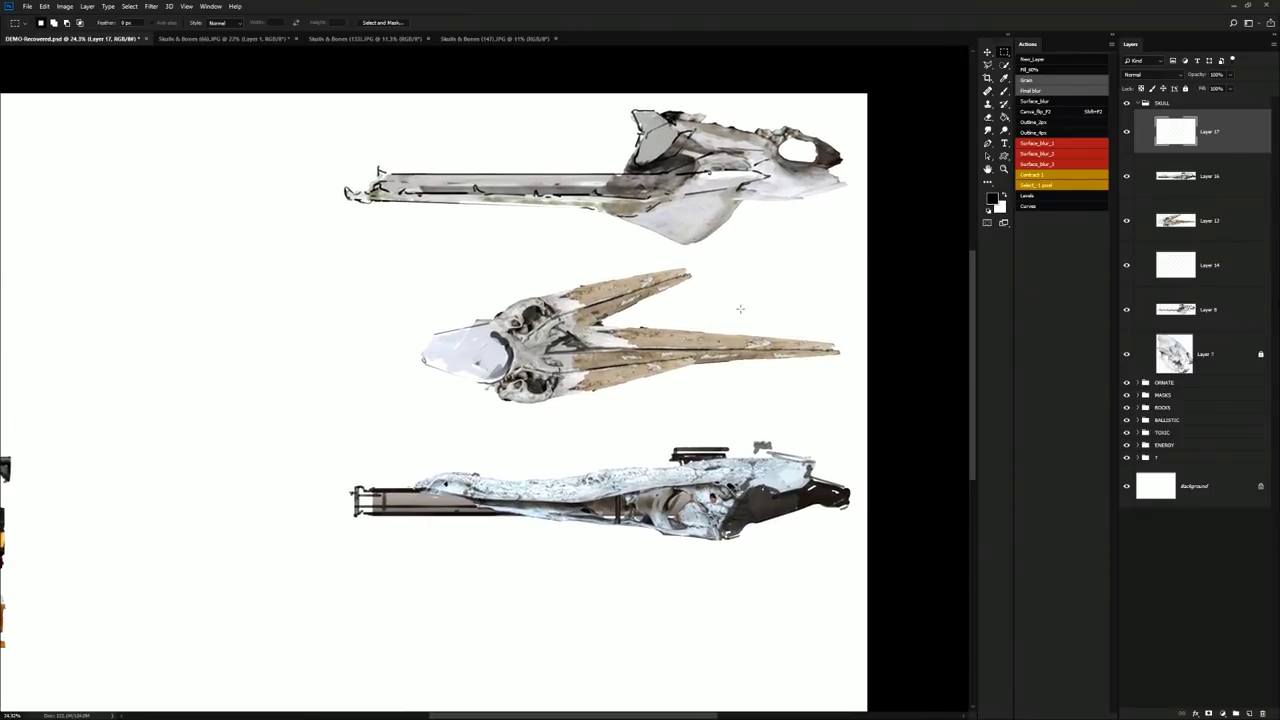
{"action": "key", "text": "Delete"}
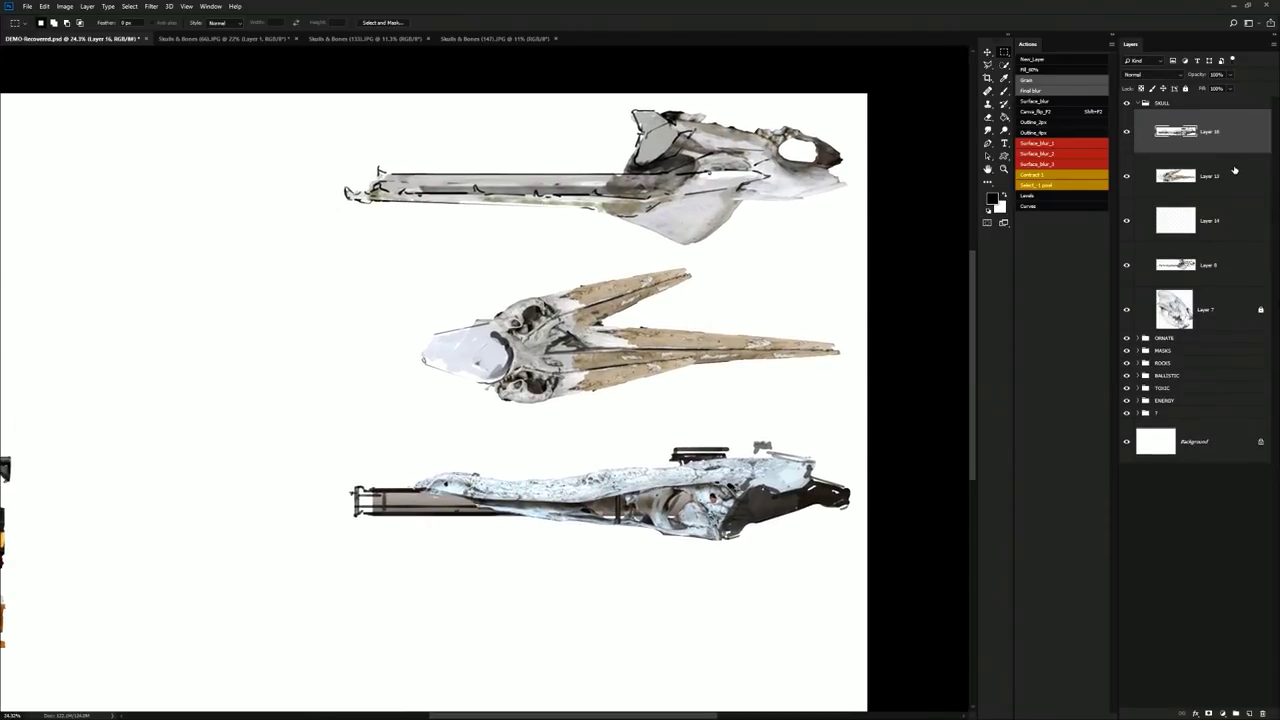
Delete the empty Layer 14 and hide Layer 13 with the three-pronged skull design
{"action": "left_click", "coordinate": [1214, 228]}
{"action": "key", "text": "Delete"}
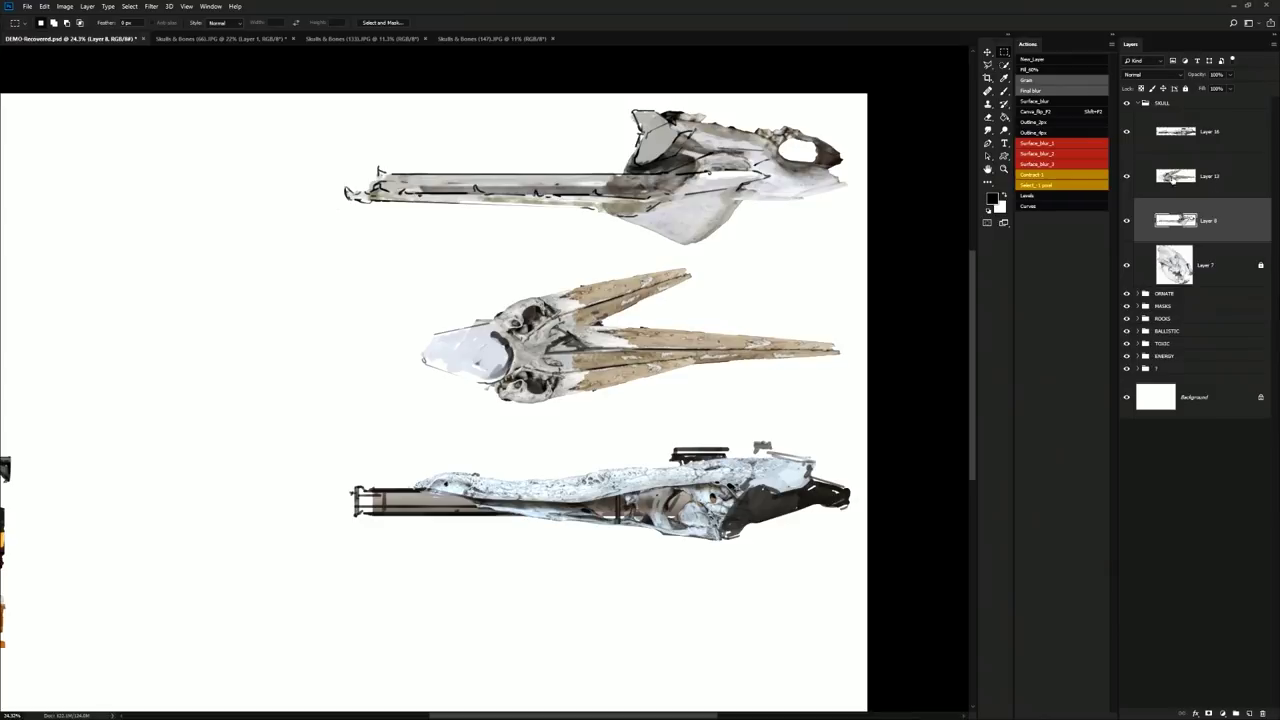
{"action": "left_click", "coordinate": [1173, 178]}
{"action": "left_click", "coordinate": [1127, 177]}
{"action": "left_click", "coordinate": [1127, 177]}
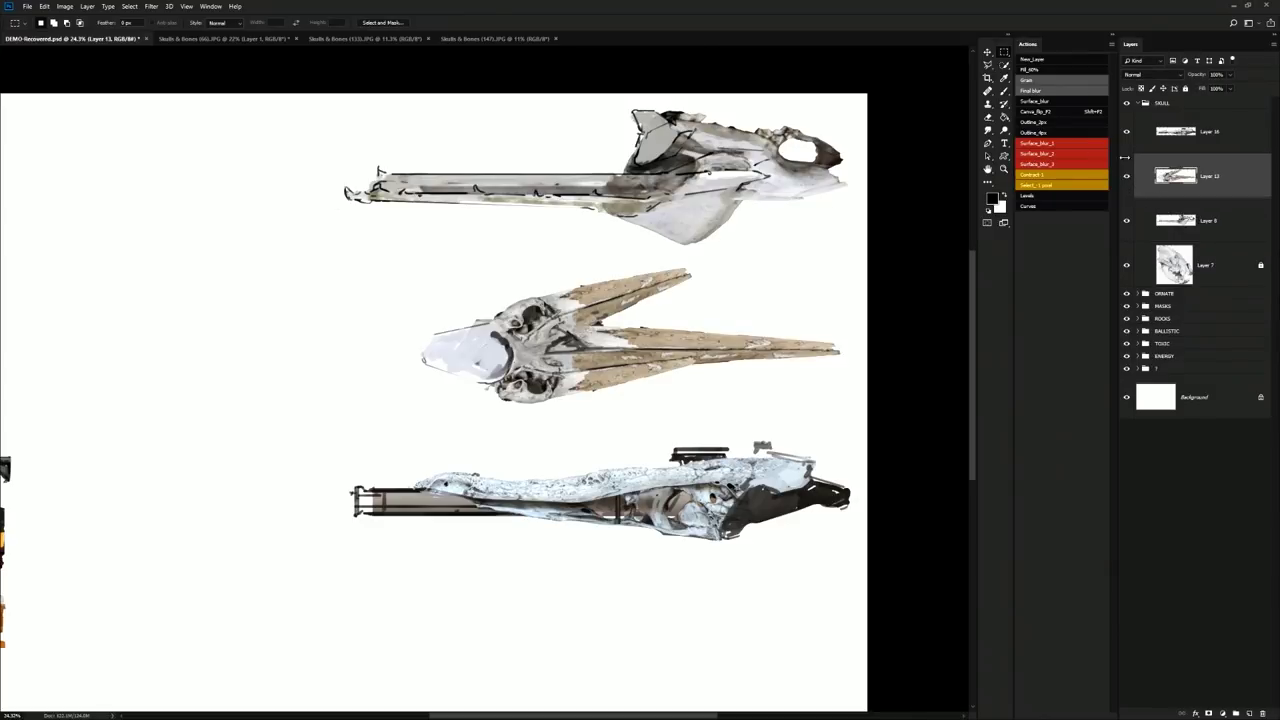
{"action": "left_click", "coordinate": [1127, 176]}
Move the top skull gun on Layer 8 slightly down and bring the Layer 16 gun up beneath it
{"action": "left_click", "coordinate": [1187, 230]}
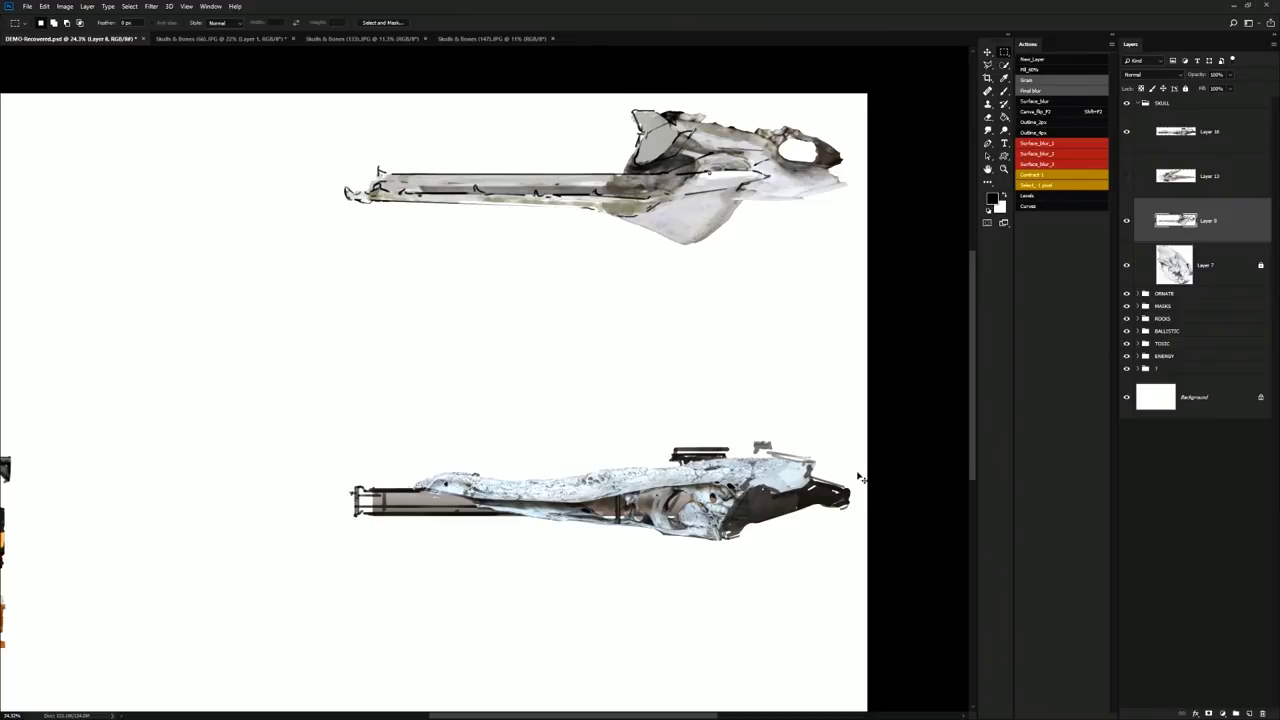
{"action": "left_click_drag", "start_coordinate": [842, 509], "coordinate": [826, 565]}
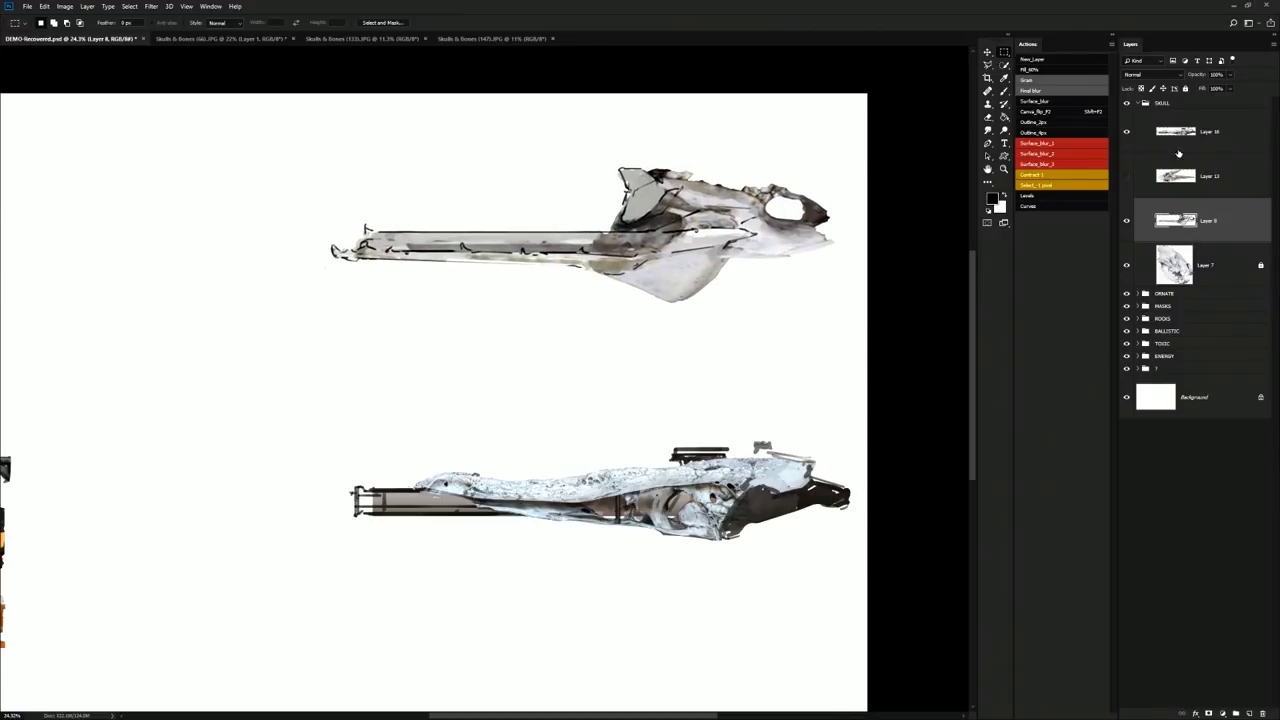
{"action": "left_click", "coordinate": [1178, 145]}
{"action": "left_click_drag", "start_coordinate": [858, 486], "coordinate": [849, 309]}
Merge Layers 16 and 8 into one layer and delete the hidden Layer 13
{"action": "left_click", "coordinate": [1208, 228], "text": "ctrl"}
{"action": "key", "text": "ctrl+0"}
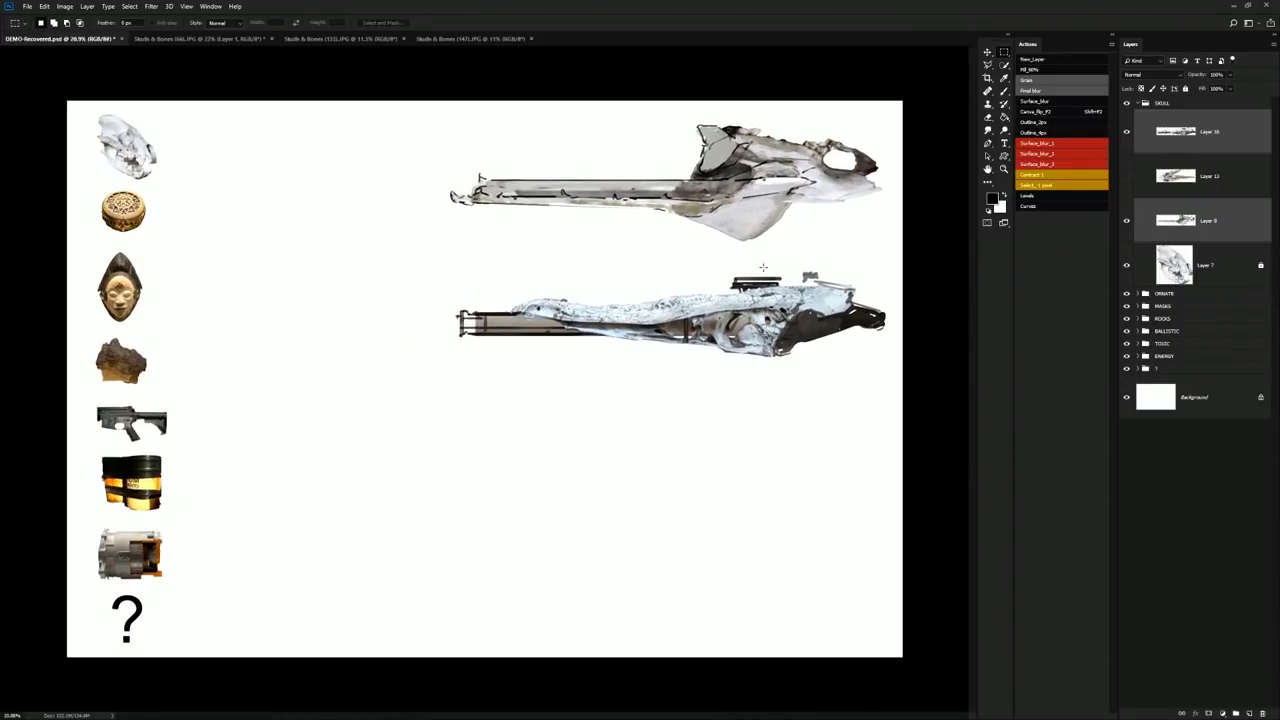
{"action": "key", "text": "e"}
{"action": "left_click", "coordinate": [448, 222]}
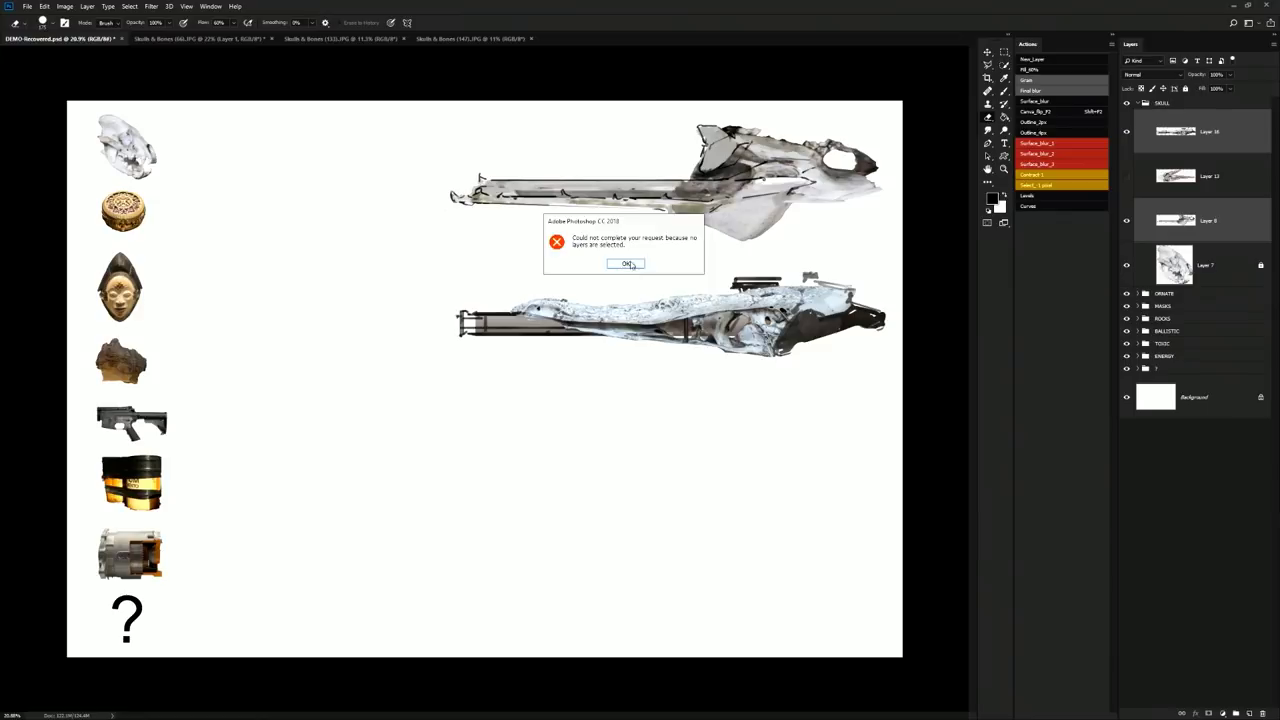
{"action": "left_click", "coordinate": [627, 263]}
{"action": "key", "text": "ctrl+e"}
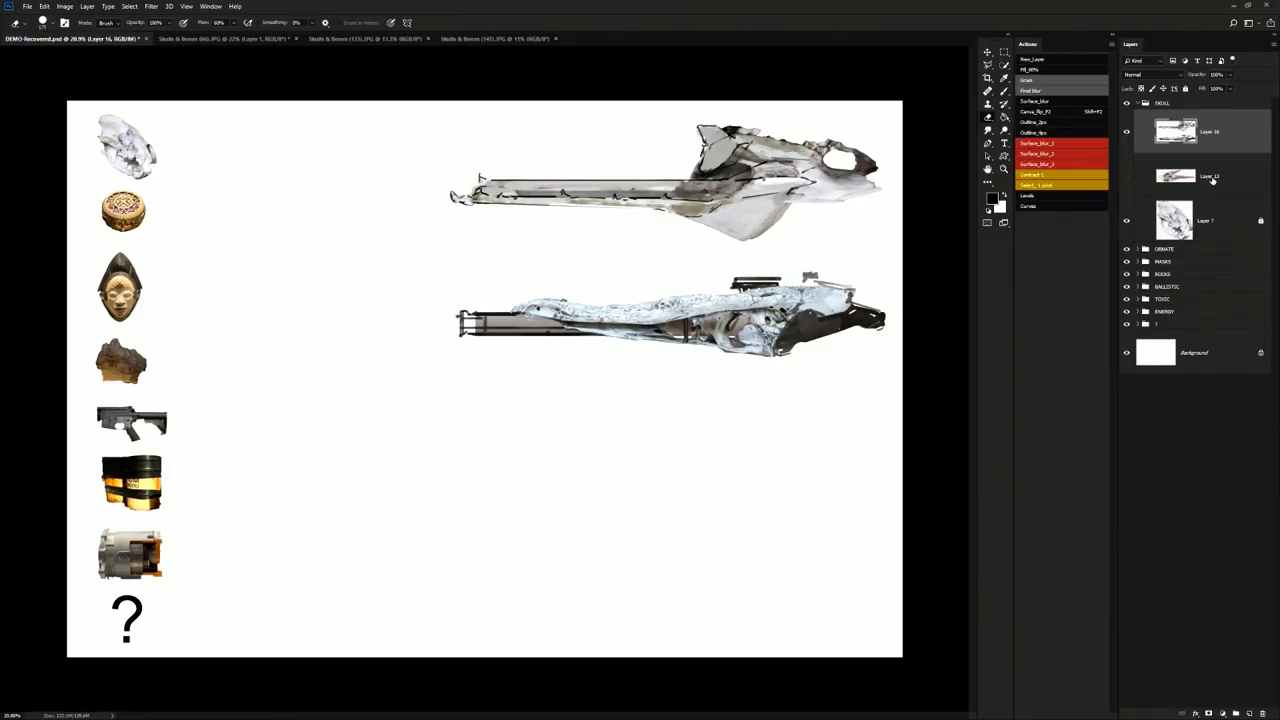
{"action": "left_click", "coordinate": [1212, 181]}
{"action": "key", "text": "Delete"}
Paint dark line accents on Layer 16 along the underside of the top gun, where the barrel meets the skull
{"action": "left_click", "coordinate": [1212, 134]}
{"action": "left_click", "coordinate": [1212, 133]}
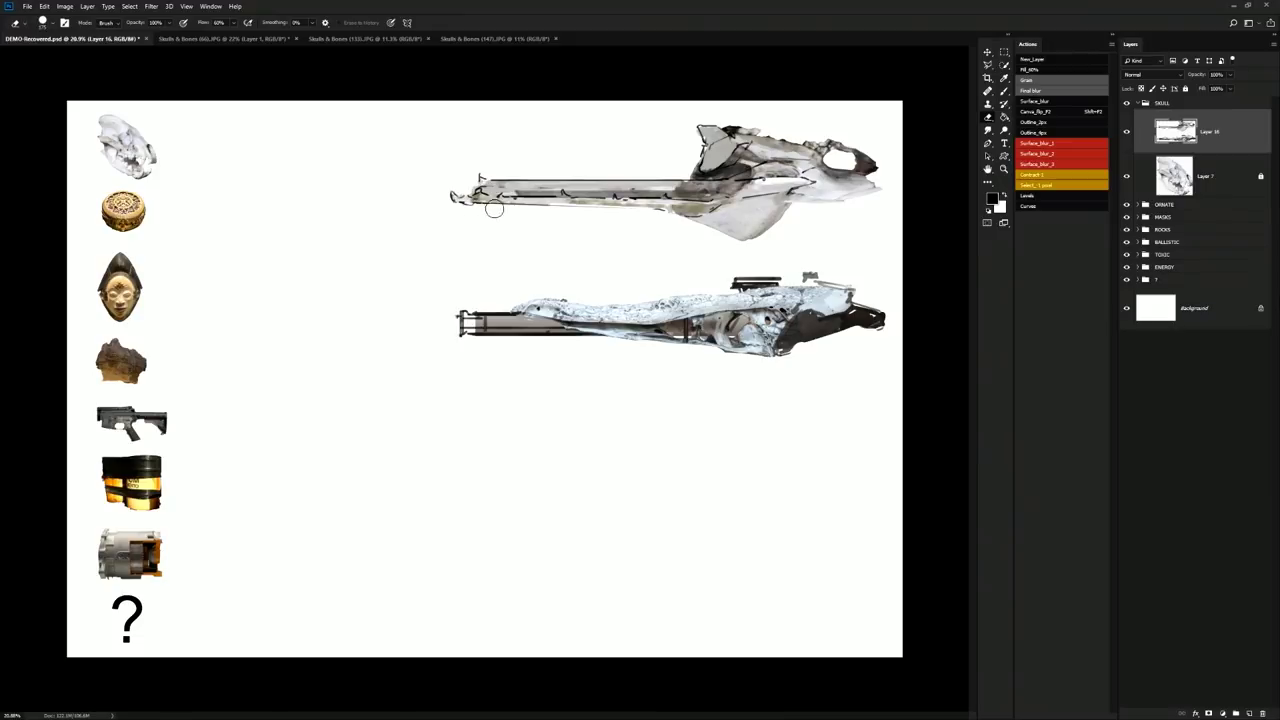
{"action": "key", "text": "b"}
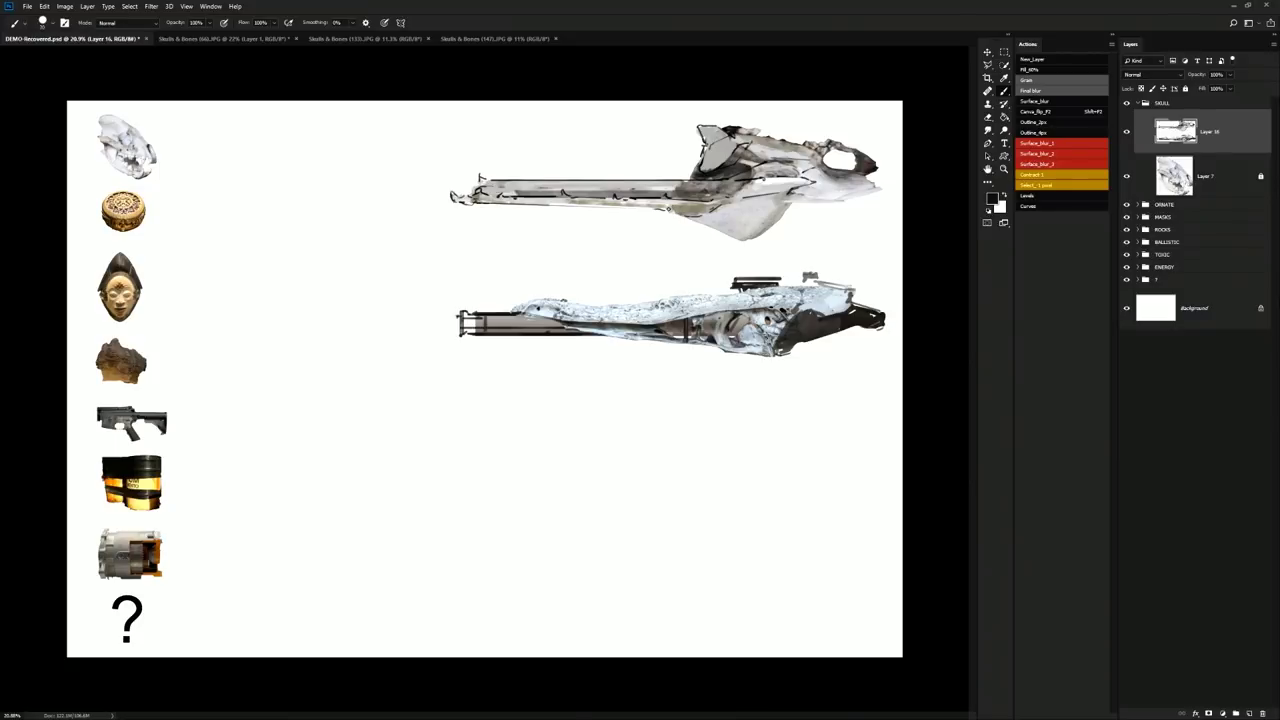
{"action": "left_click", "coordinate": [668, 209], "text": "shift"}
{"action": "left_click_drag", "start_coordinate": [704, 225], "coordinate": [710, 228]}
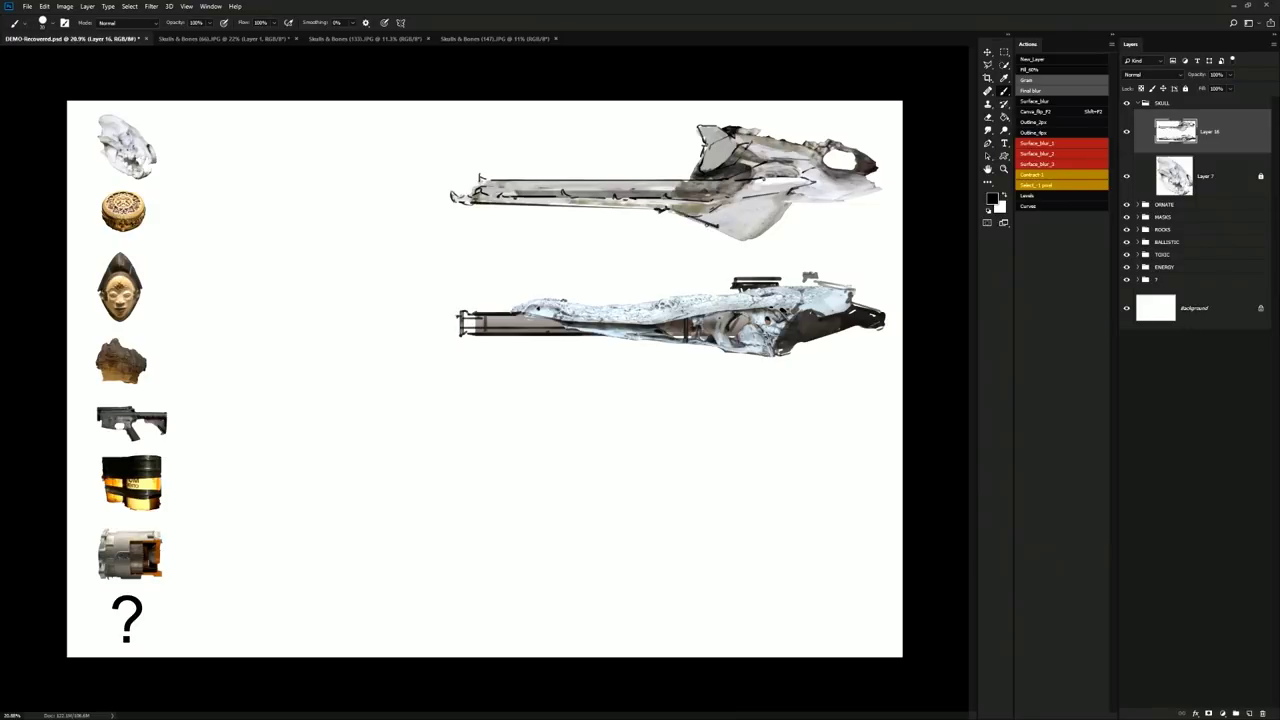
Hide Layer 16, which holds the two finished skull guns, to clear the canvas
{"action": "left_click", "coordinate": [716, 222], "text": "alt"}
{"action": "left_click", "coordinate": [716, 188], "text": "alt"}
{"action": "left_click", "coordinate": [1139, 104]}
{"action": "left_click", "coordinate": [1126, 131]}
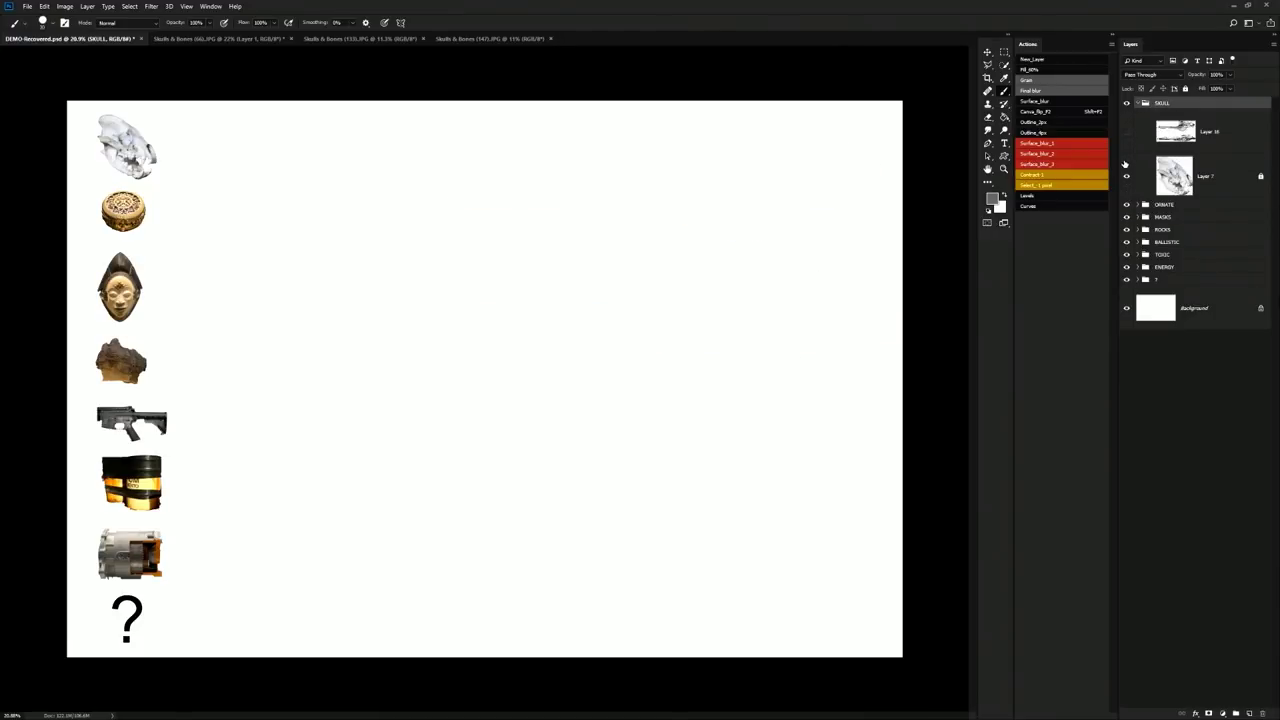
Expand the ORNATE group and add a new empty layer above the ornate box on Layer 1
{"action": "left_click", "coordinate": [1139, 205]}
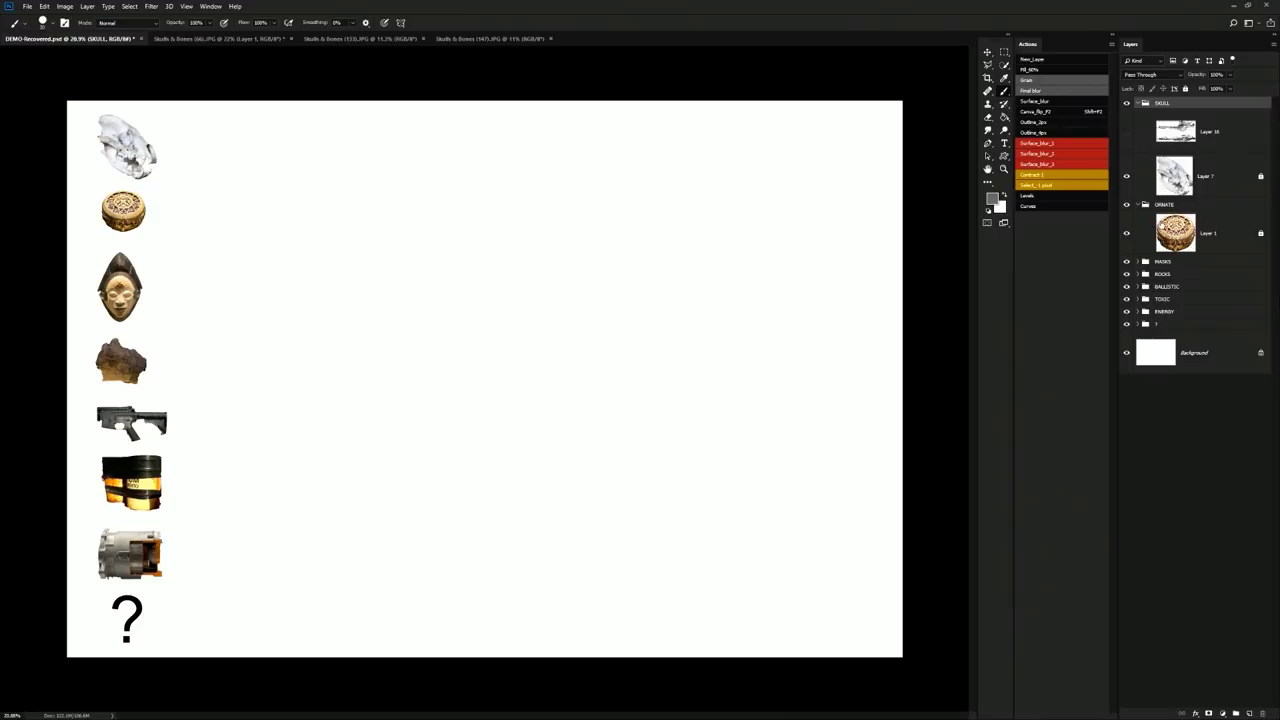
{"action": "left_click", "coordinate": [1210, 233]}
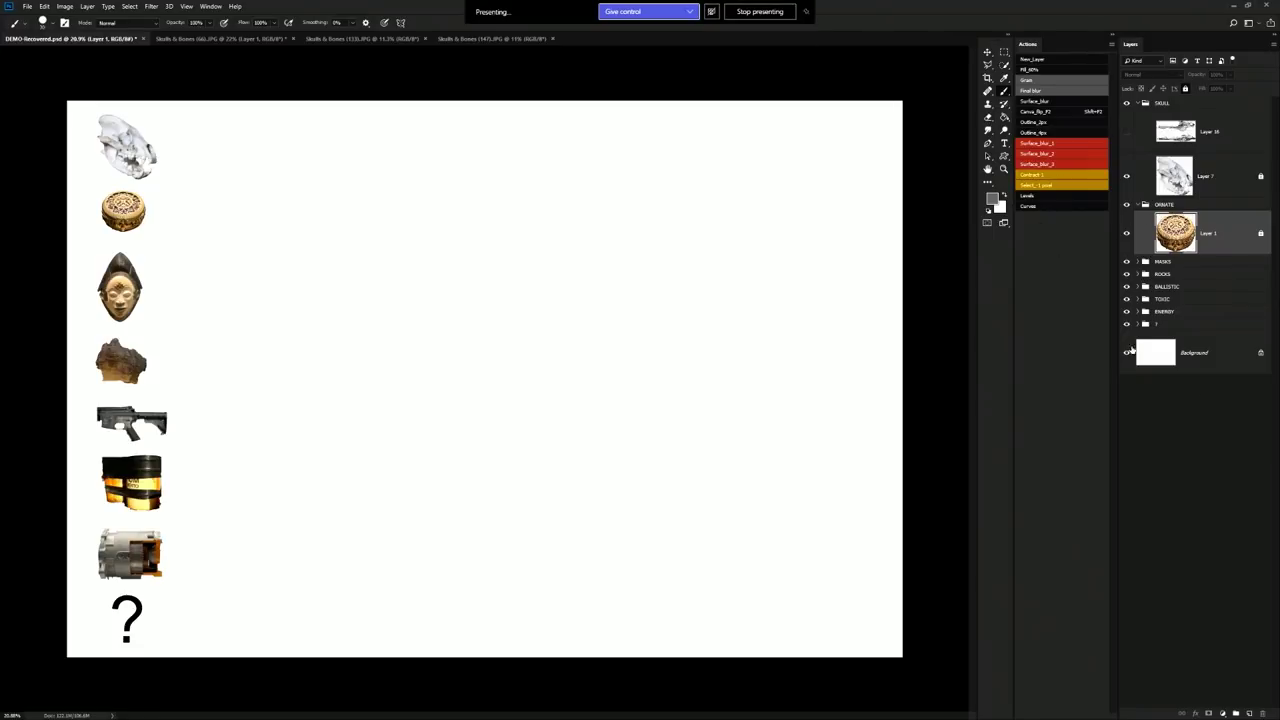
{"action": "left_click", "coordinate": [1204, 379]}
{"action": "left_click", "coordinate": [1234, 244]}
{"action": "left_click", "coordinate": [1248, 713]}
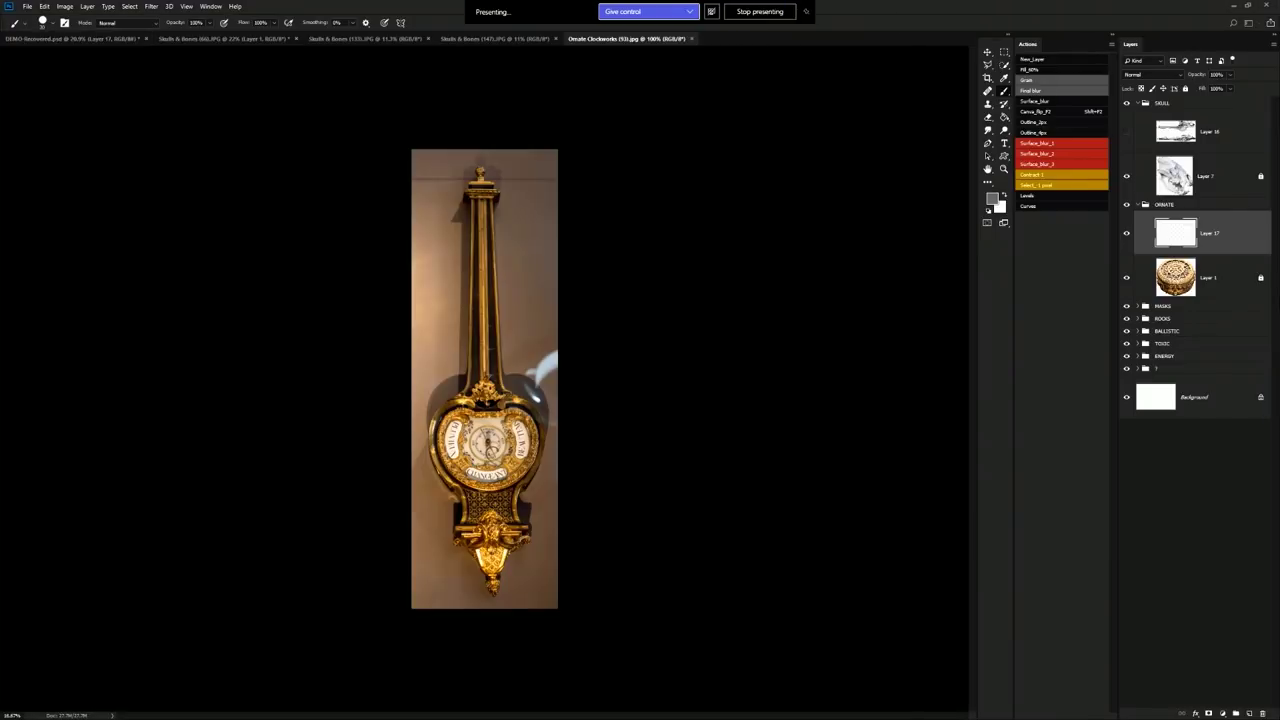
Select the ornate wall clock in Ornate Clockworks (93).jpg with Quick Selection, covering its body, base, long neck and cap
{"action": "left_click", "coordinate": [1004, 66]}
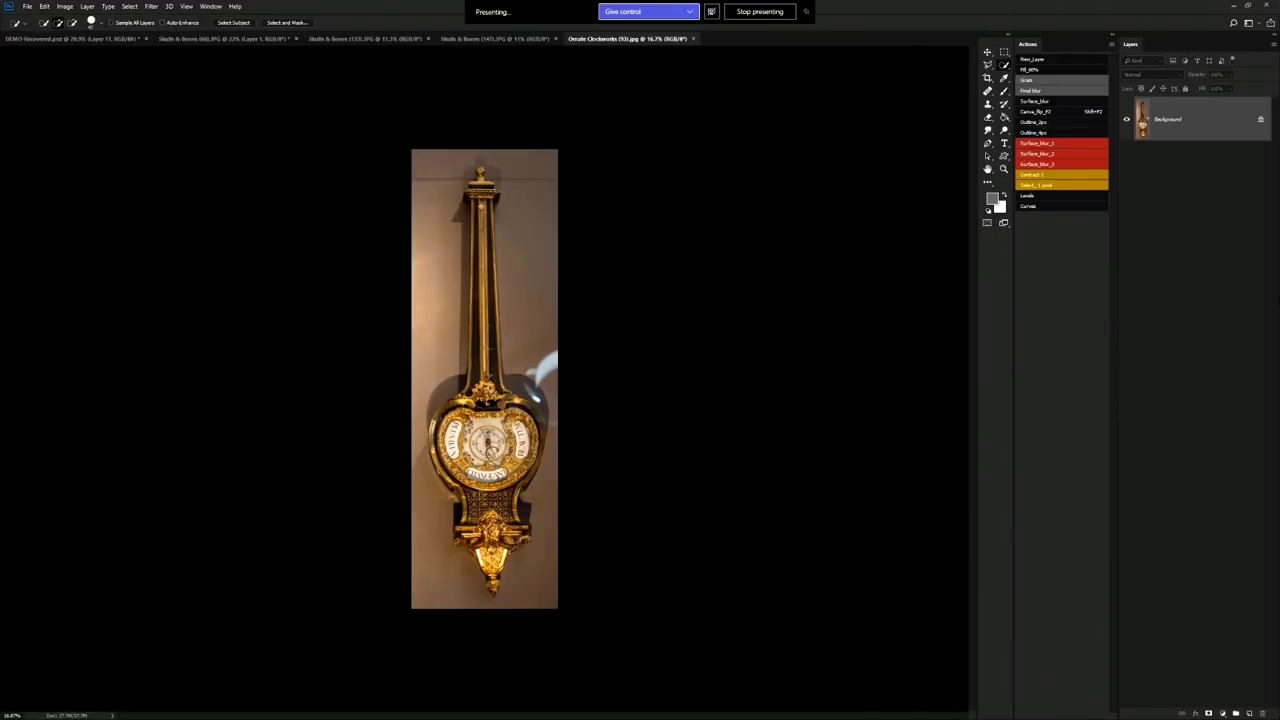
{"action": "left_click_drag", "start_coordinate": [481, 206], "coordinate": [488, 472]}
{"action": "scroll", "coordinate": [484, 466], "scroll_direction": "up", "scroll_amount": 5}
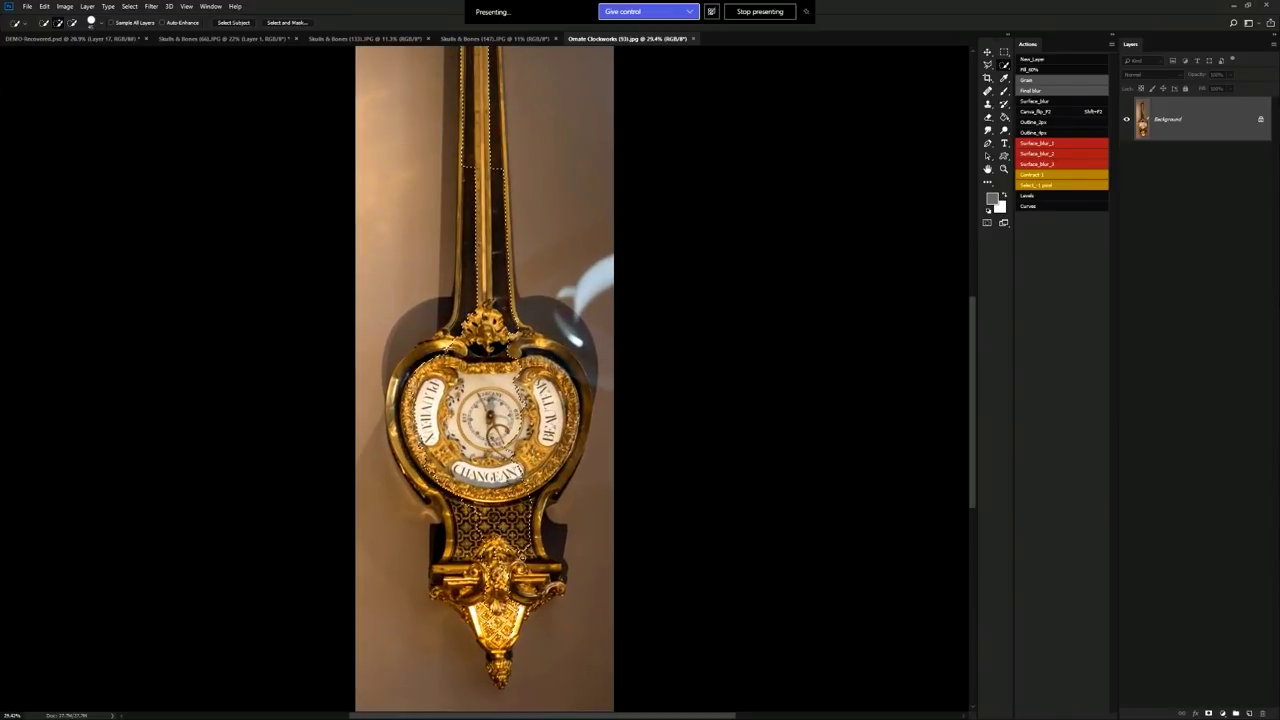
{"action": "mouse_move", "coordinate": [522, 555]}
{"action": "left_mouse_down"}
{"action": "mouse_move", "coordinate": [544, 590]}
{"action": "mouse_move", "coordinate": [435, 593]}
{"action": "left_mouse_up"}
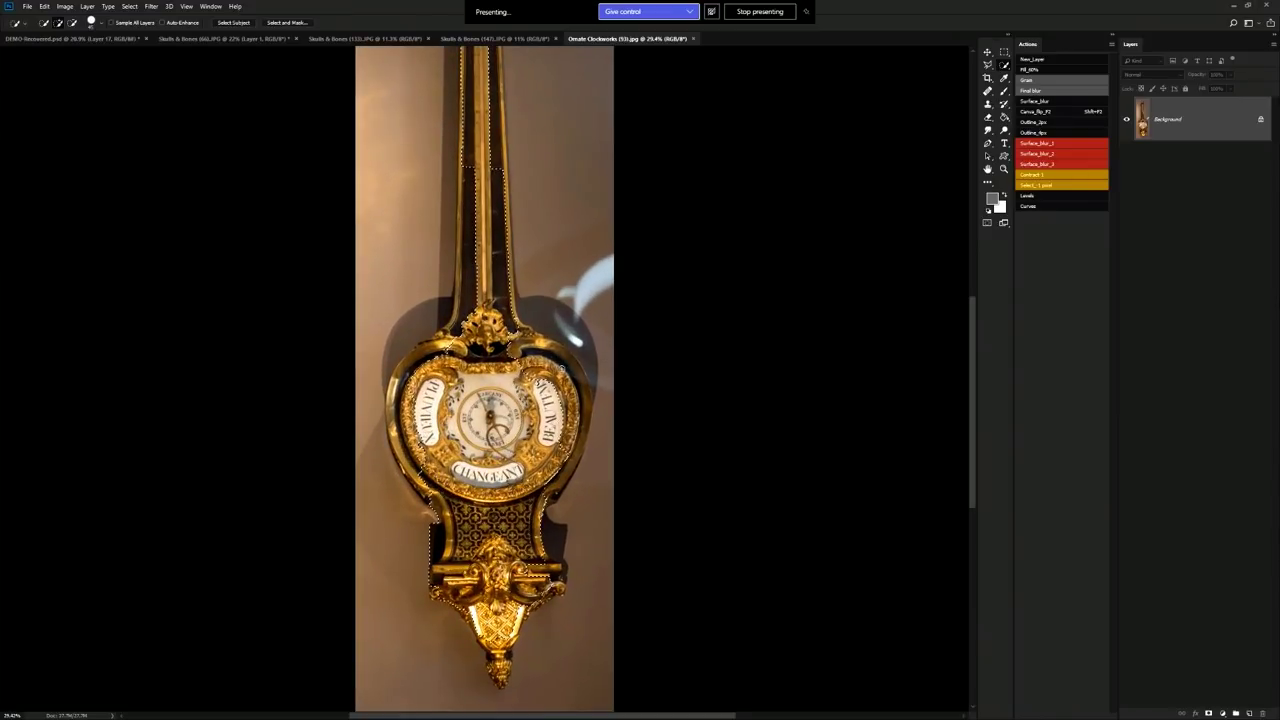
{"action": "mouse_move", "coordinate": [562, 370]}
{"action": "left_mouse_down"}
{"action": "mouse_move", "coordinate": [553, 356]}
{"action": "mouse_move", "coordinate": [570, 366]}
{"action": "left_mouse_up"}
{"action": "left_click_drag", "start_coordinate": [568, 462], "coordinate": [562, 480]}
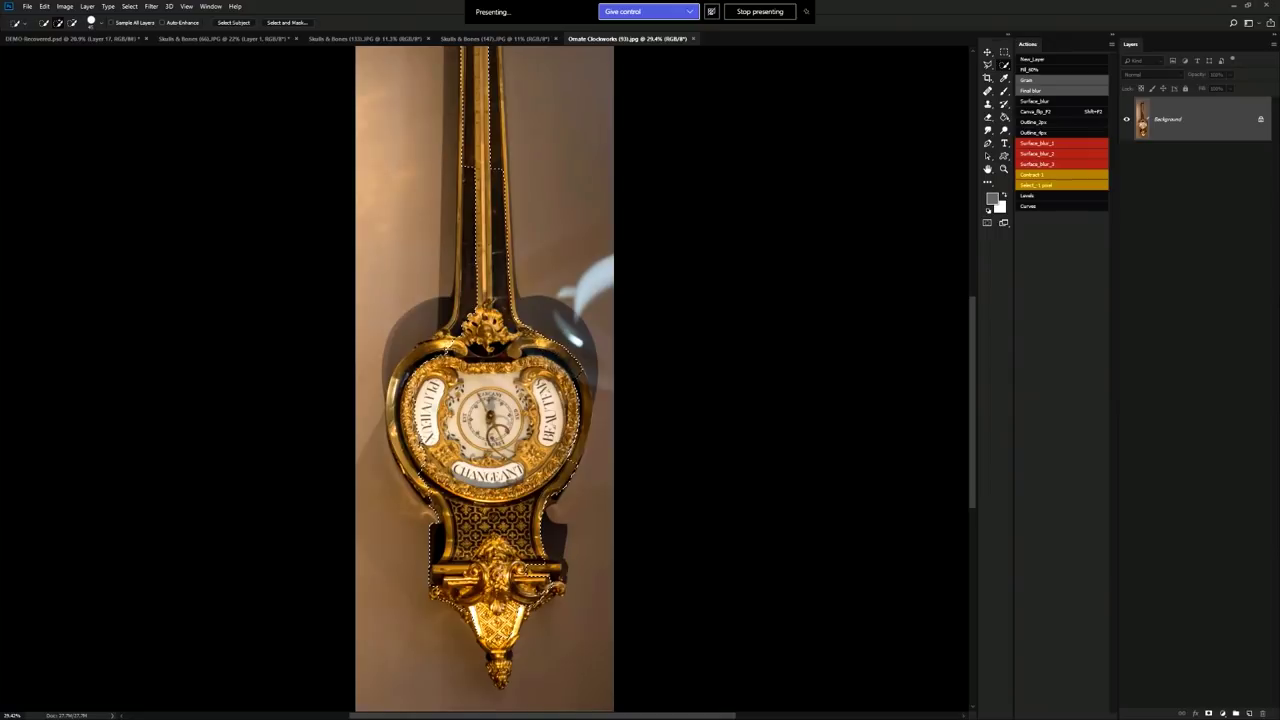
{"action": "left_click_drag", "start_coordinate": [418, 440], "coordinate": [428, 478]}
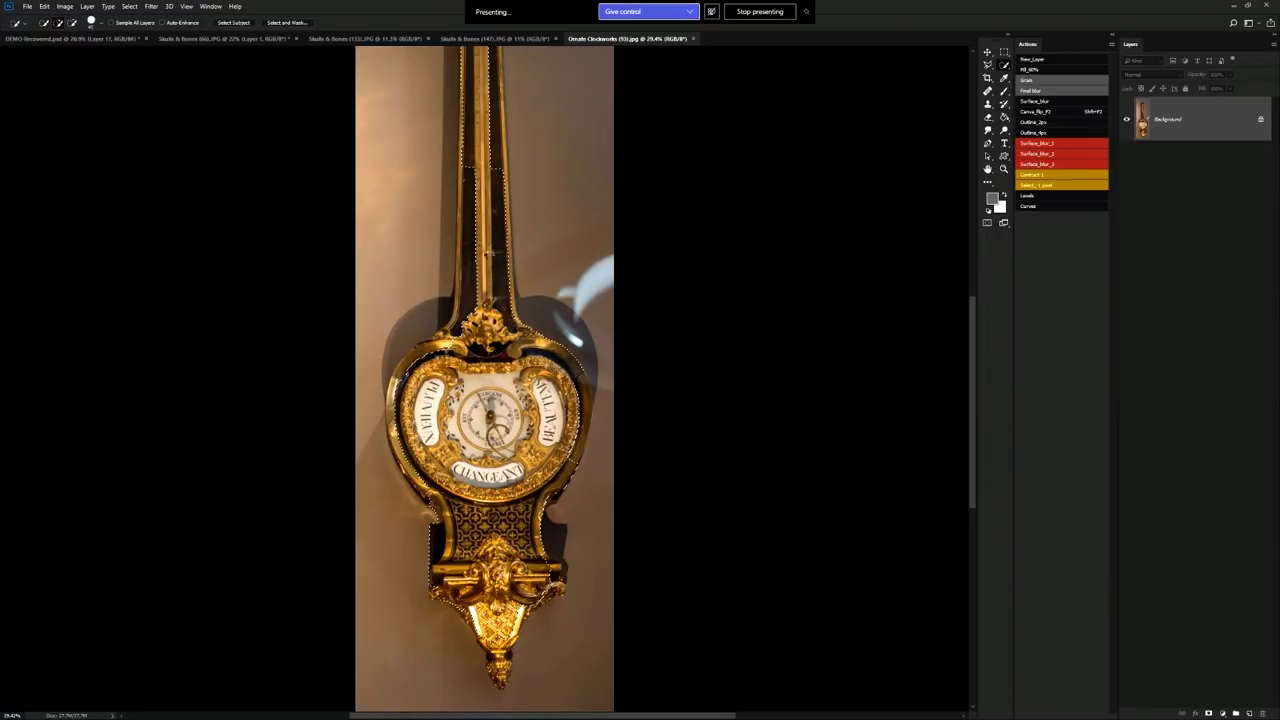
{"action": "scroll", "coordinate": [503, 389], "scroll_direction": "up", "scroll_amount": 5}
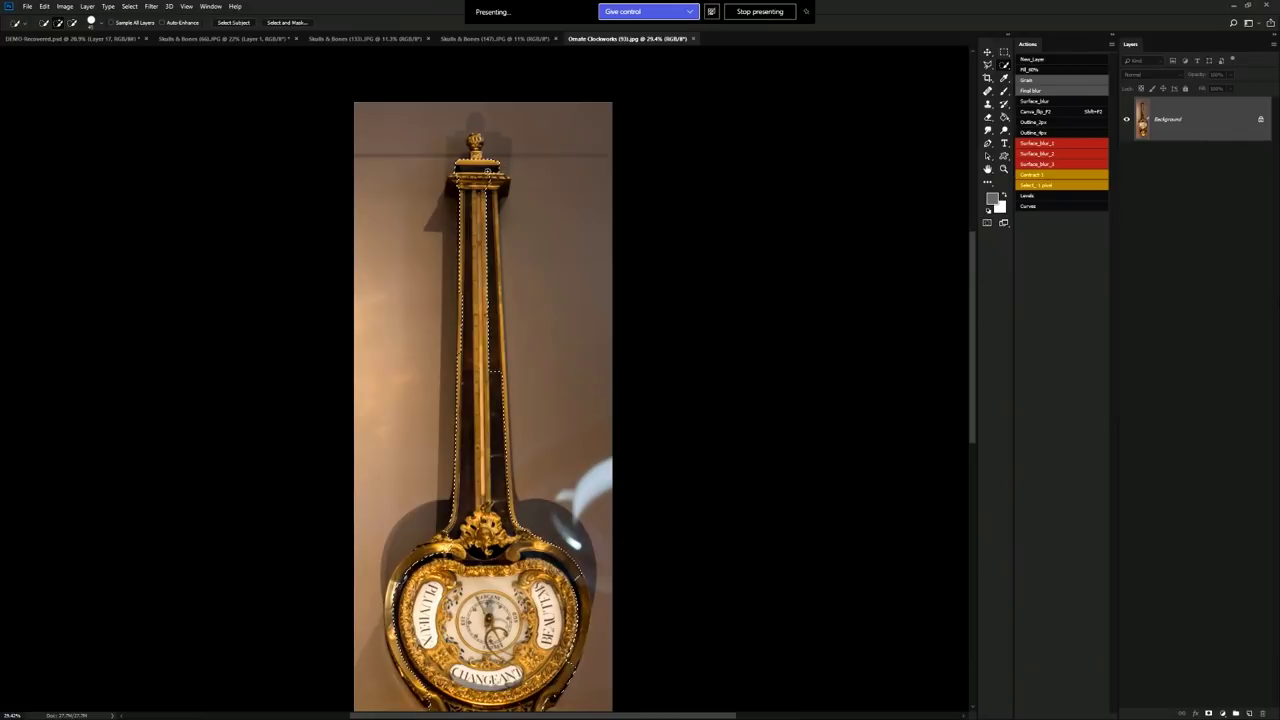
{"action": "left_click_drag", "start_coordinate": [487, 175], "coordinate": [500, 182]}
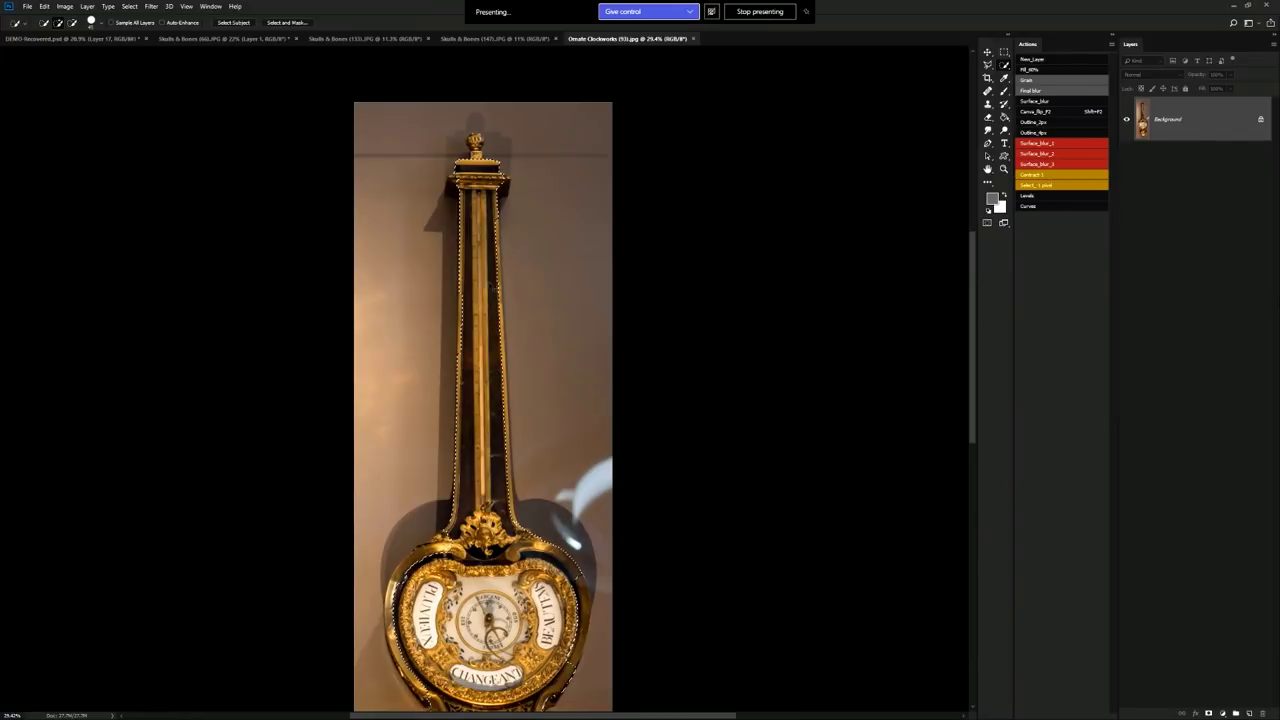
Paste the selected clock into DEMO-Recovered, rotate it -90° so the neck becomes a barrel, and move it to the upper canvas
{"action": "left_click", "coordinate": [70, 38]}
{"action": "key", "text": "ctrl+v"}
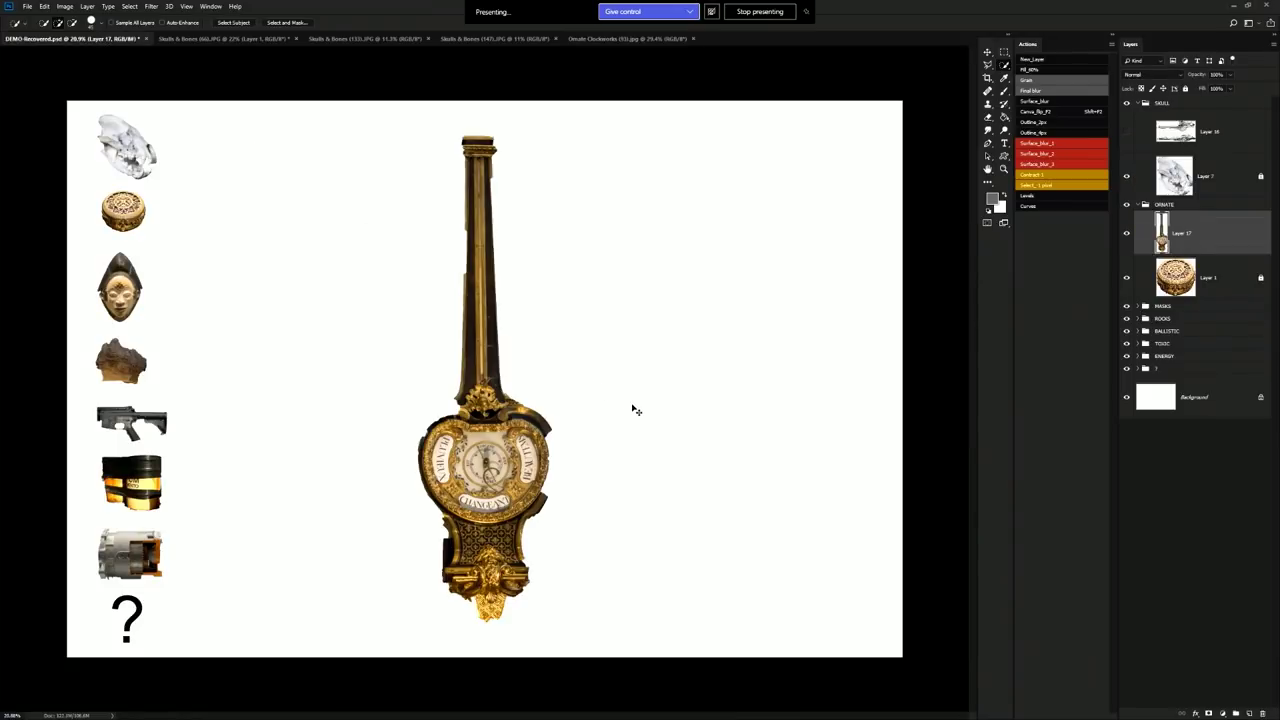
{"action": "key", "text": "ctrl+t"}
{"action": "left_click_drag", "start_coordinate": [700, 214], "coordinate": [328, 238]}
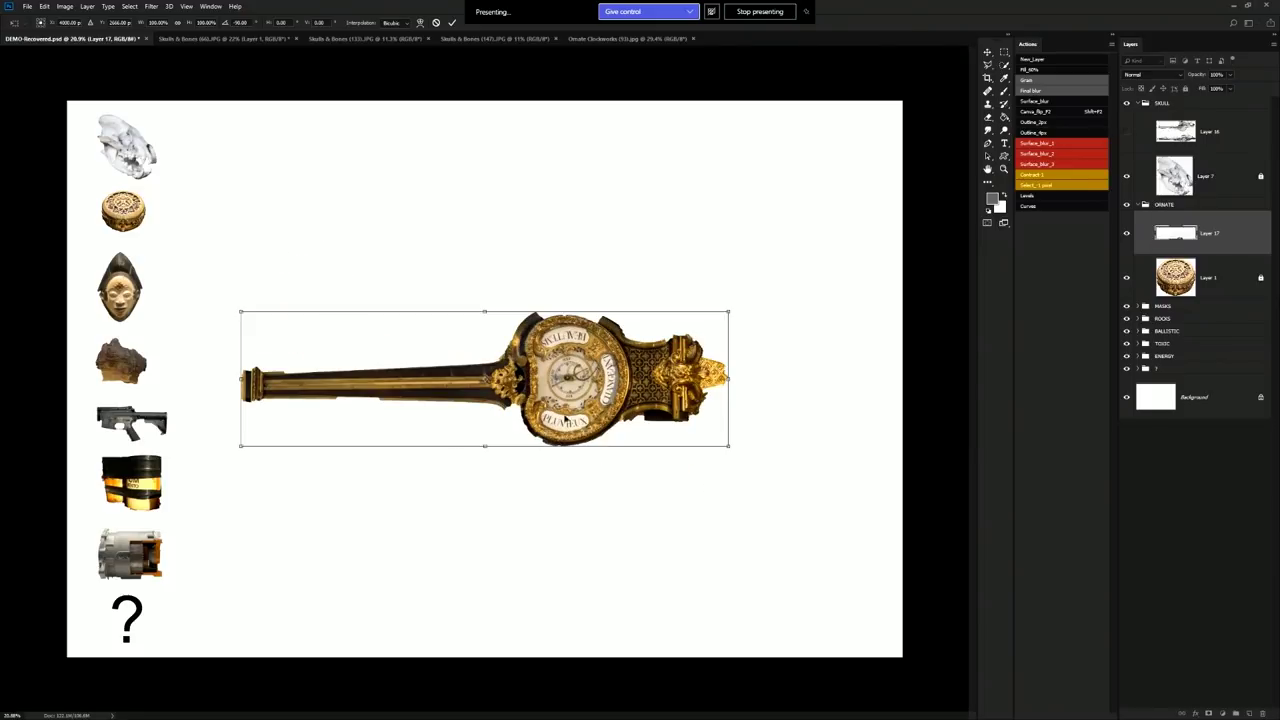
{"action": "key", "text": "Return"}
{"action": "mouse_move", "coordinate": [638, 414]}
{"action": "left_mouse_down"}
{"action": "mouse_move", "coordinate": [708, 322]}
{"action": "mouse_move", "coordinate": [708, 268]}
{"action": "left_mouse_up"}
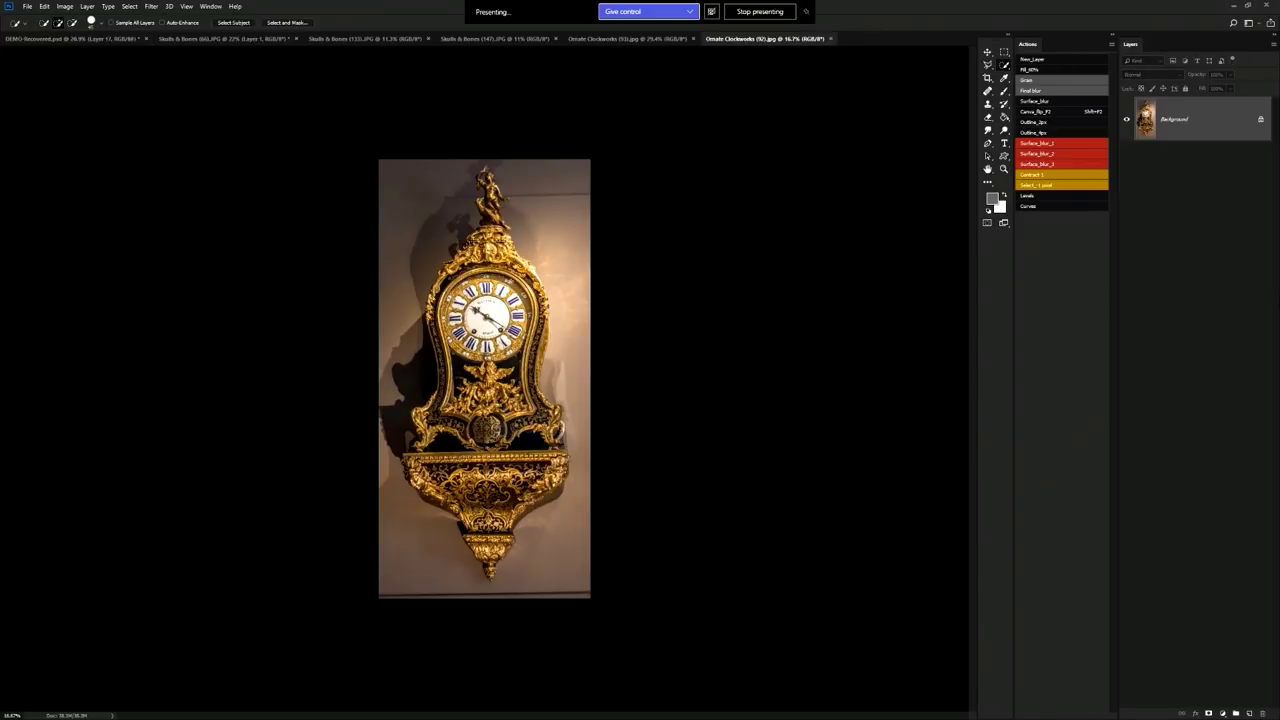
Select the round dial in Ornate Clockworks (92).jpg with the Elliptical Marquee and paste it into DEMO-Recovered
{"action": "key", "text": "m"}
{"action": "scroll", "coordinate": [541, 285], "scroll_direction": "up", "scroll_amount": 4}
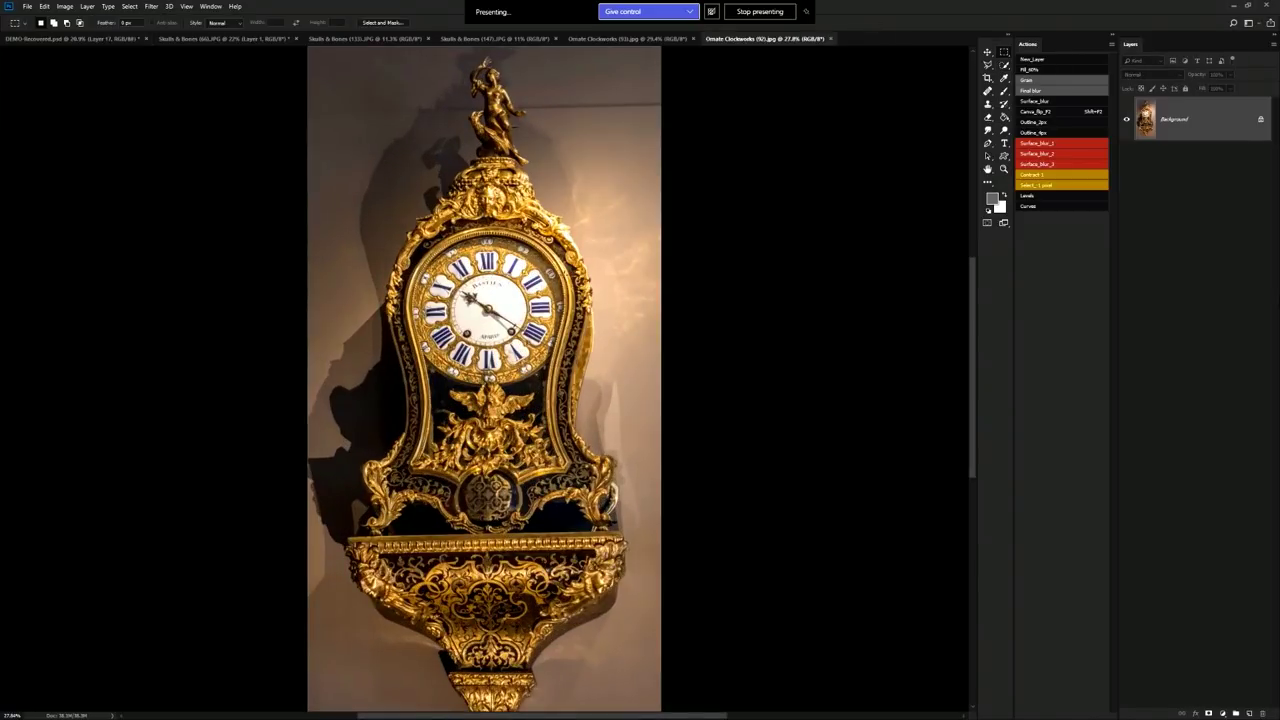
{"action": "key", "text": "shift+m"}
{"action": "left_click_drag", "start_coordinate": [532, 309], "coordinate": [543, 290]}
{"action": "left_click", "coordinate": [70, 38]}
{"action": "key", "text": "ctrl+v"}
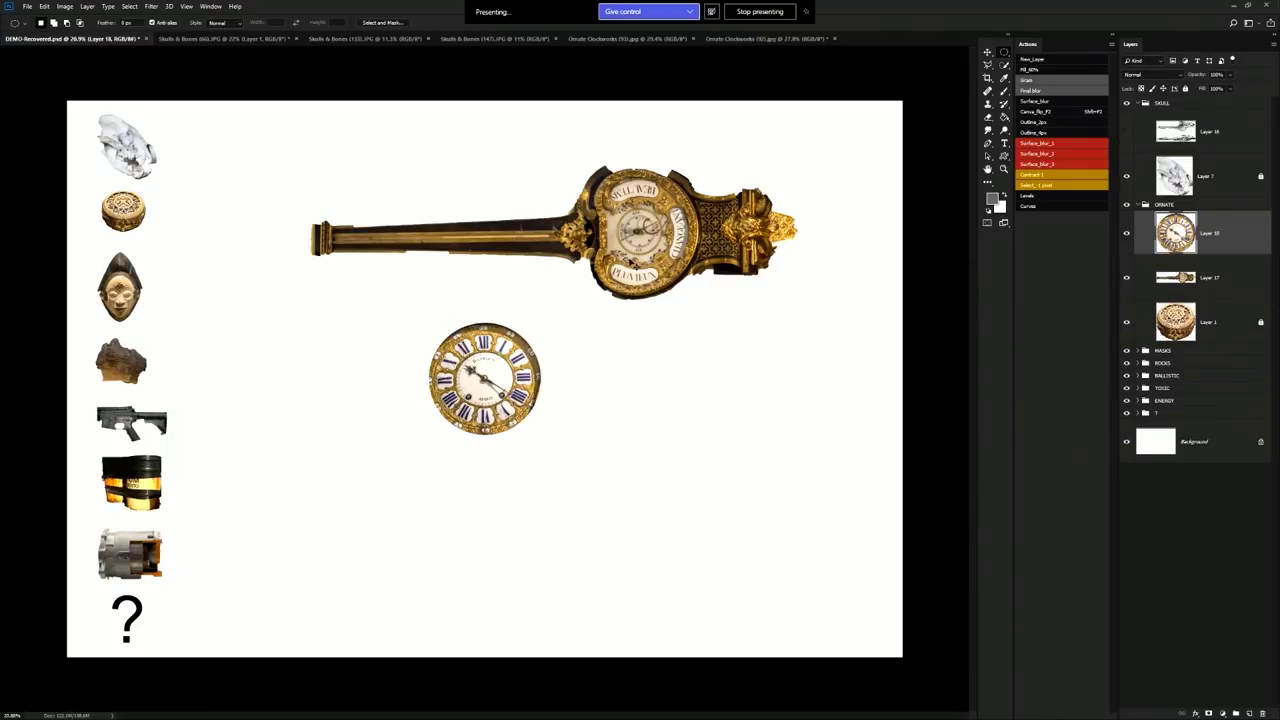
Fit the pasted dial over the clock gun's original face and merge it down into Layer 17
{"action": "left_click_drag", "start_coordinate": [502, 368], "coordinate": [680, 229]}
{"action": "key", "text": "ctrl+t"}
{"action": "key", "text": "Return"}
{"action": "key", "text": "ctrl+e"}
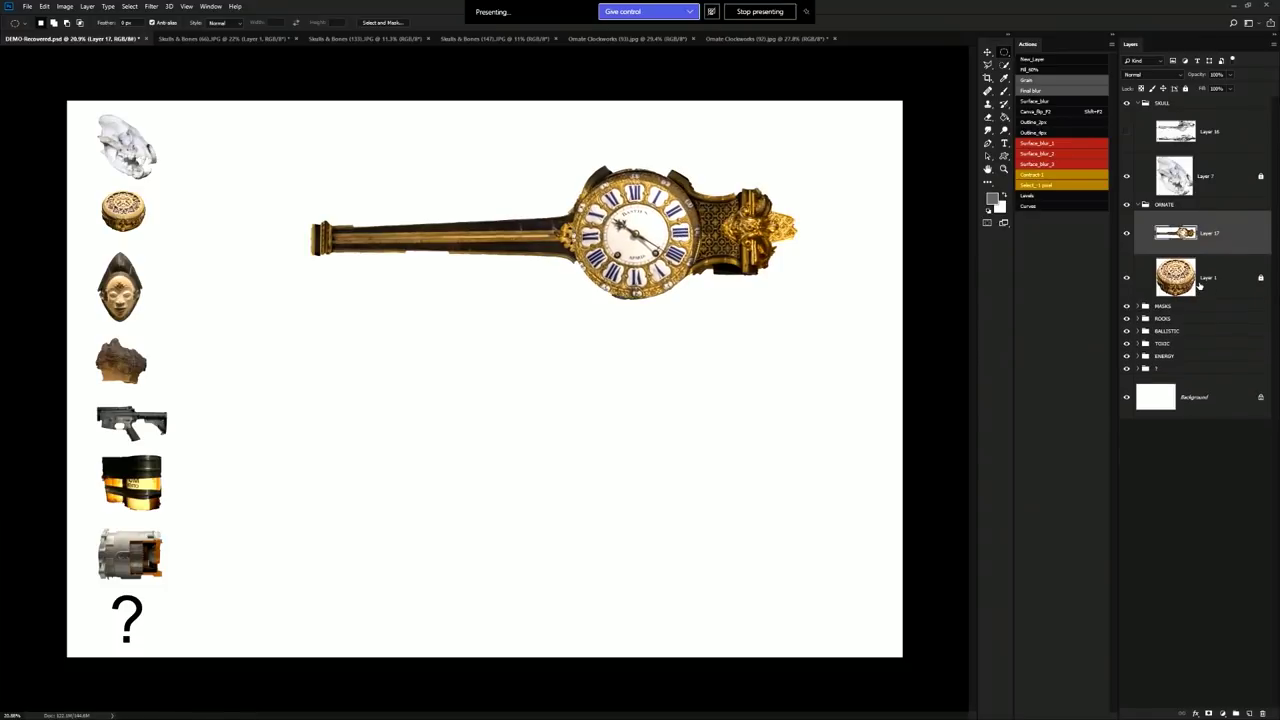
Outline the clock gun's barrel with the Polygonal Lasso and copy it onto its own layer
{"action": "key", "text": "l"}
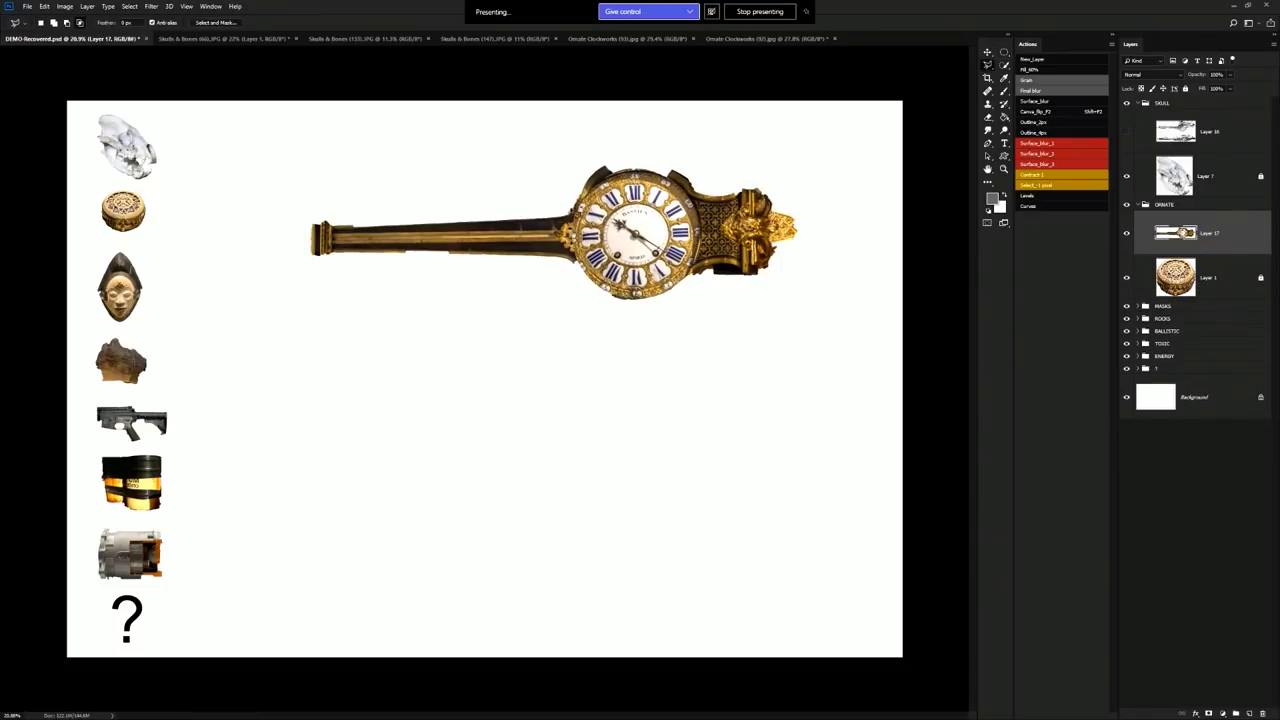
{"action": "left_click", "coordinate": [584, 273]}
{"action": "left_click", "coordinate": [574, 289]}
{"action": "left_click", "coordinate": [459, 330]}
{"action": "left_click", "coordinate": [281, 333]}
{"action": "left_click", "coordinate": [244, 225]}
{"action": "left_click", "coordinate": [295, 168]}
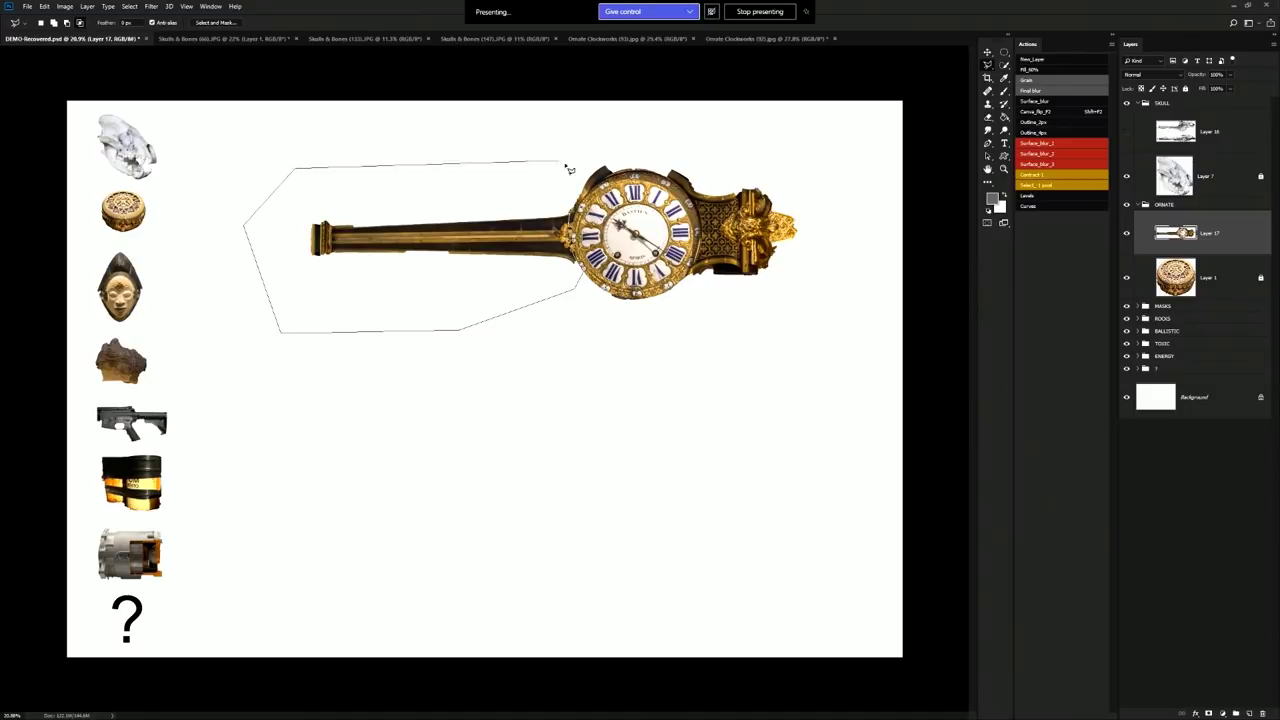
{"action": "left_click", "coordinate": [565, 163]}
{"action": "left_click", "coordinate": [572, 224]}
{"action": "key", "text": "ctrl+j"}
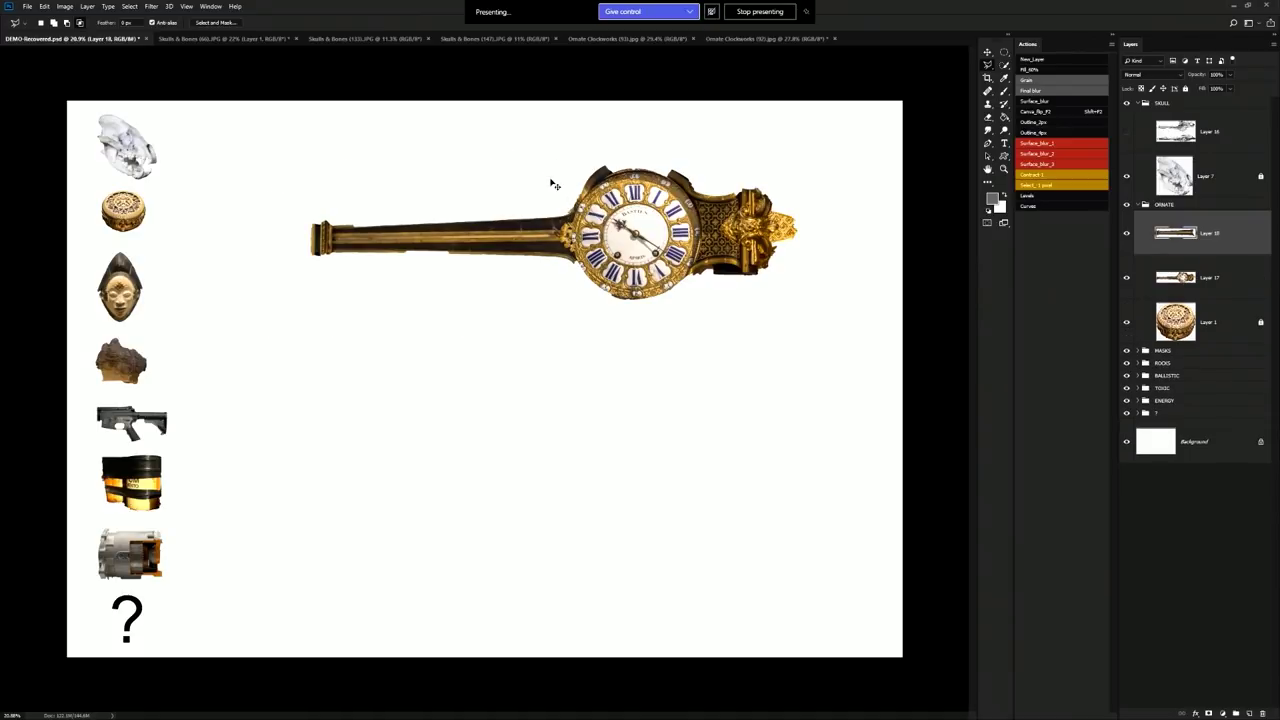
Try to reshape the copied barrel with Free Transform
{"action": "key", "text": "ctrl+t"}
{"action": "right_click", "coordinate": [552, 172]}
{"action": "left_click", "coordinate": [548, 246]}
{"action": "left_click_drag", "start_coordinate": [583, 240], "coordinate": [717, 240]}
{"action": "key", "text": "Return"}
Lasso the narrow barrel on Layer 17, delete it from the clock gun, and clear the selection
{"action": "mouse_move", "coordinate": [620, 255]}
{"action": "left_mouse_down"}
{"action": "mouse_move", "coordinate": [615, 232]}
{"action": "mouse_move", "coordinate": [515, 230]}
{"action": "mouse_move", "coordinate": [558, 202]}
{"action": "mouse_move", "coordinate": [578, 222]}
{"action": "mouse_move", "coordinate": [582, 286]}
{"action": "mouse_move", "coordinate": [305, 318]}
{"action": "mouse_move", "coordinate": [417, 166]}
{"action": "mouse_move", "coordinate": [580, 210]}
{"action": "left_mouse_up"}
{"action": "key", "text": "Delete"}
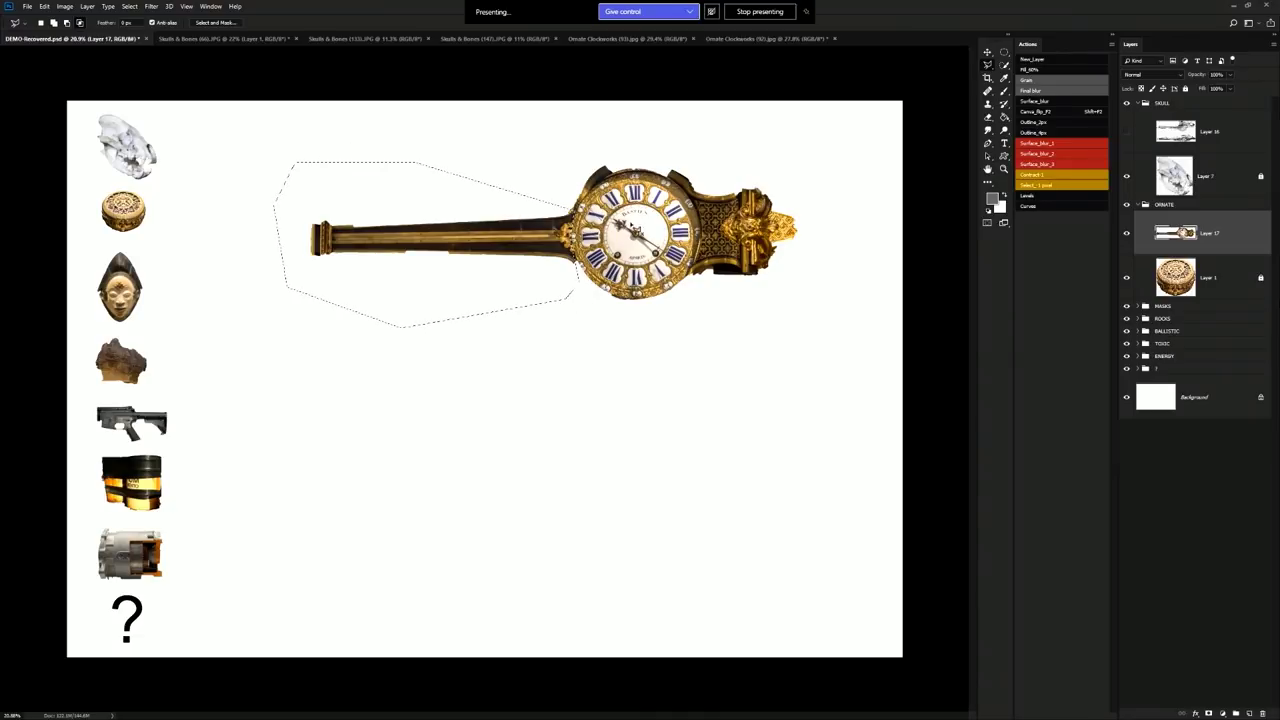
{"action": "key", "text": "Delete"}
{"action": "right_click", "coordinate": [648, 228]}
{"action": "left_click", "coordinate": [676, 231]}
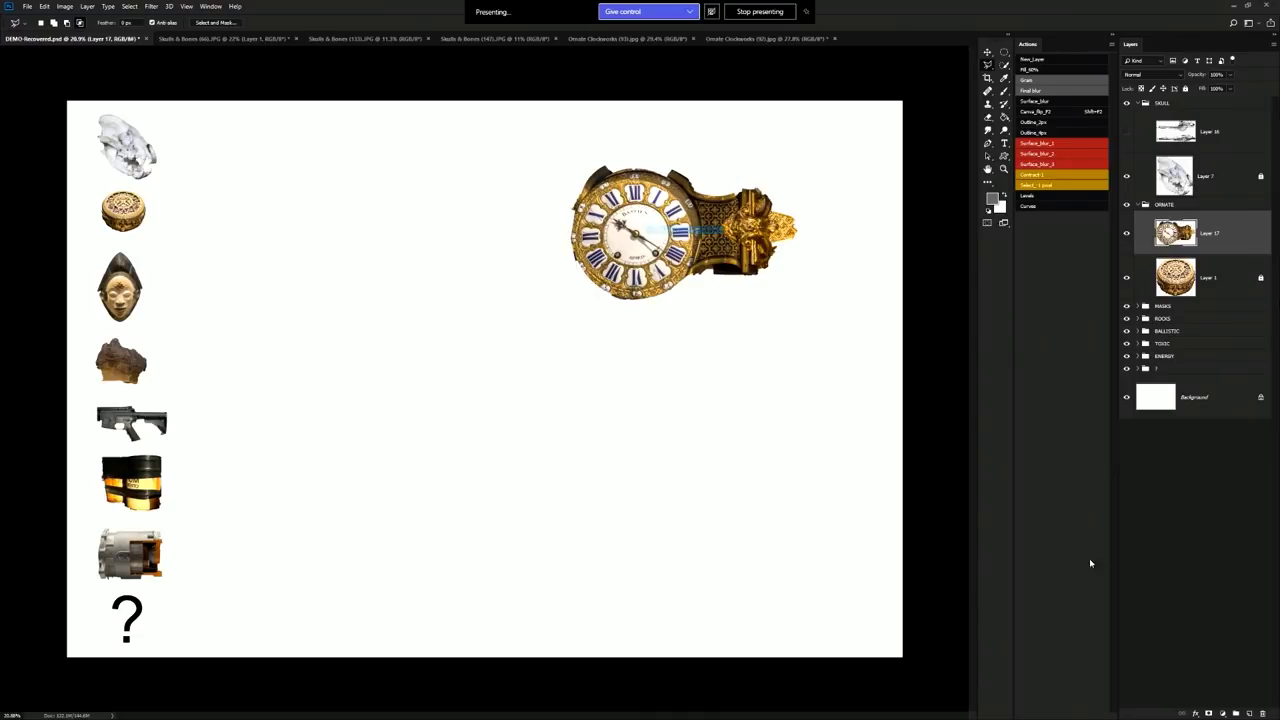
Try sketching a long, tapered black barrel outline from the dial on a new layer, and erase the sketch
{"action": "left_click", "coordinate": [1248, 713]}
{"action": "key", "text": "b"}
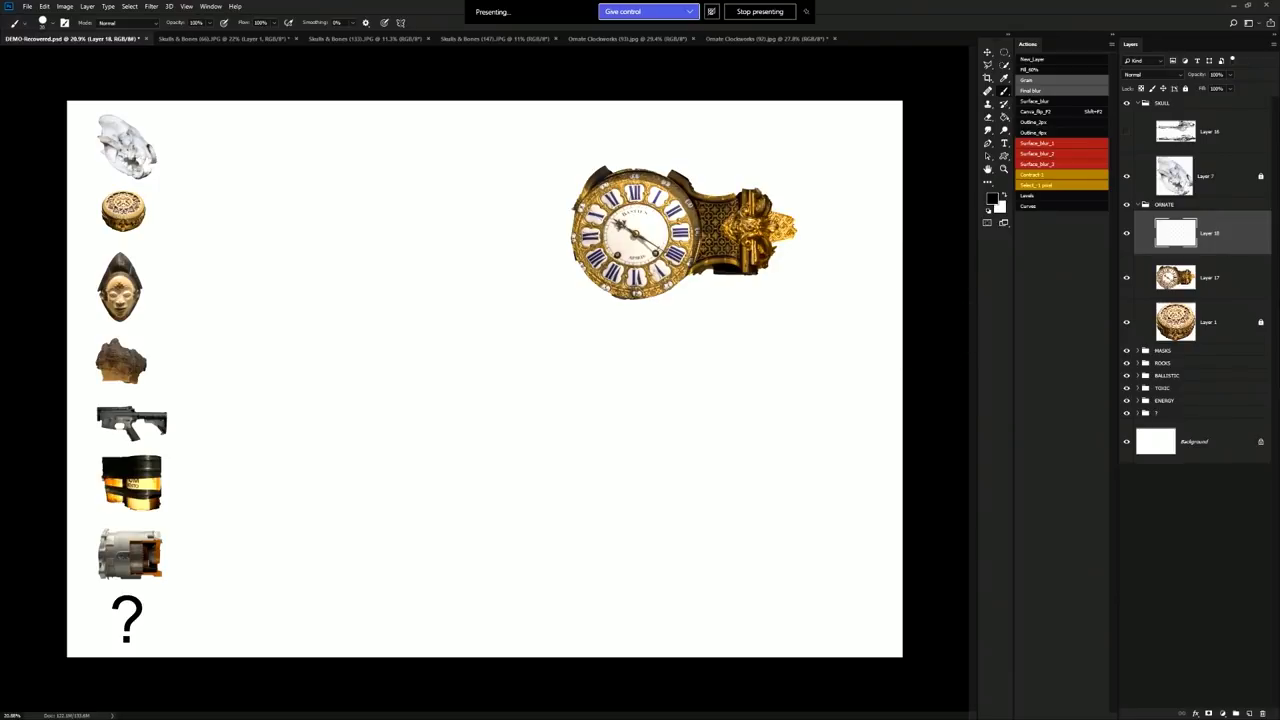
{"action": "left_click_drag", "start_coordinate": [574, 281], "coordinate": [620, 298]}
{"action": "left_click", "coordinate": [189, 255], "text": "shift"}
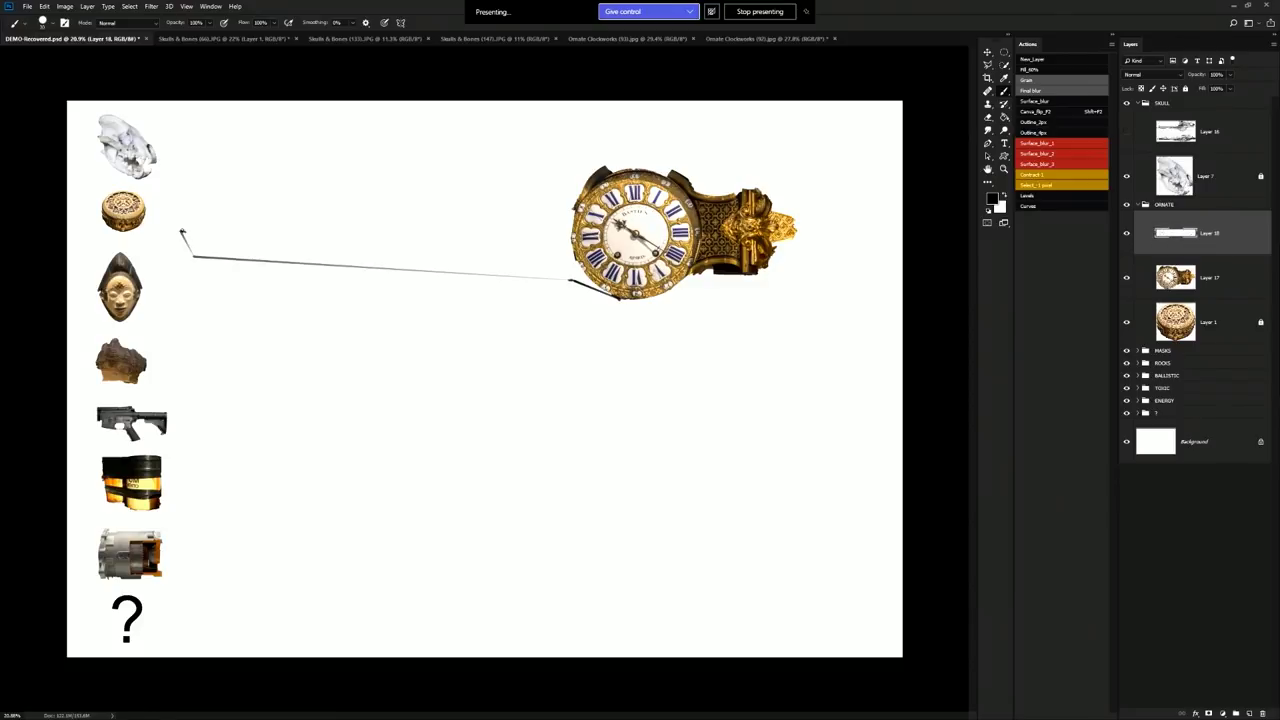
{"action": "key", "text": "e"}
{"action": "left_click", "coordinate": [184, 229]}
{"action": "key", "text": "b"}
{"action": "left_click_drag", "start_coordinate": [185, 237], "coordinate": [189, 223]}
{"action": "left_click", "coordinate": [585, 182], "text": "shift"}
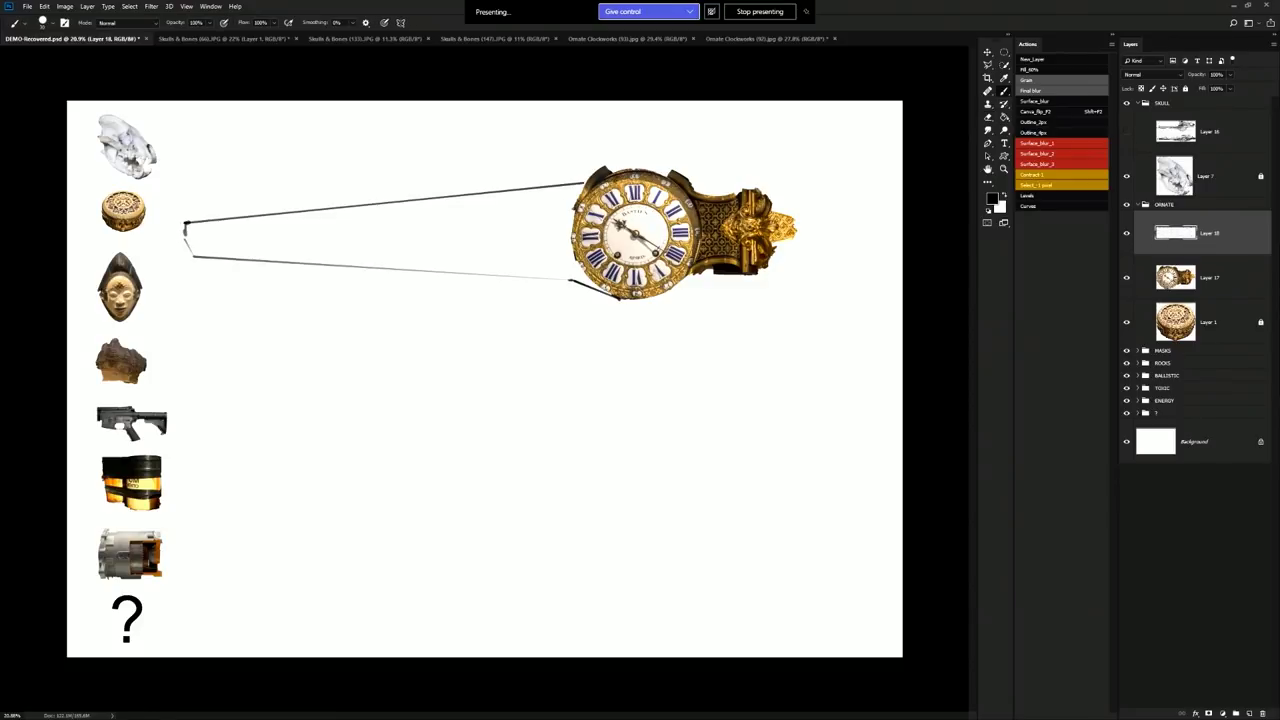
{"action": "key", "text": "e"}
{"action": "mouse_move", "coordinate": [585, 180]}
{"action": "left_mouse_down"}
{"action": "mouse_move", "coordinate": [196, 229]}
{"action": "mouse_move", "coordinate": [174, 244]}
{"action": "mouse_move", "coordinate": [578, 282]}
{"action": "left_mouse_up"}
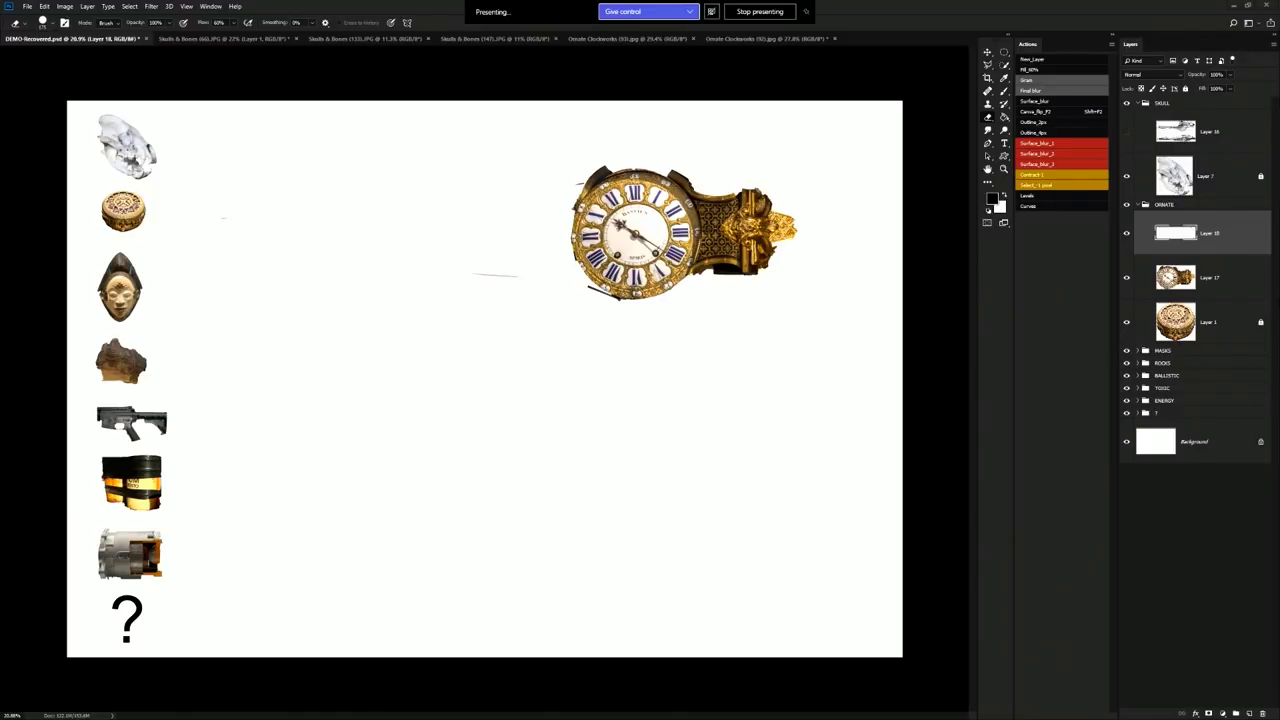
Open Ornate Clockworks (37).jpg and select the dark column on the right of the clock with the Rectangular Marquee
{"action": "left_click_drag", "start_coordinate": [798, 203], "coordinate": [857, 31]}
{"action": "key", "text": "m"}
{"action": "scroll", "coordinate": [497, 463], "scroll_direction": "up", "scroll_amount": 10}
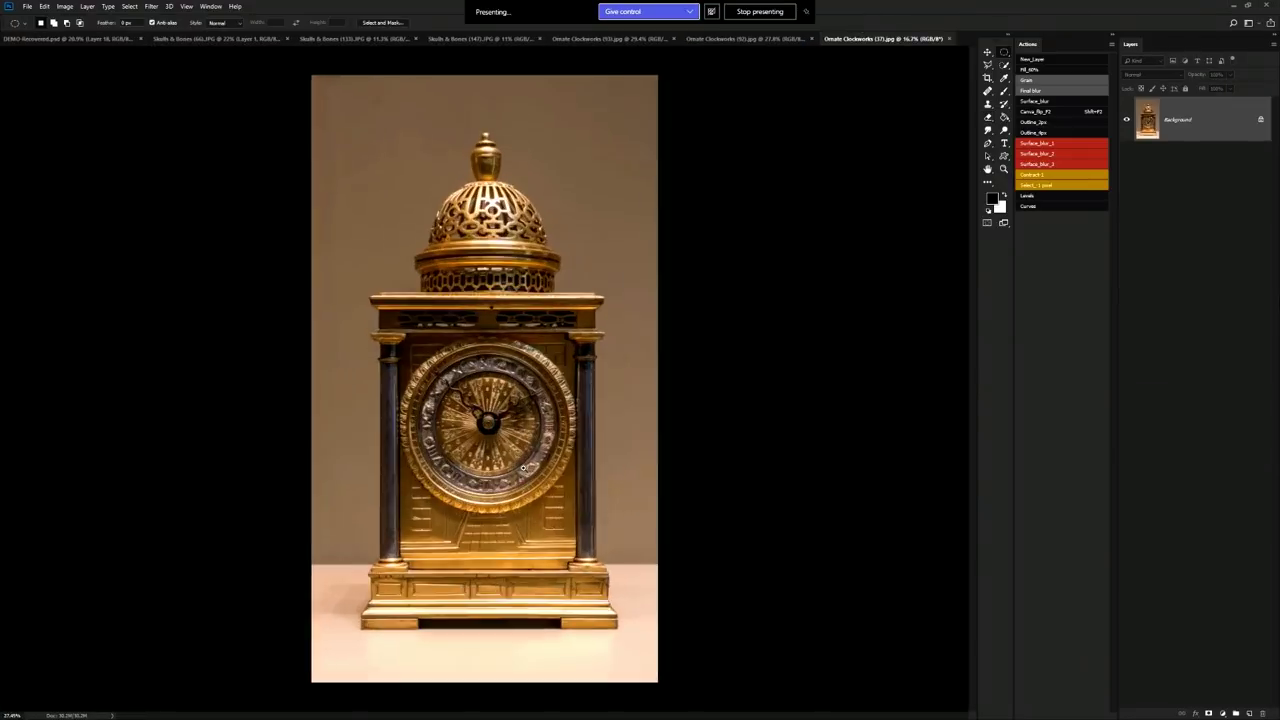
{"action": "left_click_drag", "start_coordinate": [561, 630], "coordinate": [611, 288]}
{"action": "scroll", "coordinate": [587, 212], "scroll_direction": "down", "scroll_amount": 2}
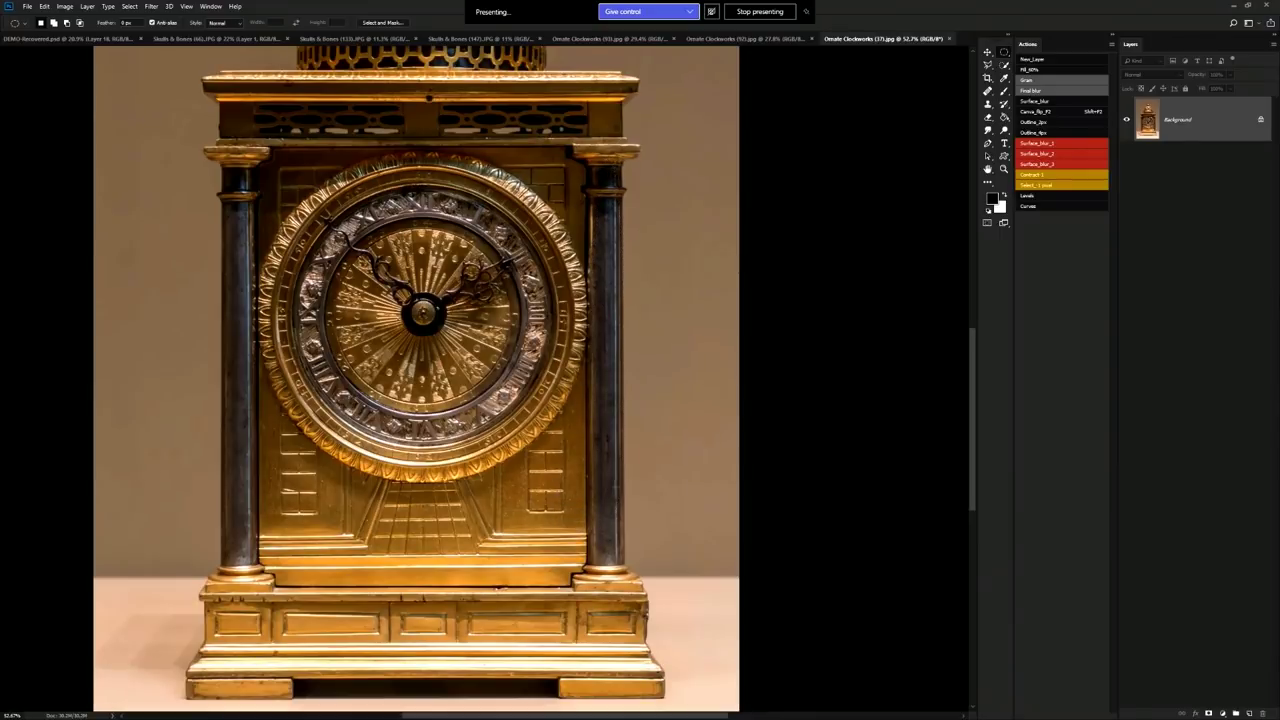
{"action": "key", "text": "shift+m"}
{"action": "left_click_drag", "start_coordinate": [625, 161], "coordinate": [586, 578]}
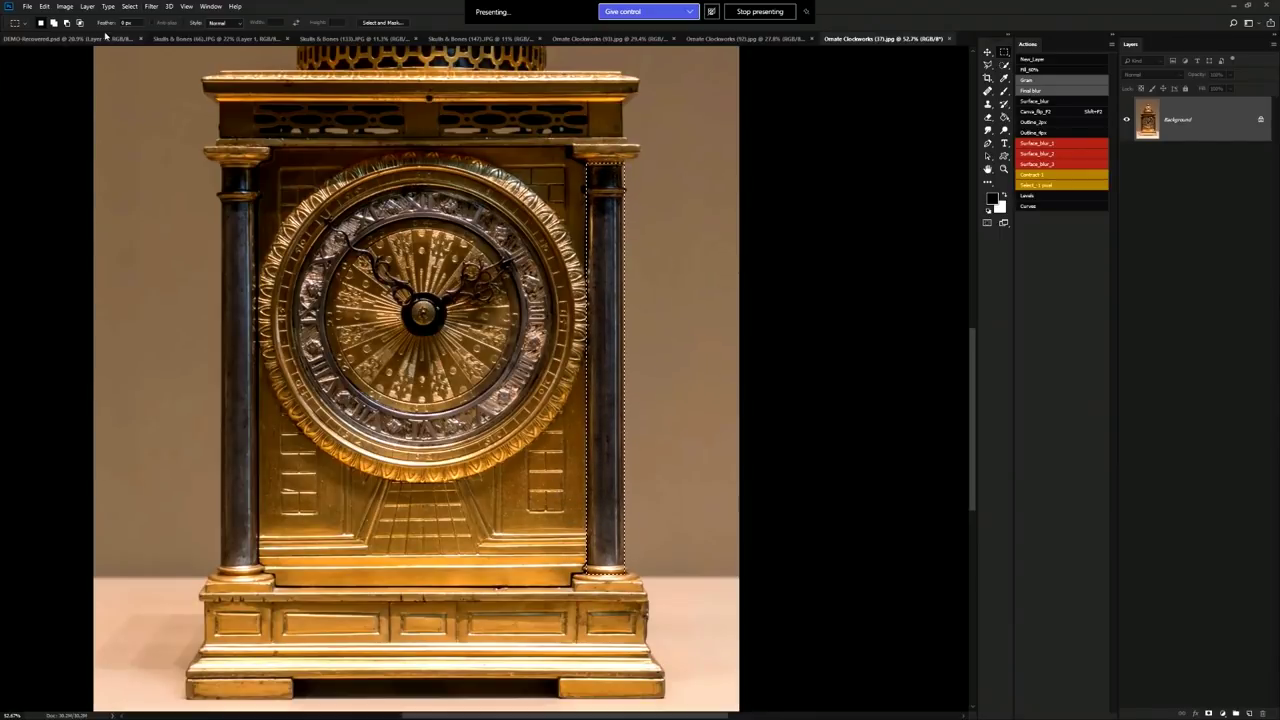
Copy the column into DEMO-Recovered as a new layer and rotate it -90° to lie horizontally
{"action": "key", "text": "ctrl+c"}
{"action": "key", "text": "ctrl+Tab"}
{"action": "key", "text": "ctrl+v"}
{"action": "key", "text": "ctrl+t"}
{"action": "left_click_drag", "start_coordinate": [545, 339], "coordinate": [455, 282]}
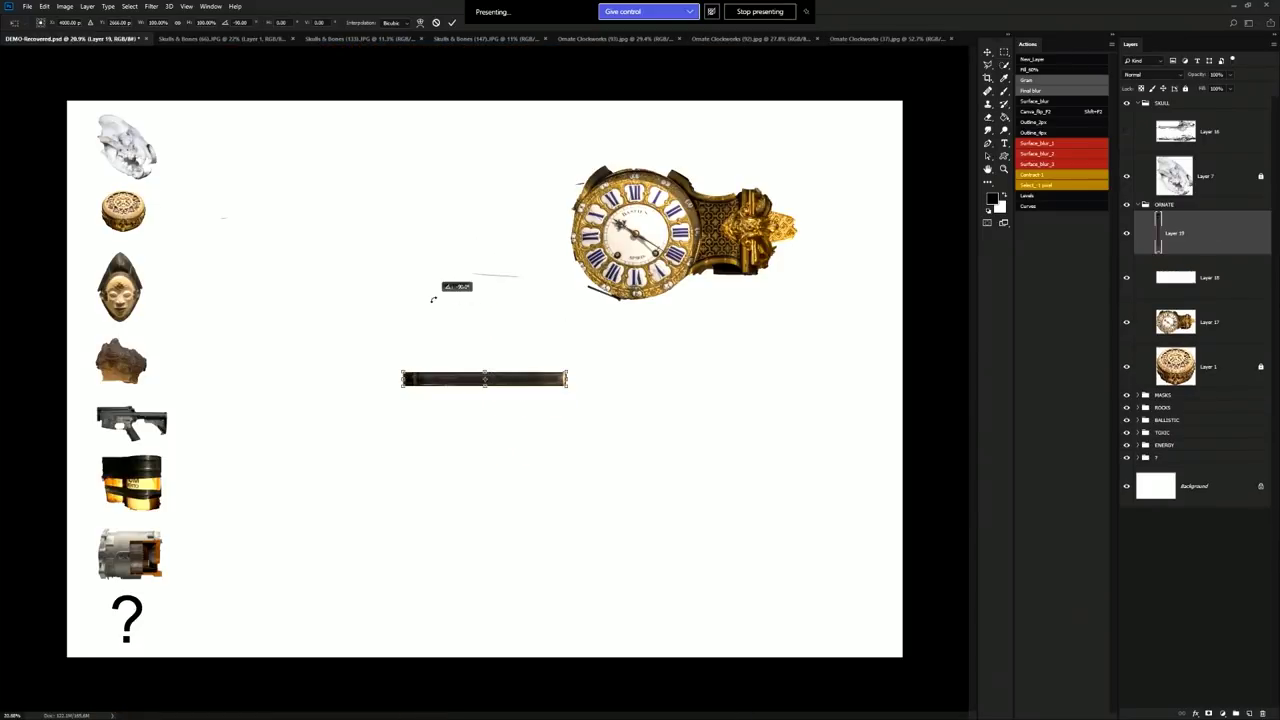
Scale the column up to roughly the dial's height and stretch it lengthwise into a thick barrel in front of the dial
{"action": "left_click_drag", "start_coordinate": [489, 366], "coordinate": [489, 328]}
{"action": "left_click_drag", "start_coordinate": [512, 385], "coordinate": [571, 221]}
{"action": "left_click_drag", "start_coordinate": [485, 253], "coordinate": [485, 287]}
{"action": "left_click_drag", "start_coordinate": [567, 236], "coordinate": [636, 230]}
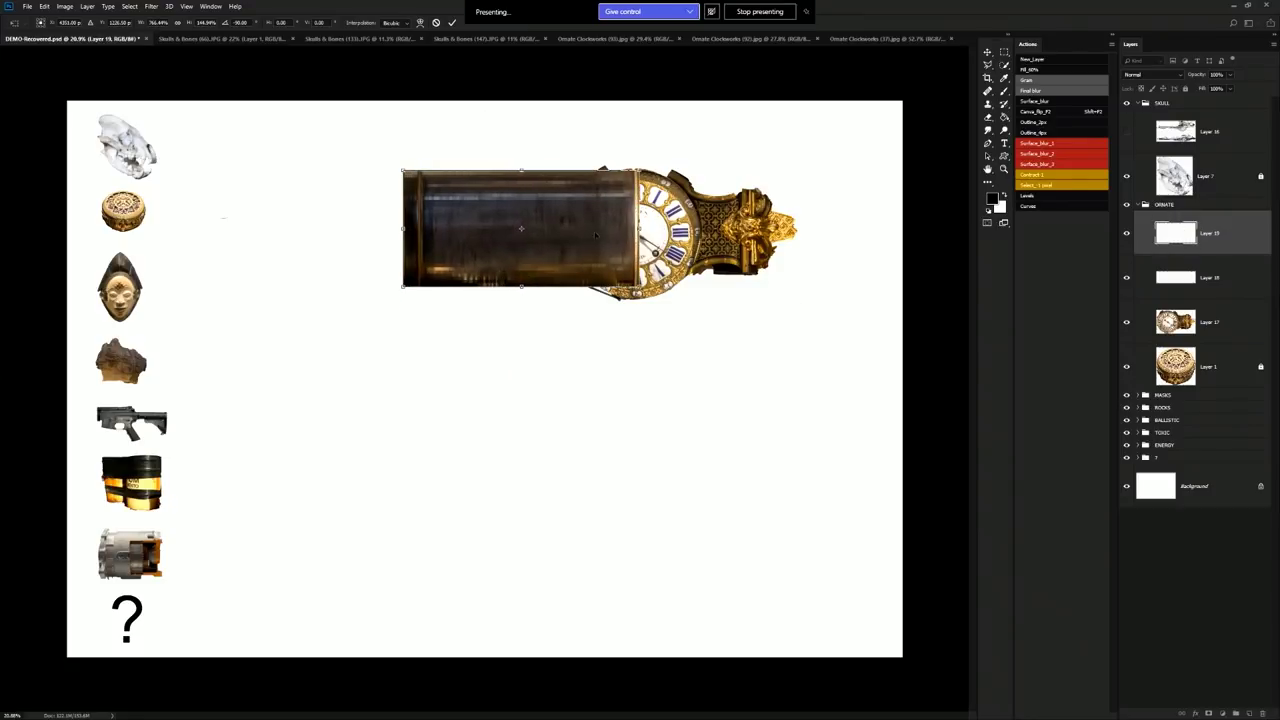
{"action": "left_click_drag", "start_coordinate": [396, 232], "coordinate": [268, 232]}
{"action": "key", "text": "Return"}
Place the barrel on Layer 19 beneath the clock on Layer 17, nudge it down slightly, and make Layer 17 active
{"action": "left_click_drag", "start_coordinate": [1205, 277], "coordinate": [1223, 340]}
{"action": "left_click_drag", "start_coordinate": [675, 249], "coordinate": [673, 254]}
{"action": "key", "text": "e"}
{"action": "left_click", "coordinate": [1205, 278]}
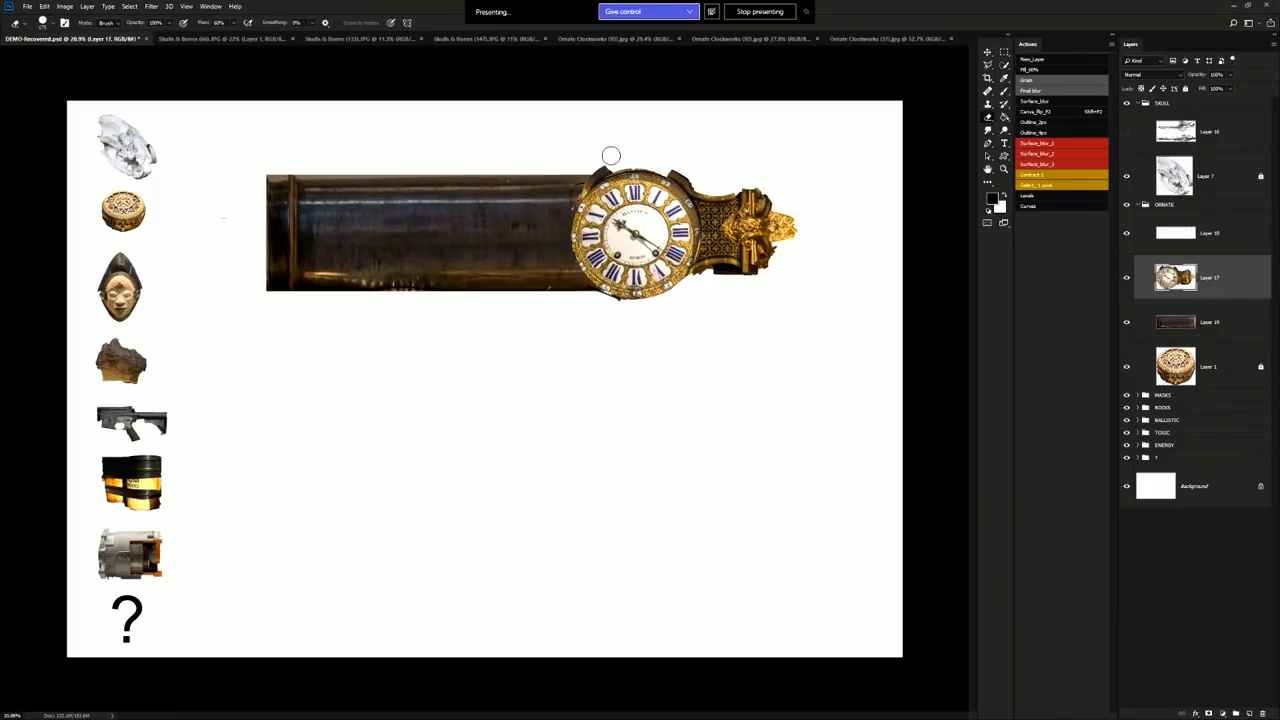
Paint a thin gold rod on Layer 17, curving out of the dial and running along the barrel past the muzzle
{"action": "key", "text": "b"}
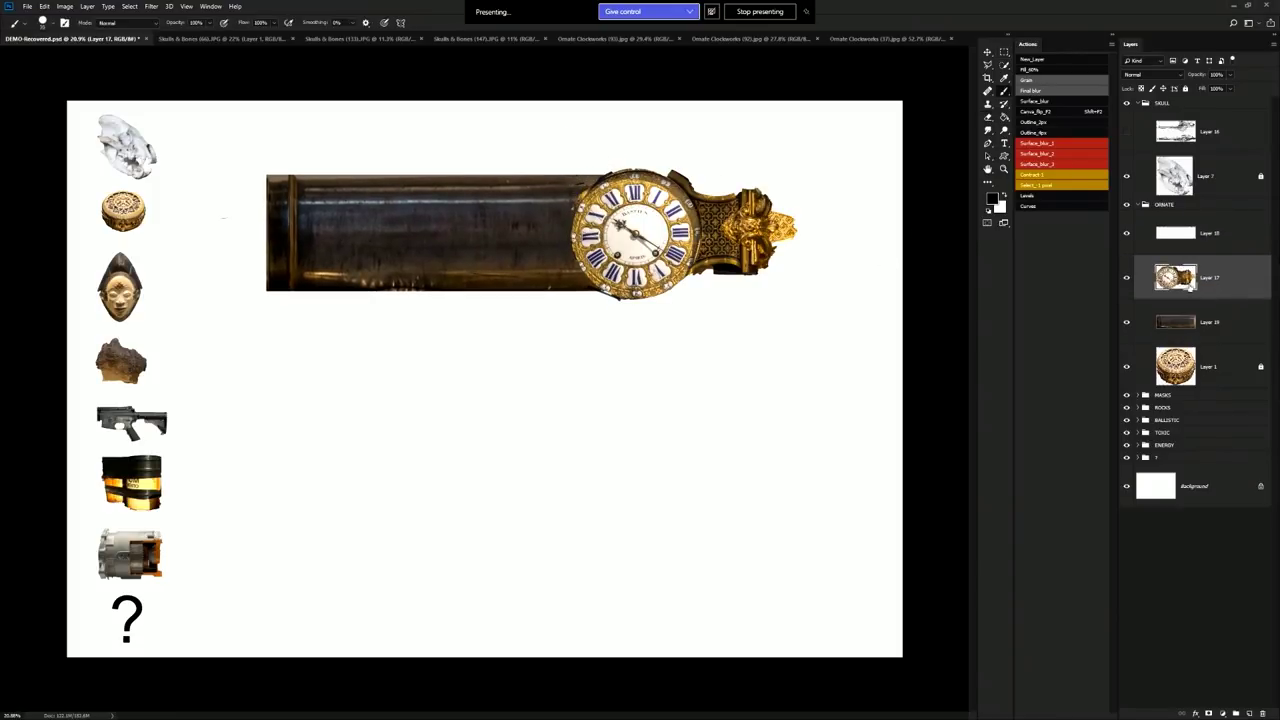
{"action": "left_click", "coordinate": [695, 232], "text": "alt"}
{"action": "mouse_move", "coordinate": [578, 204]}
{"action": "left_mouse_down"}
{"action": "mouse_move", "coordinate": [557, 242]}
{"action": "mouse_move", "coordinate": [515, 252]}
{"action": "mouse_move", "coordinate": [527, 255]}
{"action": "mouse_move", "coordinate": [252, 260]}
{"action": "left_mouse_up"}
Paint a dark curved stroke from under the dial along the stock's lower edge on Layer 17 and trim the ornament's rear tip
{"action": "left_click", "coordinate": [273, 264], "text": "alt"}
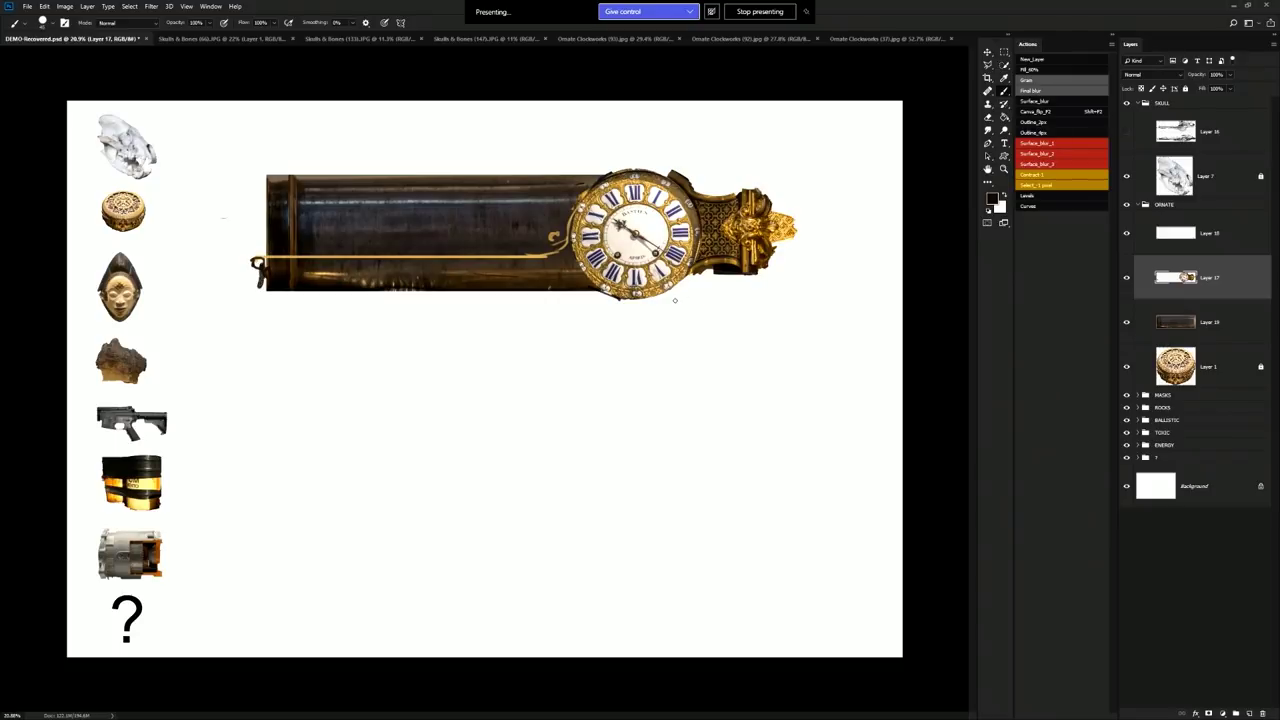
{"action": "mouse_move", "coordinate": [660, 300]}
{"action": "left_mouse_down"}
{"action": "mouse_move", "coordinate": [703, 278]}
{"action": "mouse_move", "coordinate": [871, 263]}
{"action": "mouse_move", "coordinate": [833, 271]}
{"action": "mouse_move", "coordinate": [876, 232]}
{"action": "mouse_move", "coordinate": [778, 274]}
{"action": "mouse_move", "coordinate": [796, 221]}
{"action": "left_mouse_up"}
{"action": "key", "text": "e"}
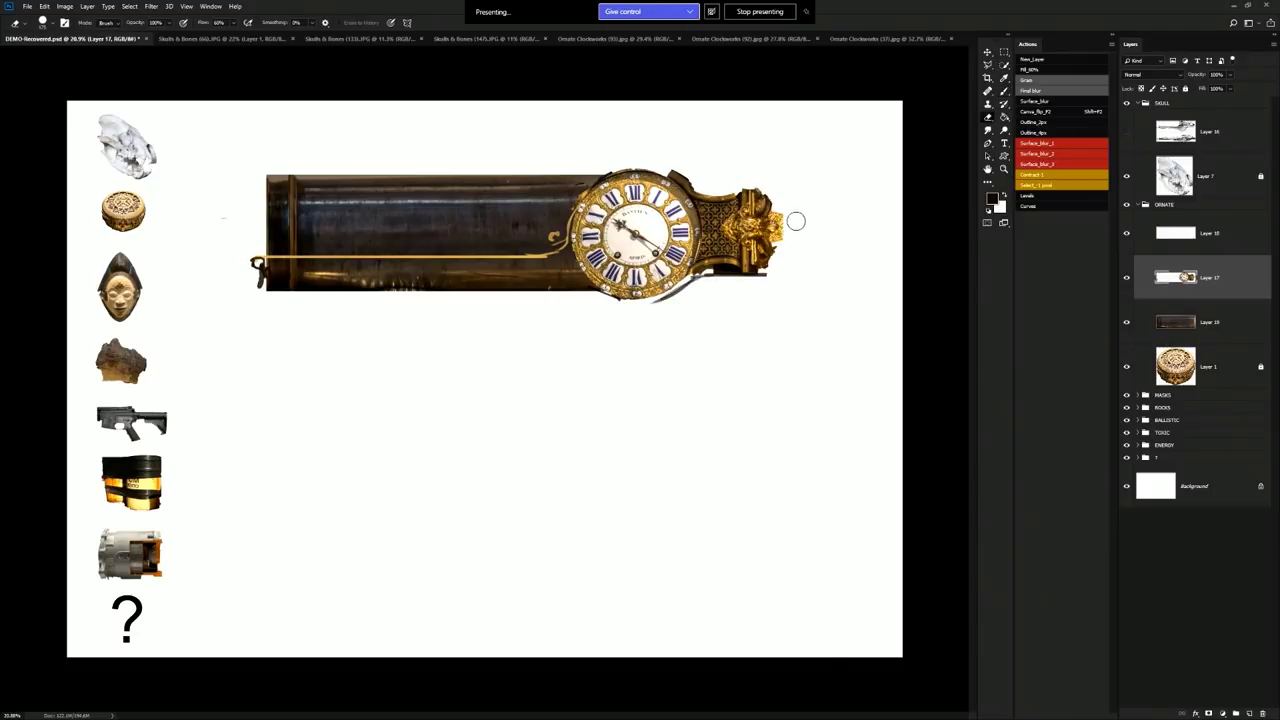
Merge Layers 17, 18 and 19 into a single gun layer
{"action": "left_click", "coordinate": [1212, 240], "text": "ctrl"}
{"action": "left_click", "coordinate": [1211, 318], "text": "ctrl"}
{"action": "key", "text": "ctrl+e"}
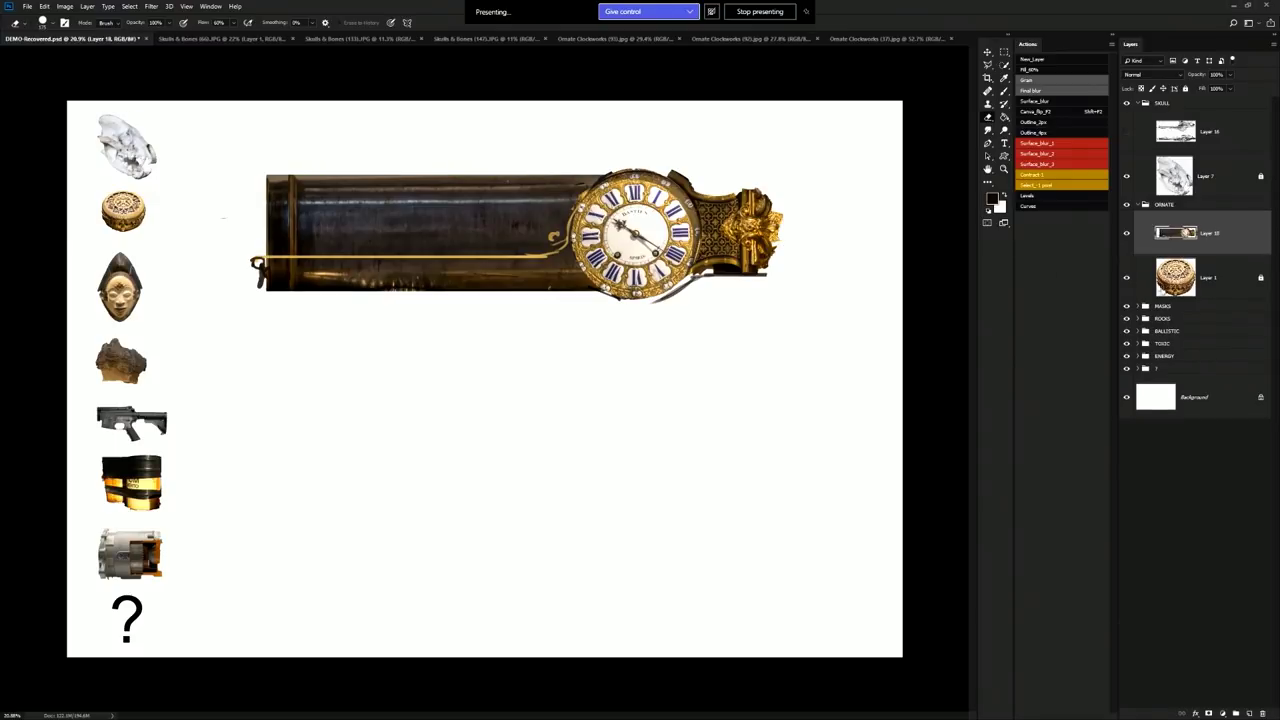
Rework the curved stroke beneath the dial into a thin dark guard running forward from the stock's lower edge
{"action": "key", "text": "b"}
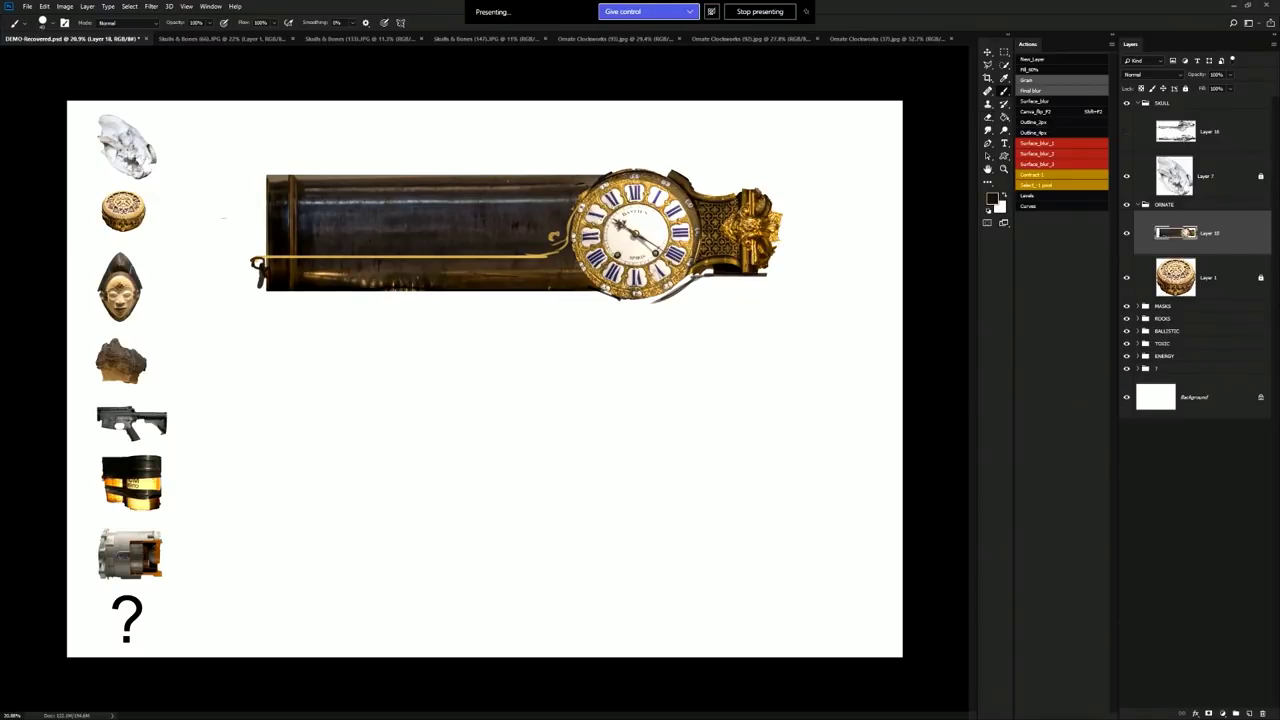
{"action": "key", "text": "ctrl+z"}
{"action": "mouse_move", "coordinate": [703, 280]}
{"action": "left_mouse_down"}
{"action": "mouse_move", "coordinate": [643, 313]}
{"action": "mouse_move", "coordinate": [690, 302]}
{"action": "mouse_move", "coordinate": [698, 292]}
{"action": "mouse_move", "coordinate": [634, 323]}
{"action": "left_mouse_up"}
{"action": "key", "text": "e"}
{"action": "left_click_drag", "start_coordinate": [708, 292], "coordinate": [620, 331]}
{"action": "key", "text": "b"}
{"action": "left_click_drag", "start_coordinate": [704, 282], "coordinate": [631, 321]}
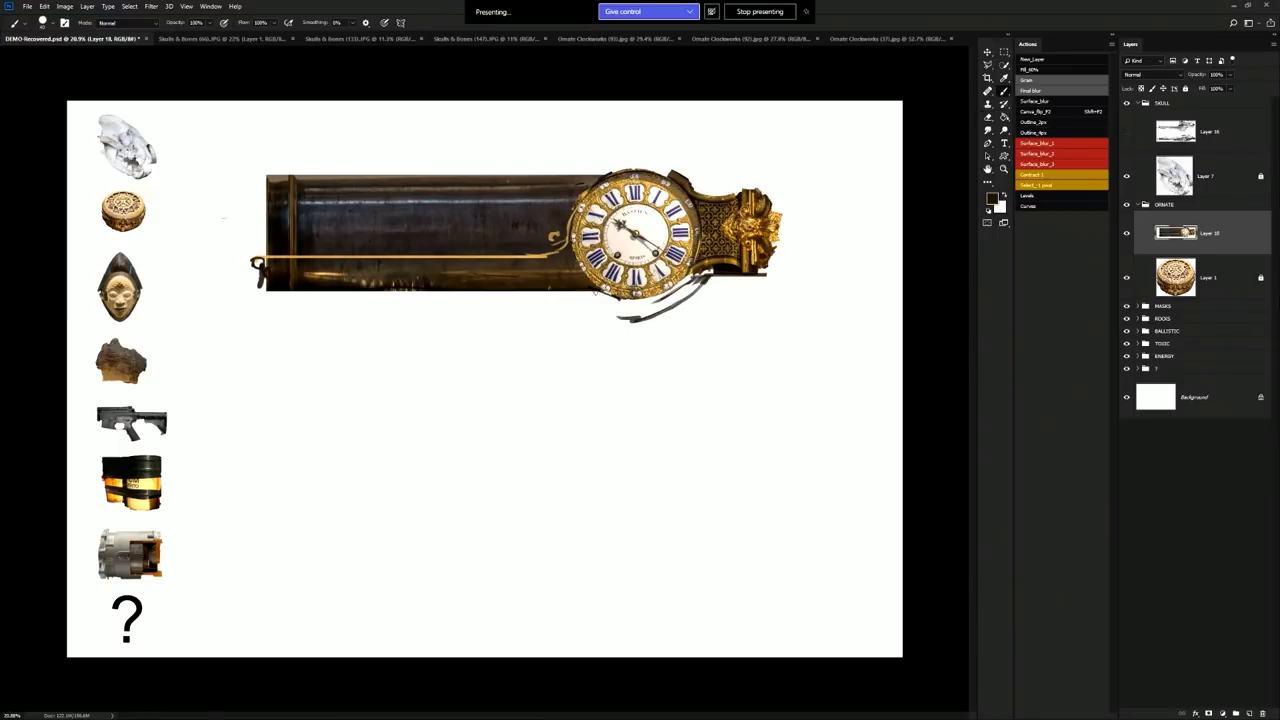
Erase the barrel's lower strip and shave its upper edge, painting a straight brown line as the new lower edge
{"action": "key", "text": "e"}
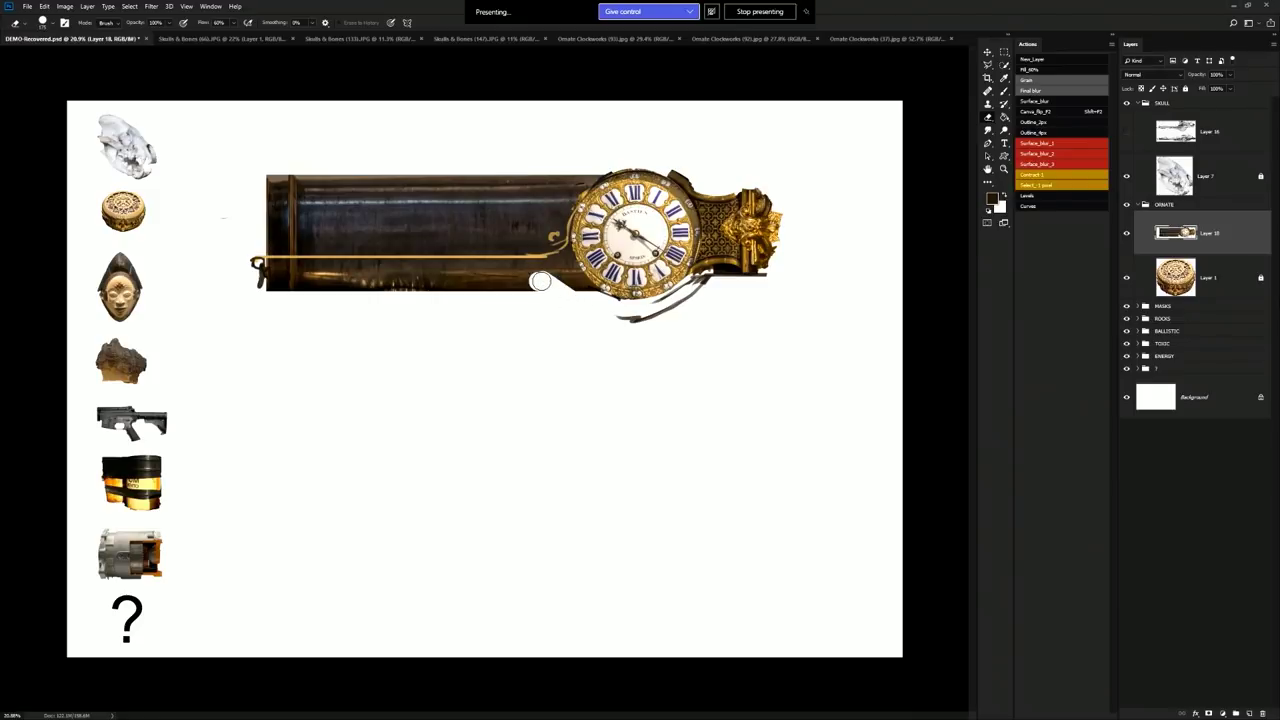
{"action": "left_click_drag", "start_coordinate": [540, 281], "coordinate": [314, 289]}
{"action": "key", "text": "b"}
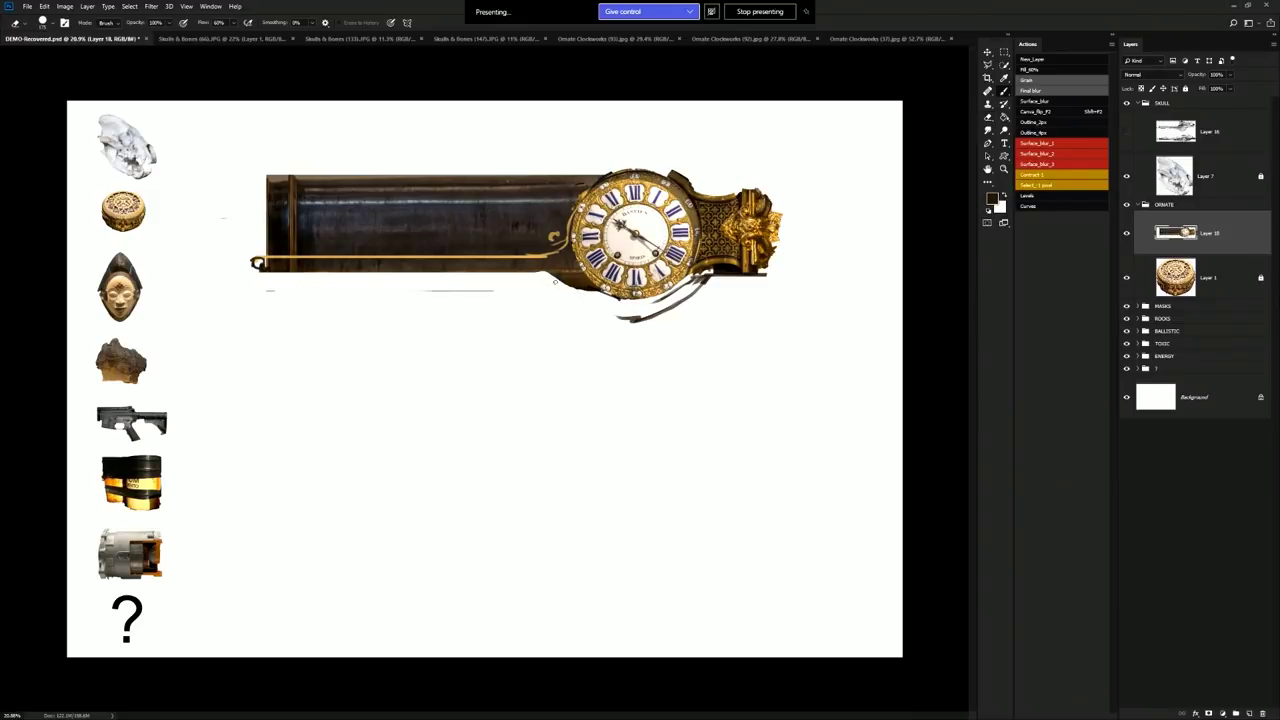
{"action": "left_click", "coordinate": [557, 270], "text": "alt"}
{"action": "key", "text": "e"}
{"action": "left_click_drag", "start_coordinate": [490, 297], "coordinate": [242, 296]}
{"action": "key", "text": "b"}
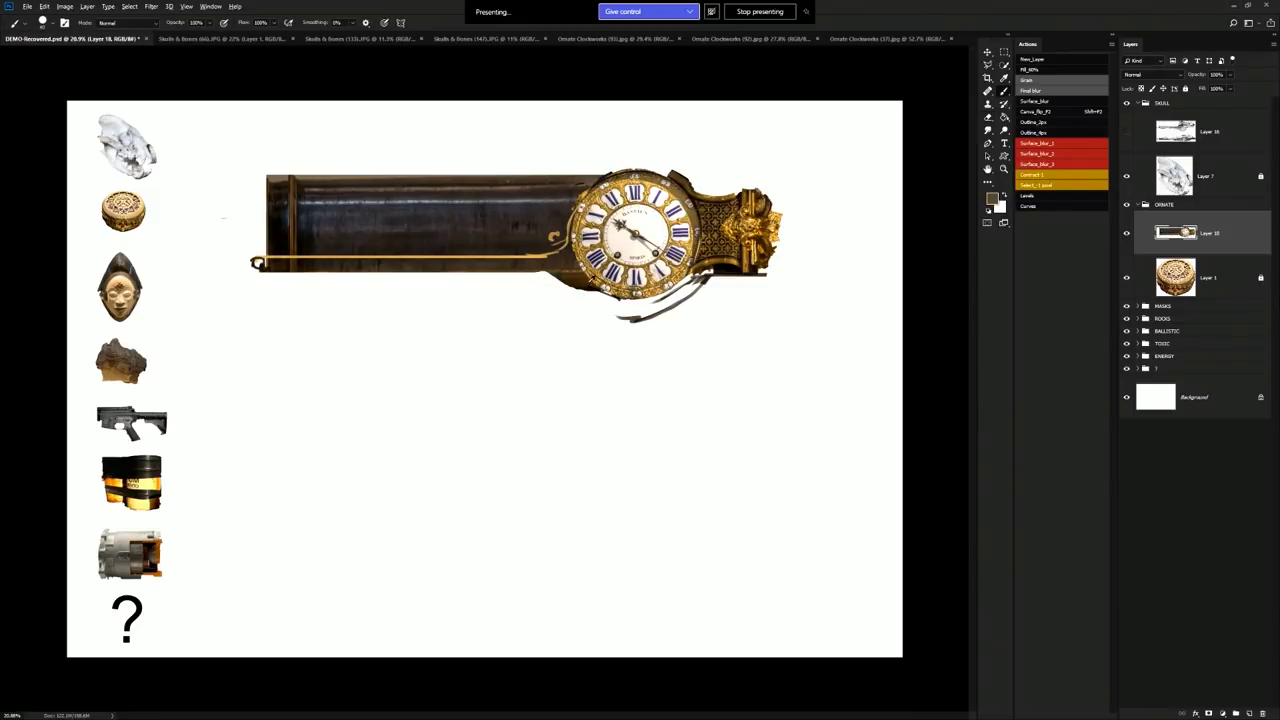
{"action": "left_click_drag", "start_coordinate": [552, 273], "coordinate": [258, 272]}
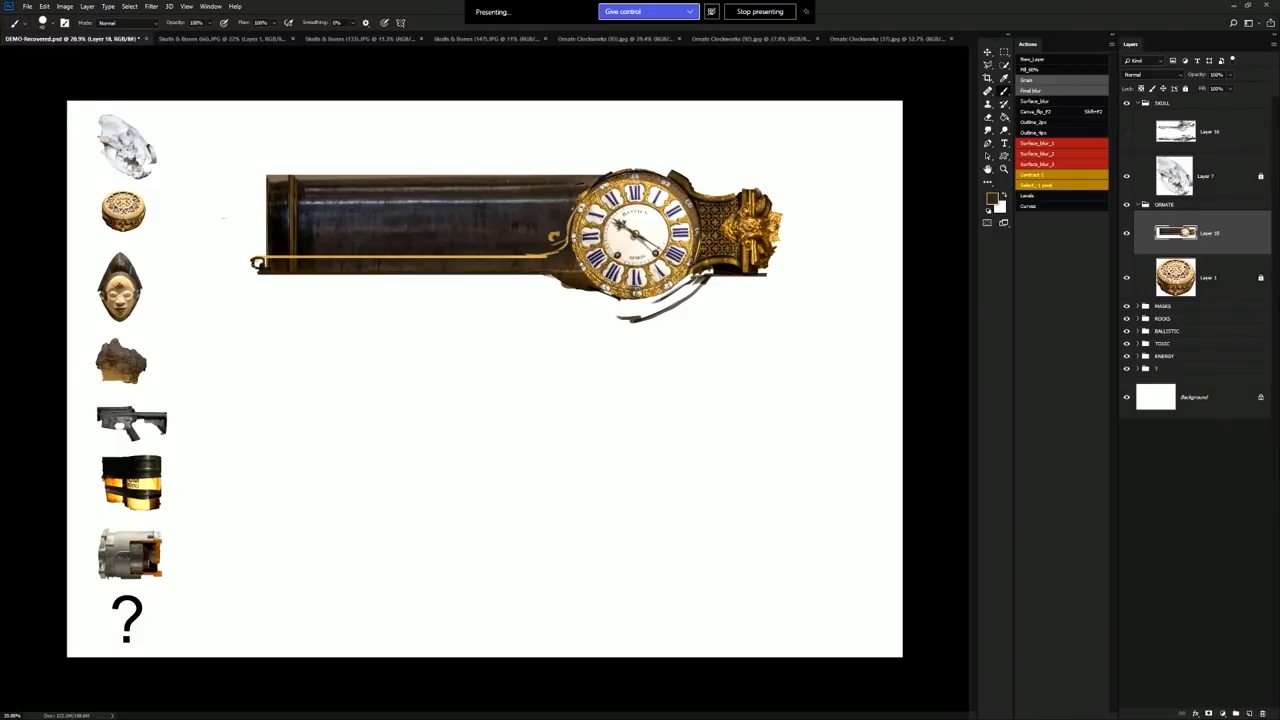
{"action": "key", "text": "e"}
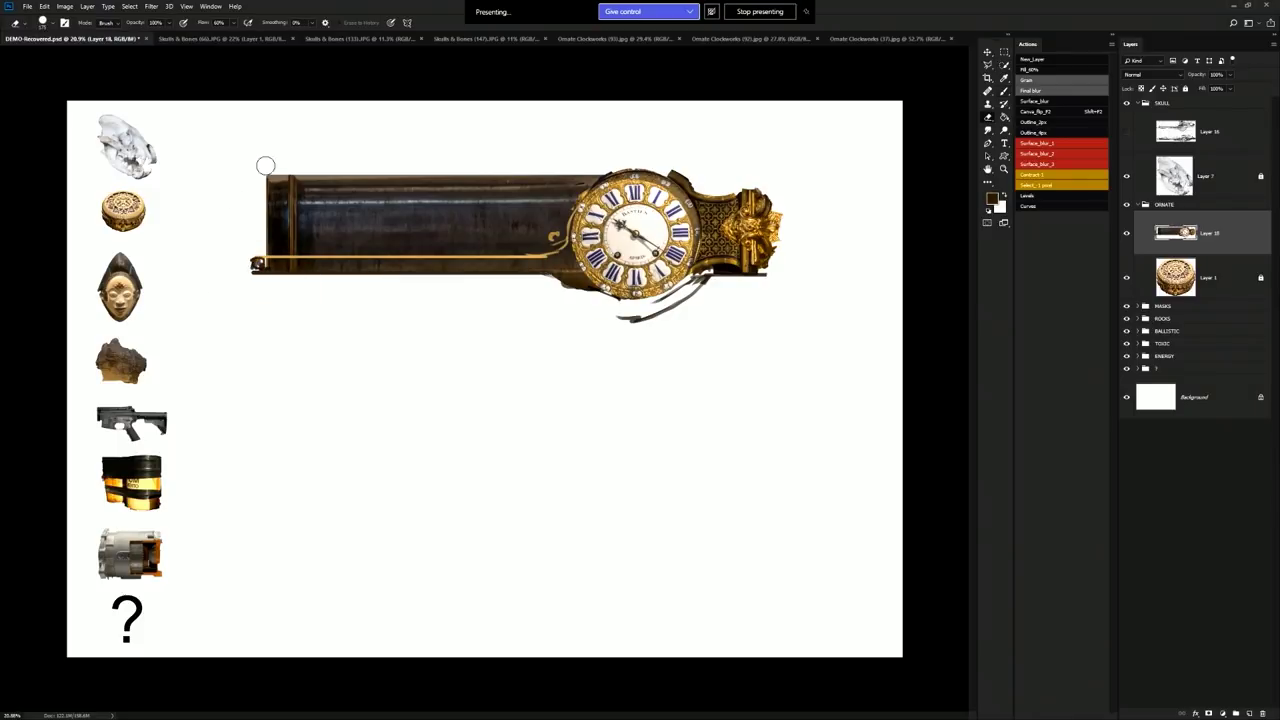
{"action": "left_click_drag", "start_coordinate": [307, 170], "coordinate": [580, 165]}
Paint a dark rounded piece with a gold rim on the stock's upper edge just behind the dial
{"action": "key", "text": "b"}
{"action": "left_click", "coordinate": [693, 196], "text": "alt"}
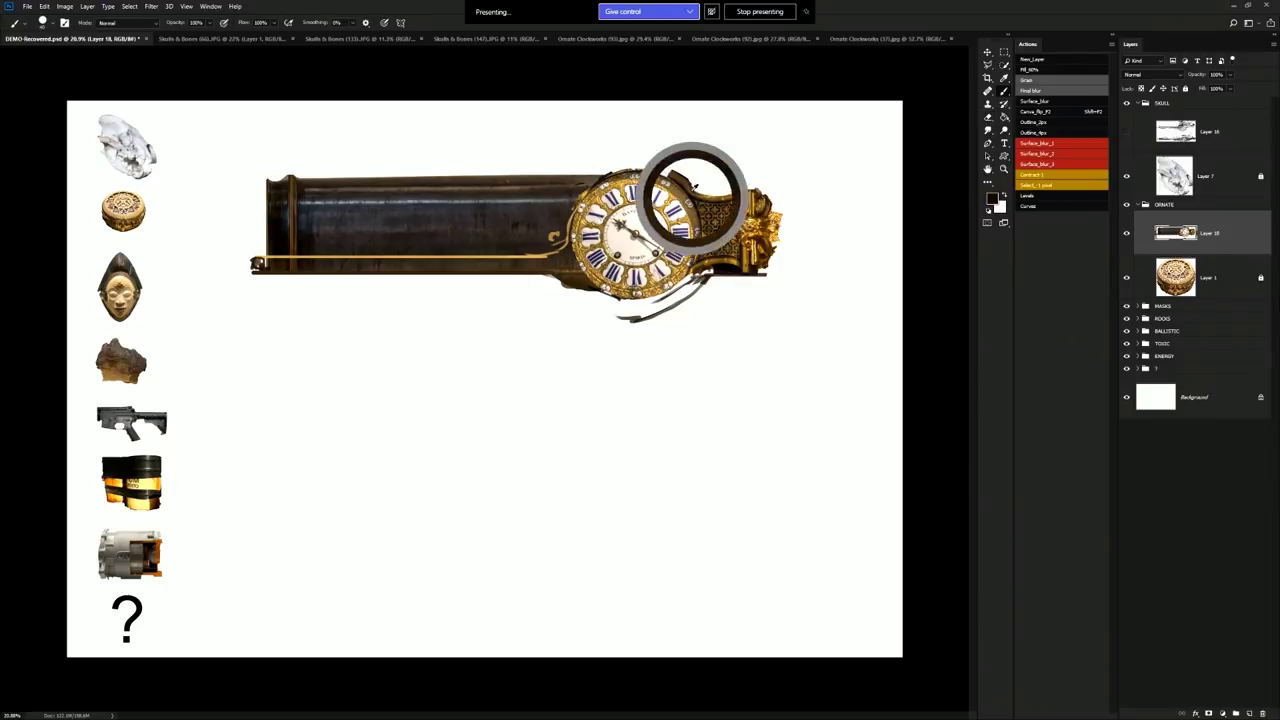
{"action": "mouse_move", "coordinate": [691, 184]}
{"action": "left_mouse_down"}
{"action": "mouse_move", "coordinate": [733, 190]}
{"action": "mouse_move", "coordinate": [686, 177]}
{"action": "mouse_move", "coordinate": [744, 178]}
{"action": "mouse_move", "coordinate": [690, 181]}
{"action": "mouse_move", "coordinate": [733, 193]}
{"action": "left_mouse_up"}
{"action": "key", "text": "e"}
{"action": "key", "text": "b"}
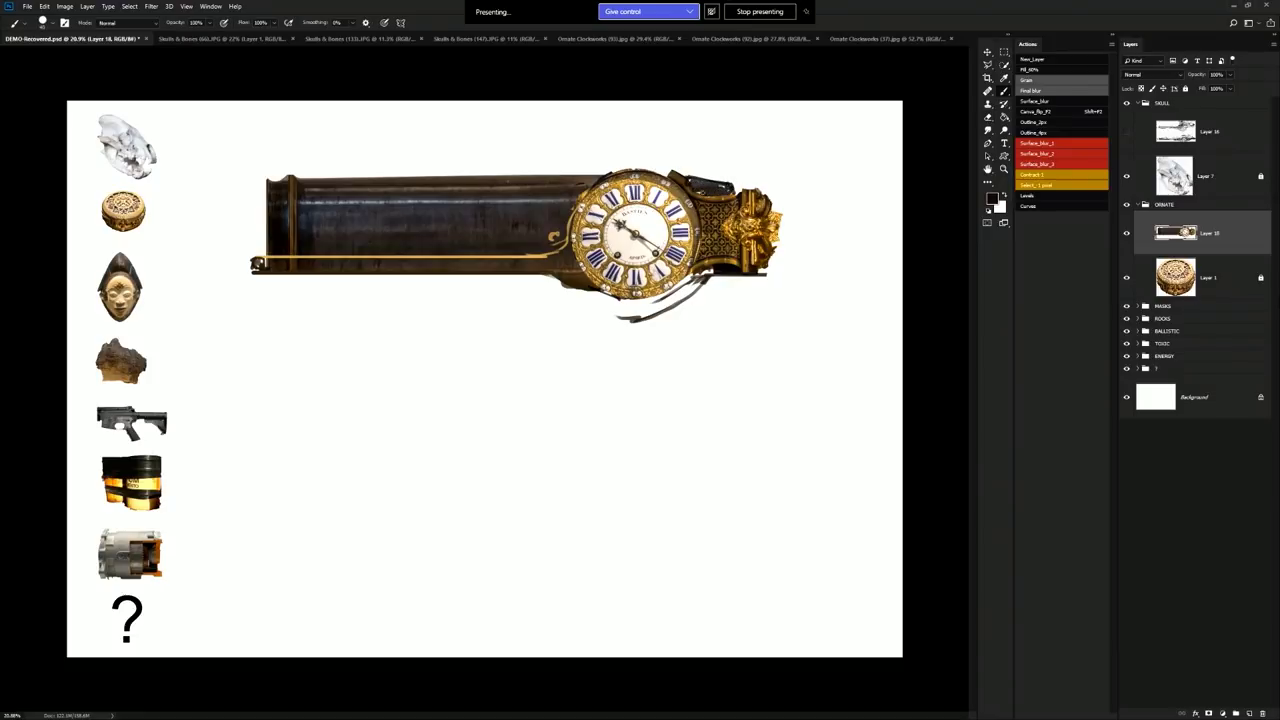
{"action": "left_click", "coordinate": [719, 194], "text": "alt"}
{"action": "left_click", "coordinate": [759, 218], "text": "alt"}
{"action": "mouse_move", "coordinate": [726, 195]}
{"action": "left_mouse_down"}
{"action": "mouse_move", "coordinate": [689, 178]}
{"action": "mouse_move", "coordinate": [727, 192]}
{"action": "left_mouse_up"}
{"action": "key", "text": "ctrl+z"}
Try scaling the gun down to about 60% and flipping it horizontally
{"action": "key", "text": "ctrl+t"}
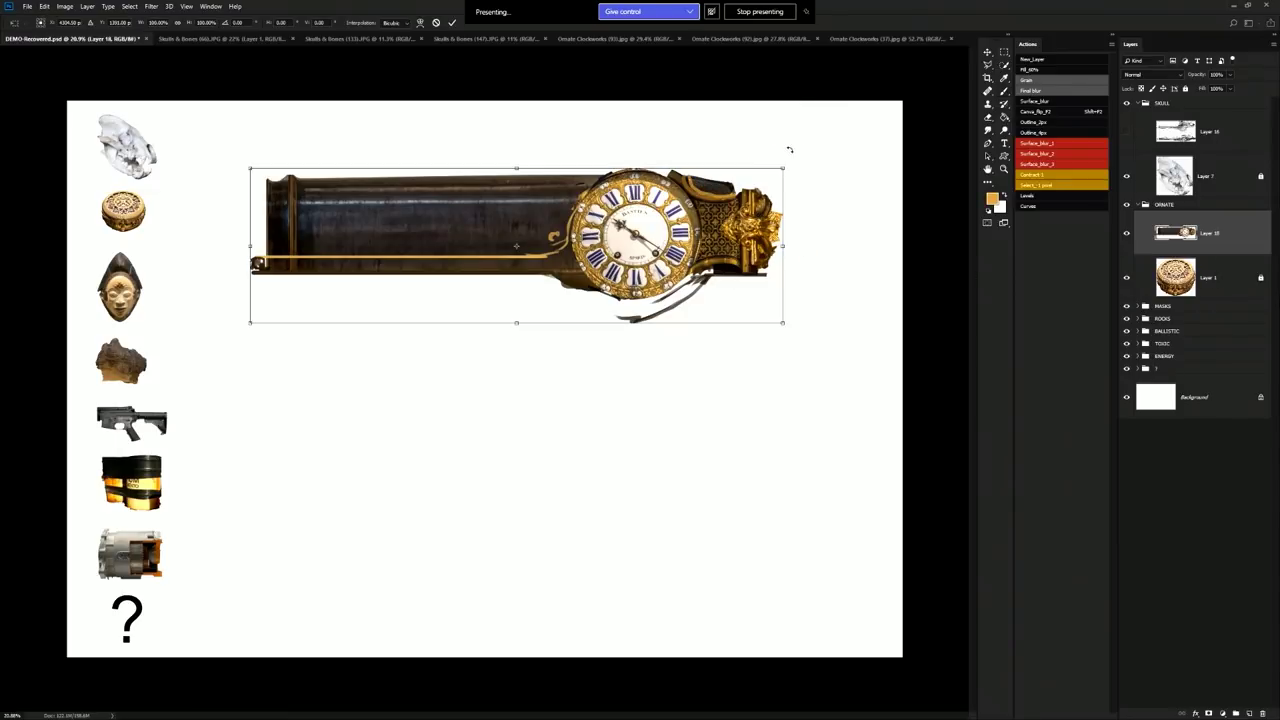
{"action": "left_click_drag", "start_coordinate": [783, 164], "coordinate": [766, 286]}
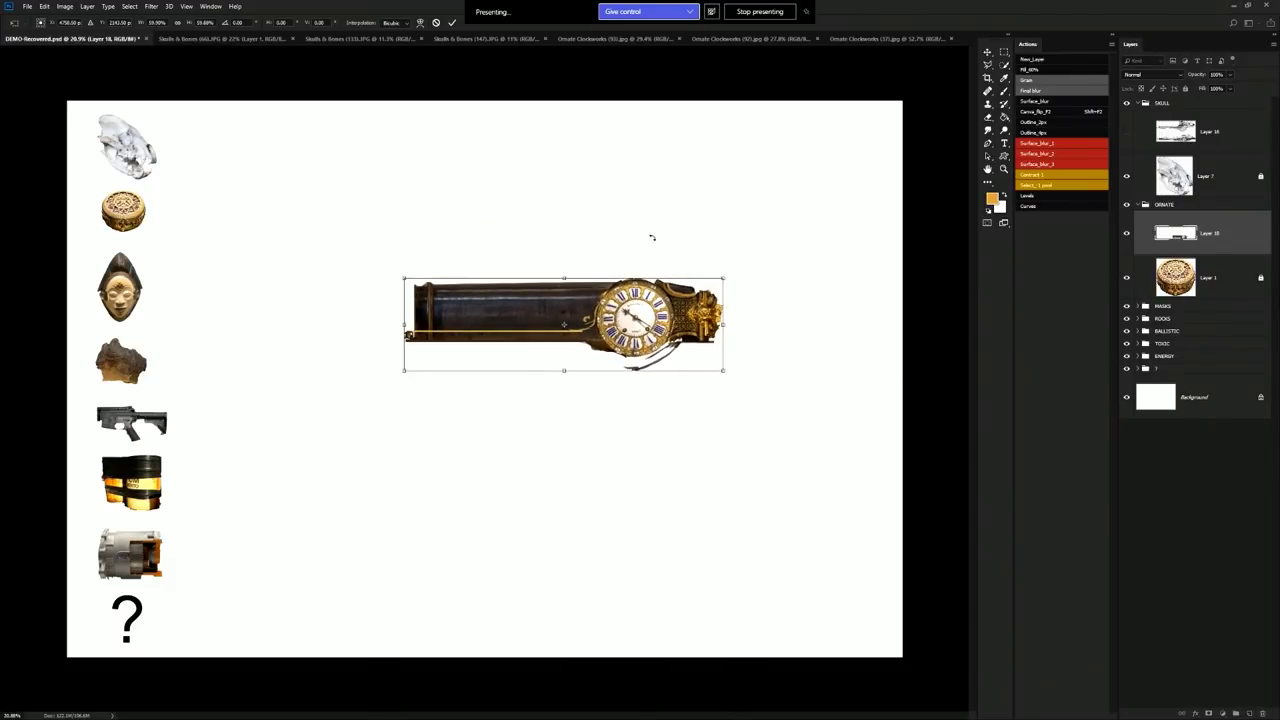
{"action": "right_click", "coordinate": [619, 307]}
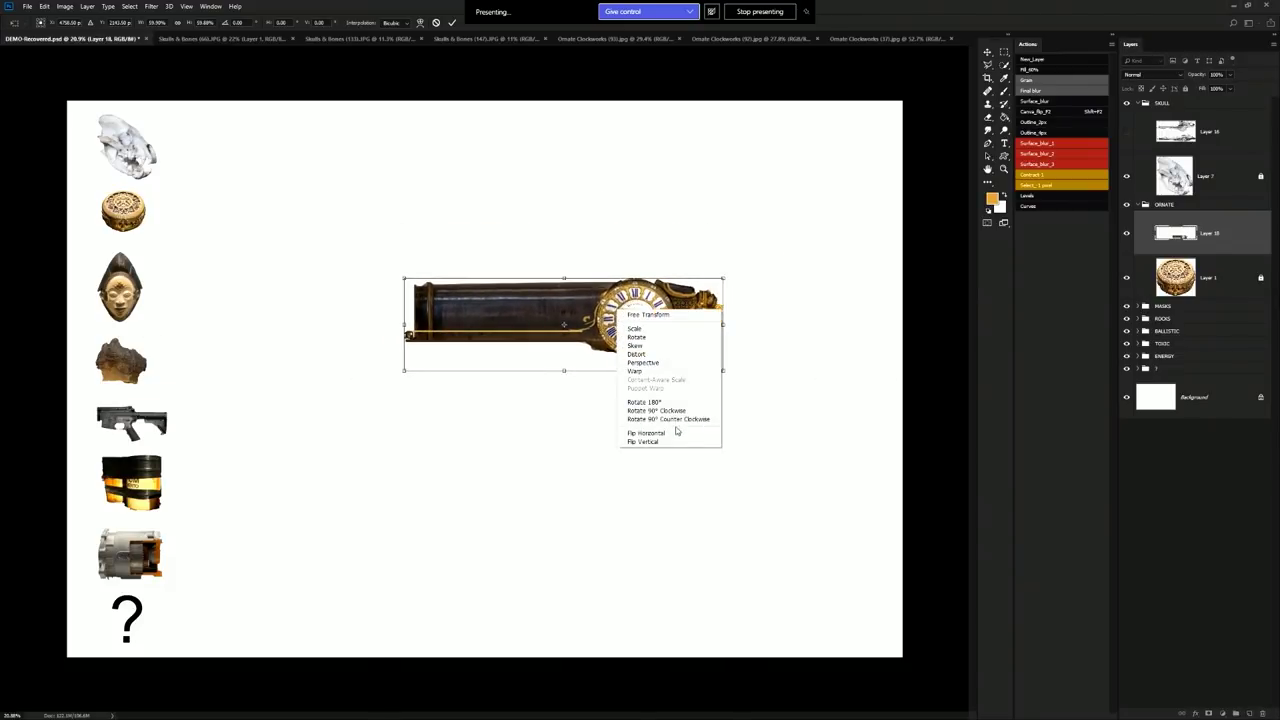
{"action": "left_click", "coordinate": [671, 432]}
{"action": "key", "text": "Return"}
{"action": "key", "text": "b"}
{"action": "key", "text": "ctrl+z"}
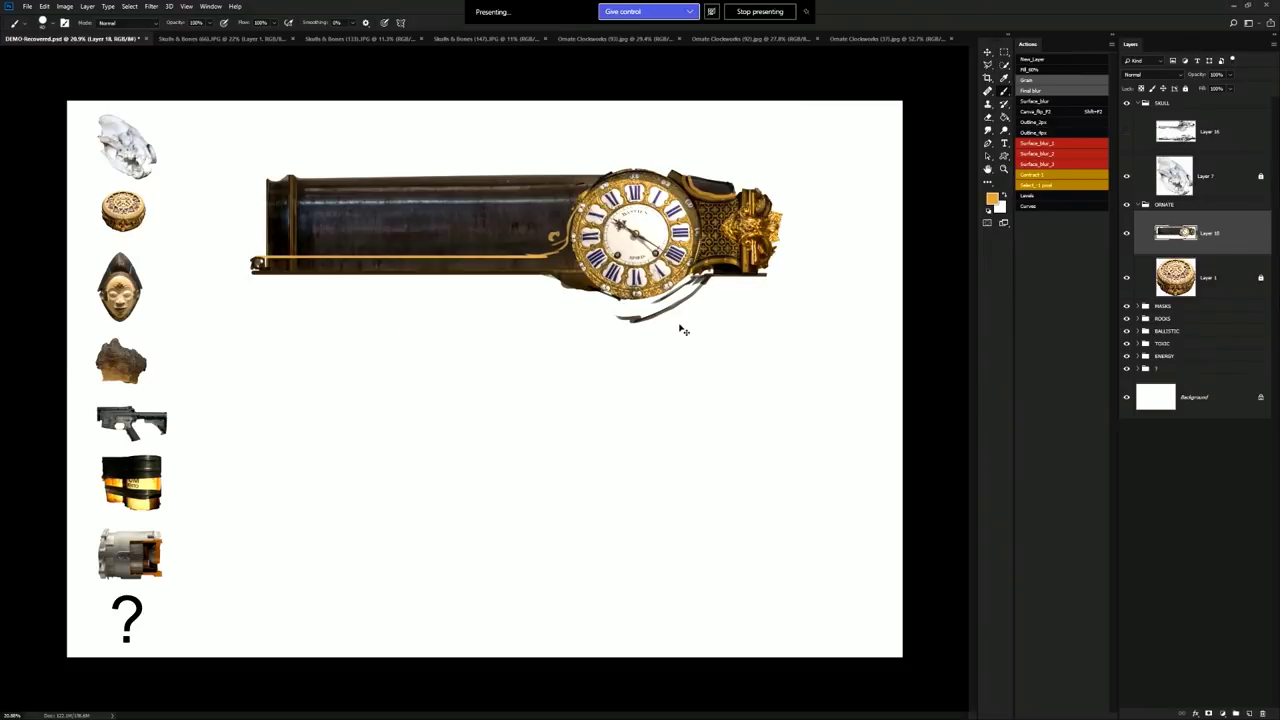
{"action": "key", "text": "ctrl+z"}
Move the gun lower on the canvas and flip it vertically
{"action": "key", "text": "ctrl+t"}
{"action": "right_click", "coordinate": [667, 345]}
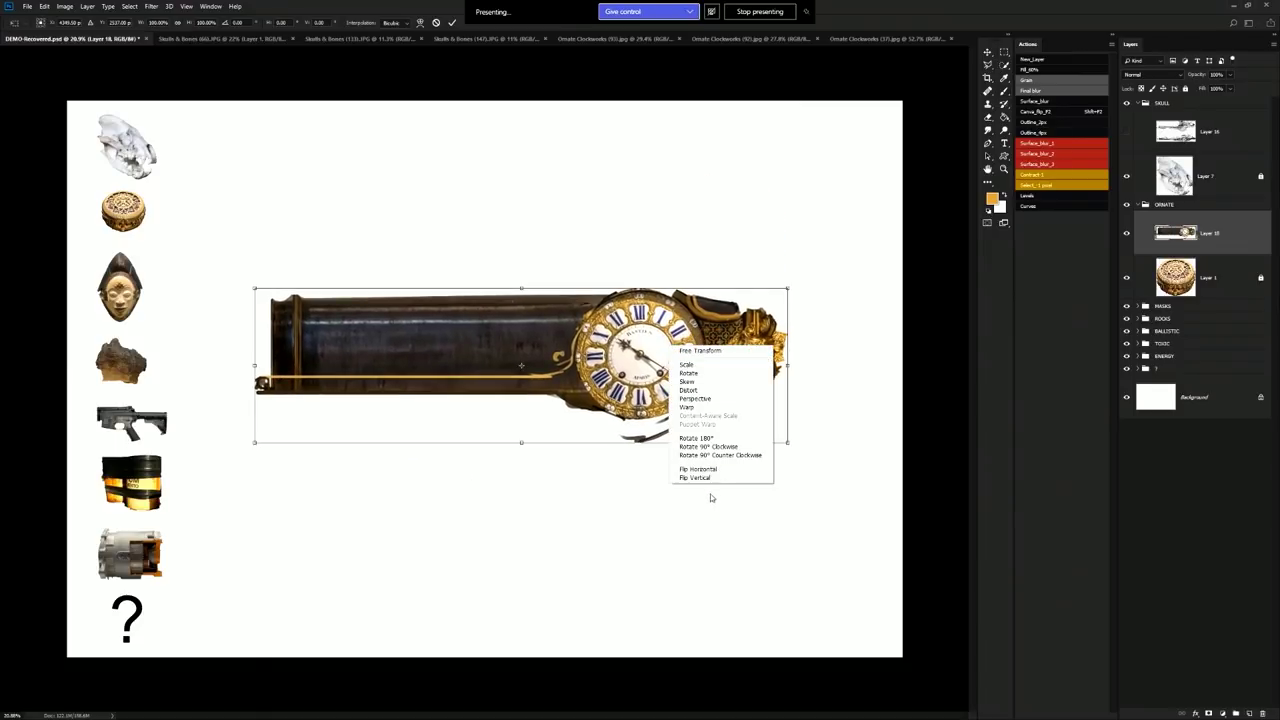
{"action": "left_click", "coordinate": [712, 478]}
{"action": "key", "text": "Return"}
{"action": "key", "text": "b"}
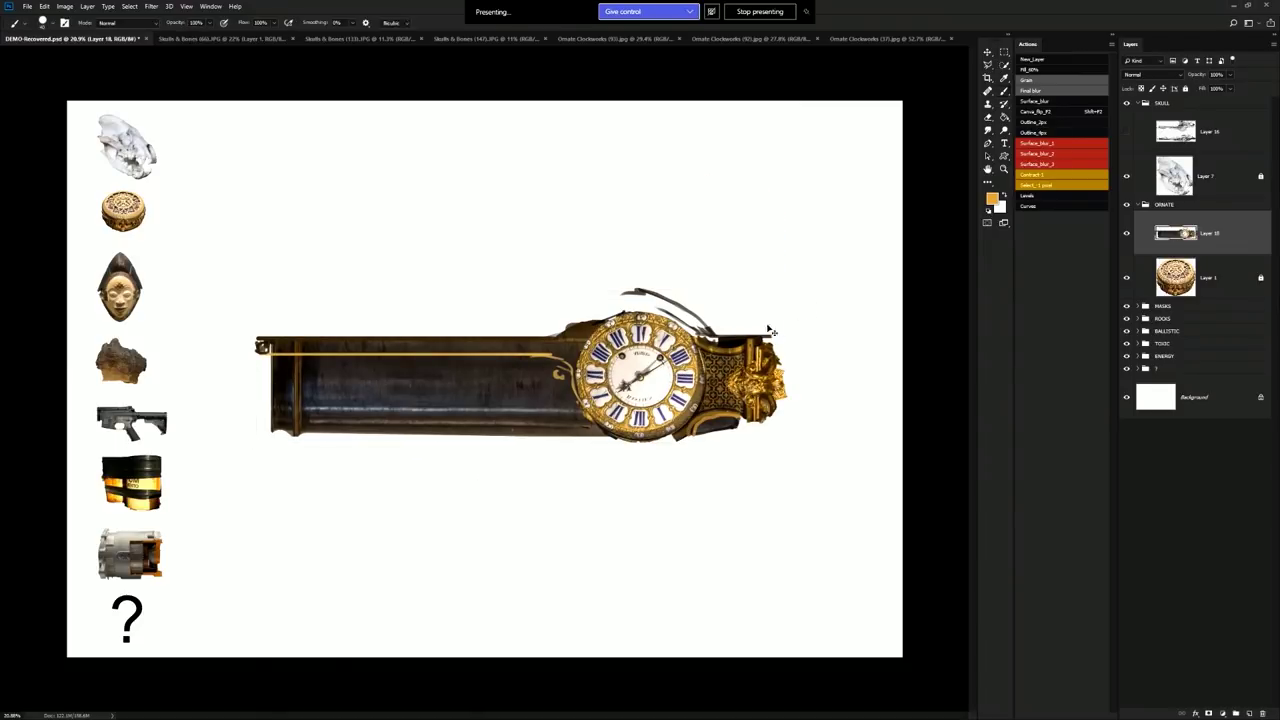
Scale the flipped gun down to about 70% of its size and add a new empty layer above it
{"action": "key", "text": "ctrl+t"}
{"action": "left_click_drag", "start_coordinate": [787, 290], "coordinate": [749, 301]}
{"action": "left_click_drag", "start_coordinate": [670, 351], "coordinate": [688, 353]}
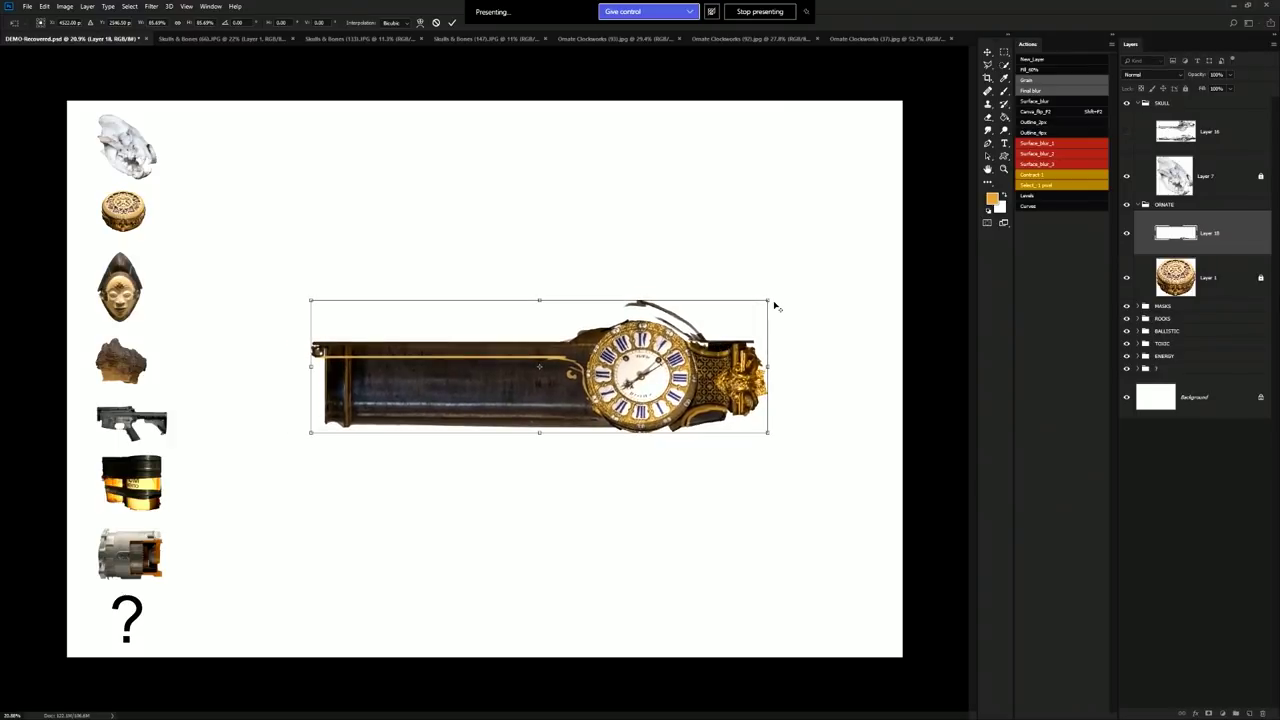
{"action": "left_click_drag", "start_coordinate": [768, 301], "coordinate": [732, 312]}
{"action": "key", "text": "Return"}
{"action": "key", "text": "b"}
{"action": "left_click_drag", "start_coordinate": [774, 431], "coordinate": [800, 431]}
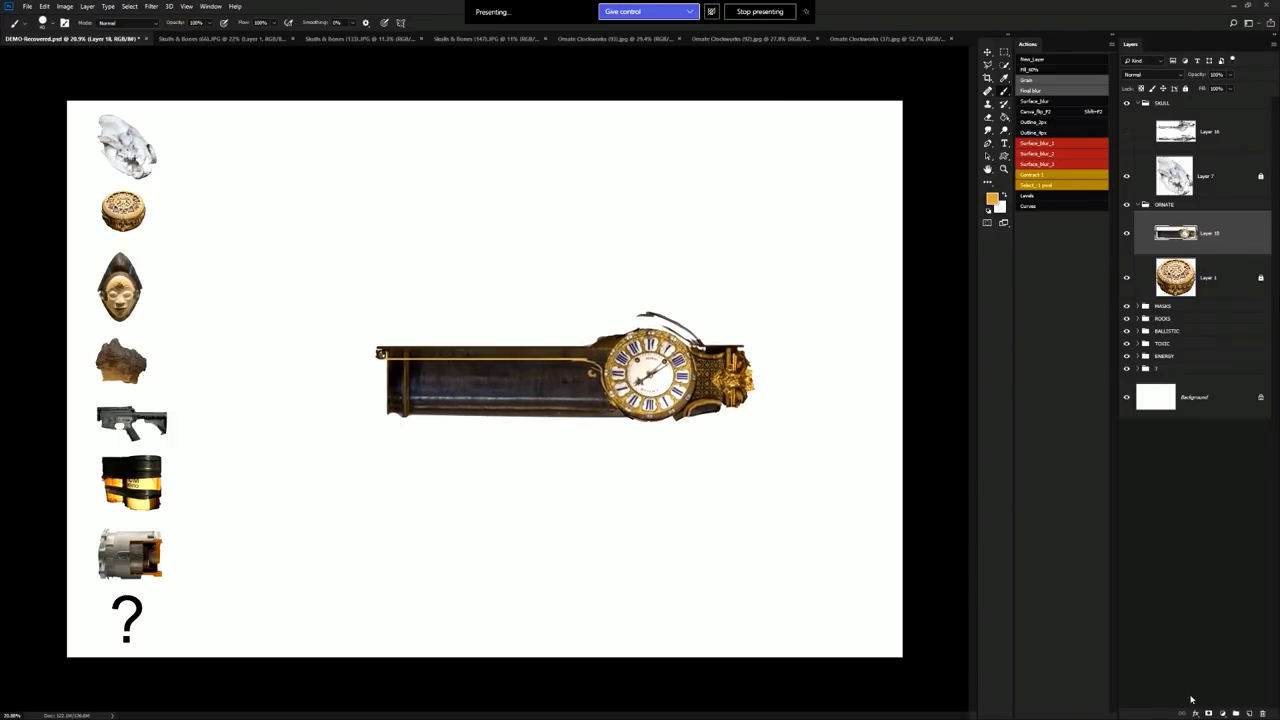
{"action": "left_click", "coordinate": [1250, 712]}
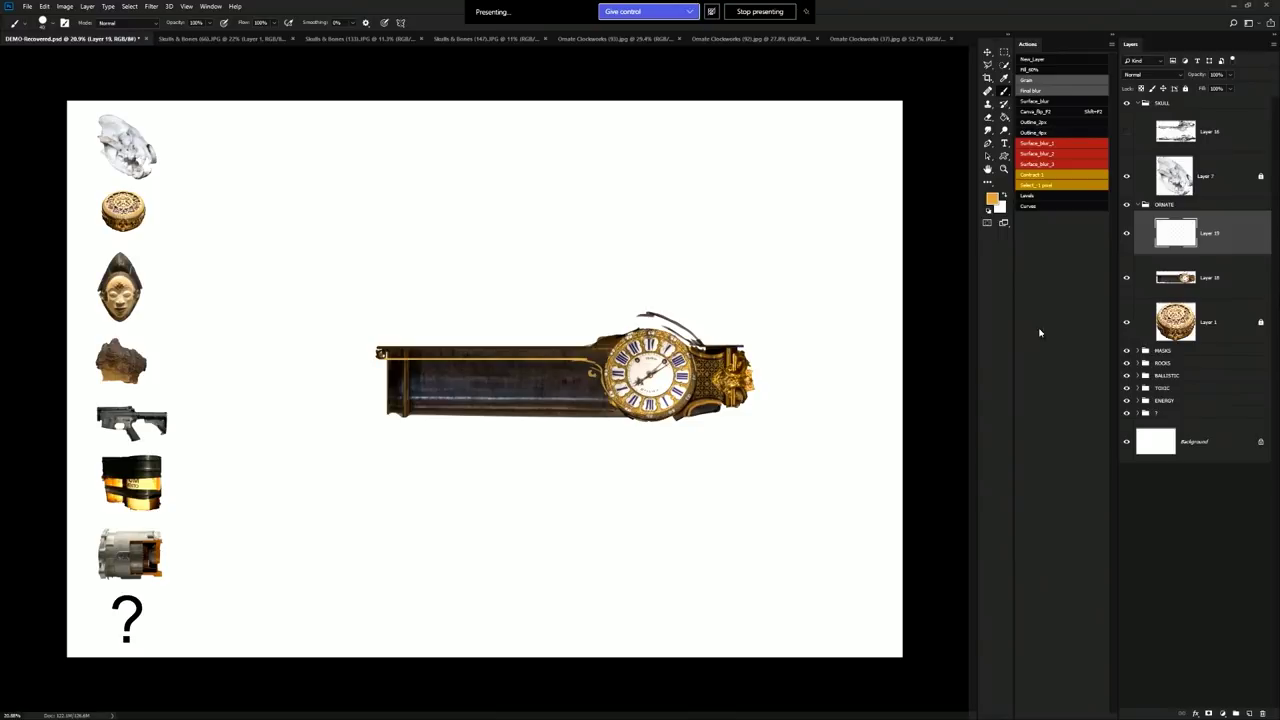
Shrink the gun on Layer 18 further and move it up toward the upper middle of the canvas
{"action": "left_click", "coordinate": [1205, 288]}
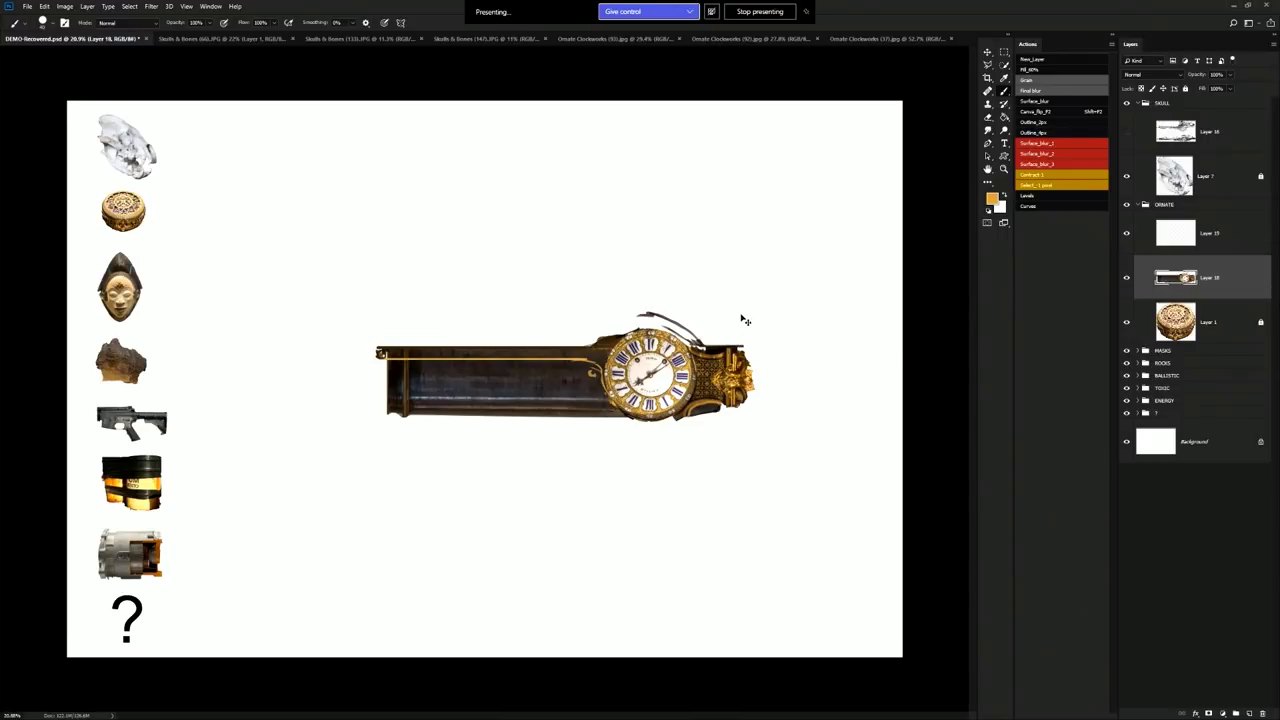
{"action": "key", "text": "ctrl+t"}
{"action": "left_click_drag", "start_coordinate": [748, 310], "coordinate": [723, 321]}
{"action": "left_click_drag", "start_coordinate": [638, 362], "coordinate": [574, 310]}
{"action": "left_click_drag", "start_coordinate": [656, 270], "coordinate": [614, 283]}
{"action": "key", "text": "Return"}
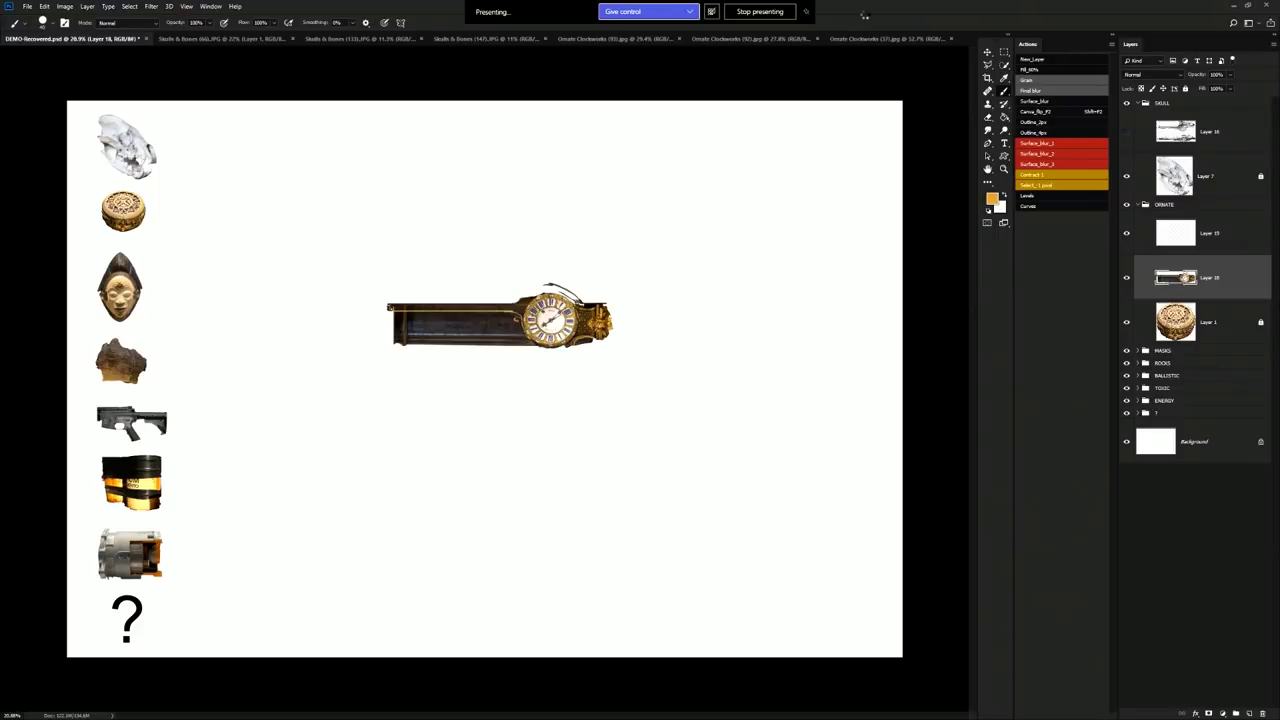
Copy the ornate gold clock case from Ornate Clockworks (77).jpg and paste it into DEMO-Recovered as a new layer
{"action": "key", "text": "m"}
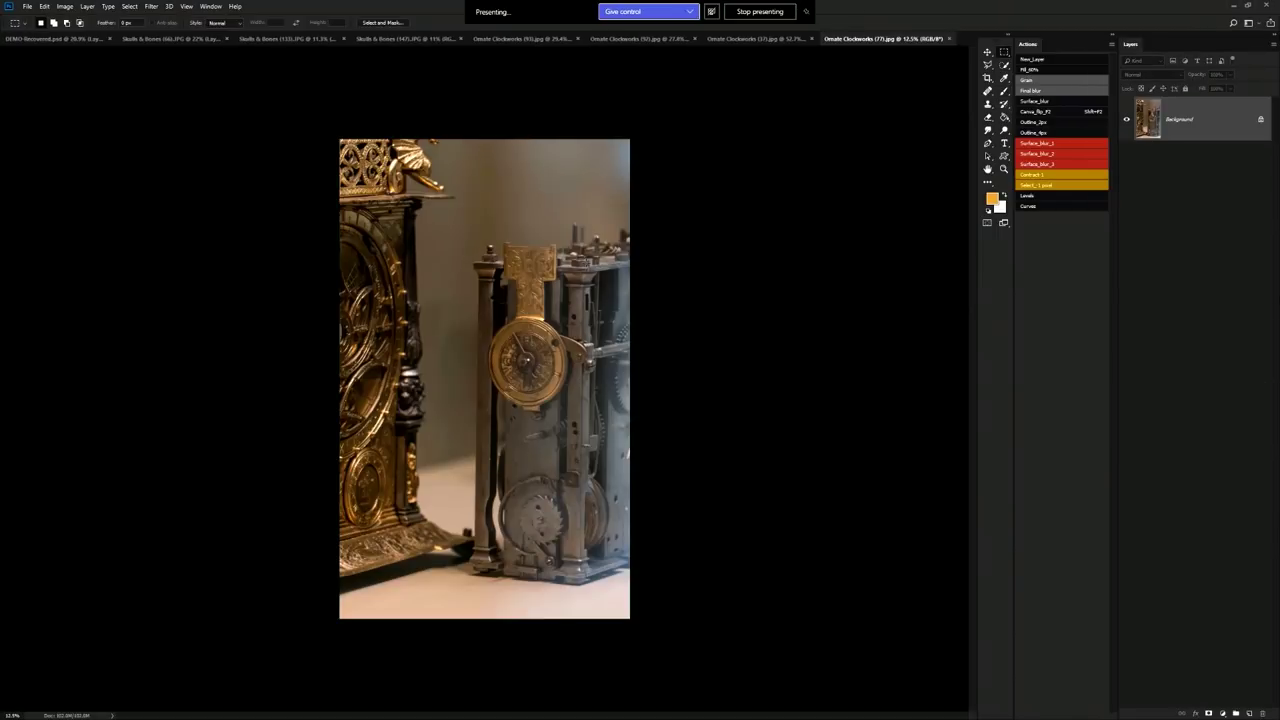
{"action": "left_click_drag", "start_coordinate": [408, 197], "coordinate": [325, 556]}
{"action": "key", "text": "ctrl+c"}
{"action": "left_click", "coordinate": [60, 38]}
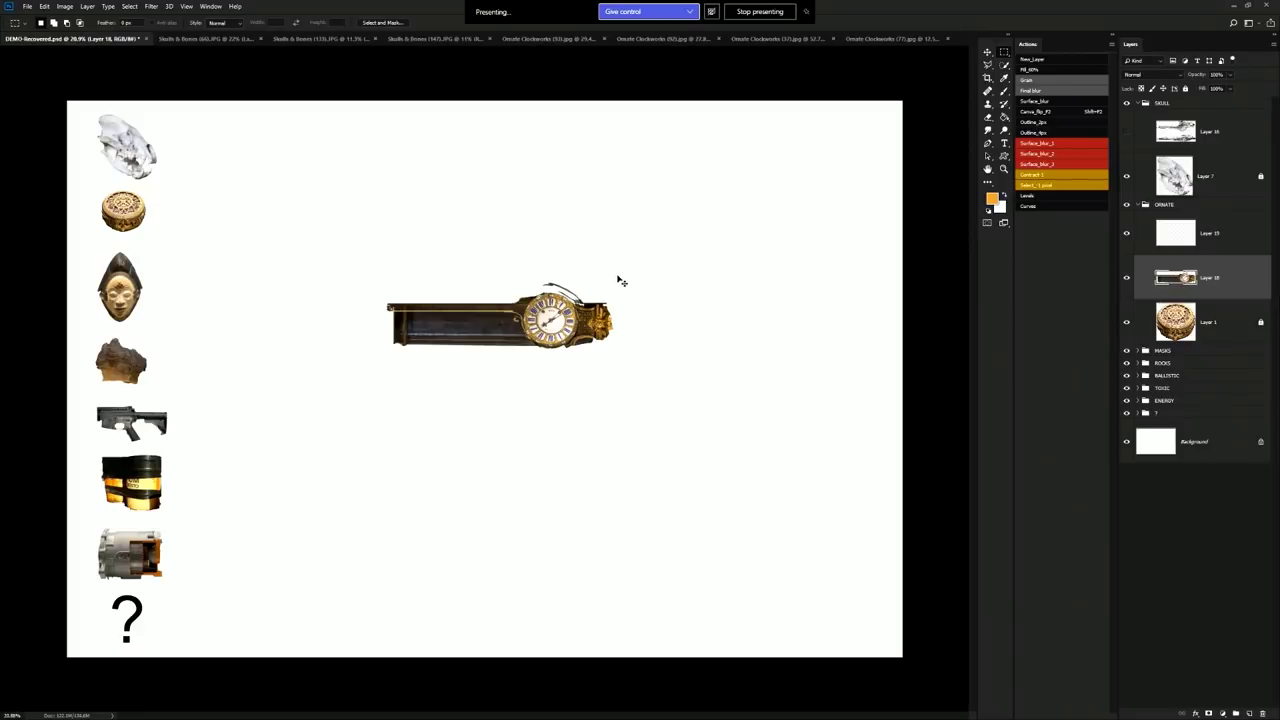
{"action": "key", "text": "ctrl+v"}
Rotate the pasted clock case -90°, scale it down and place it above the gun, and delete the layer
{"action": "key", "text": "ctrl+t"}
{"action": "left_click_drag", "start_coordinate": [689, 302], "coordinate": [374, 263]}
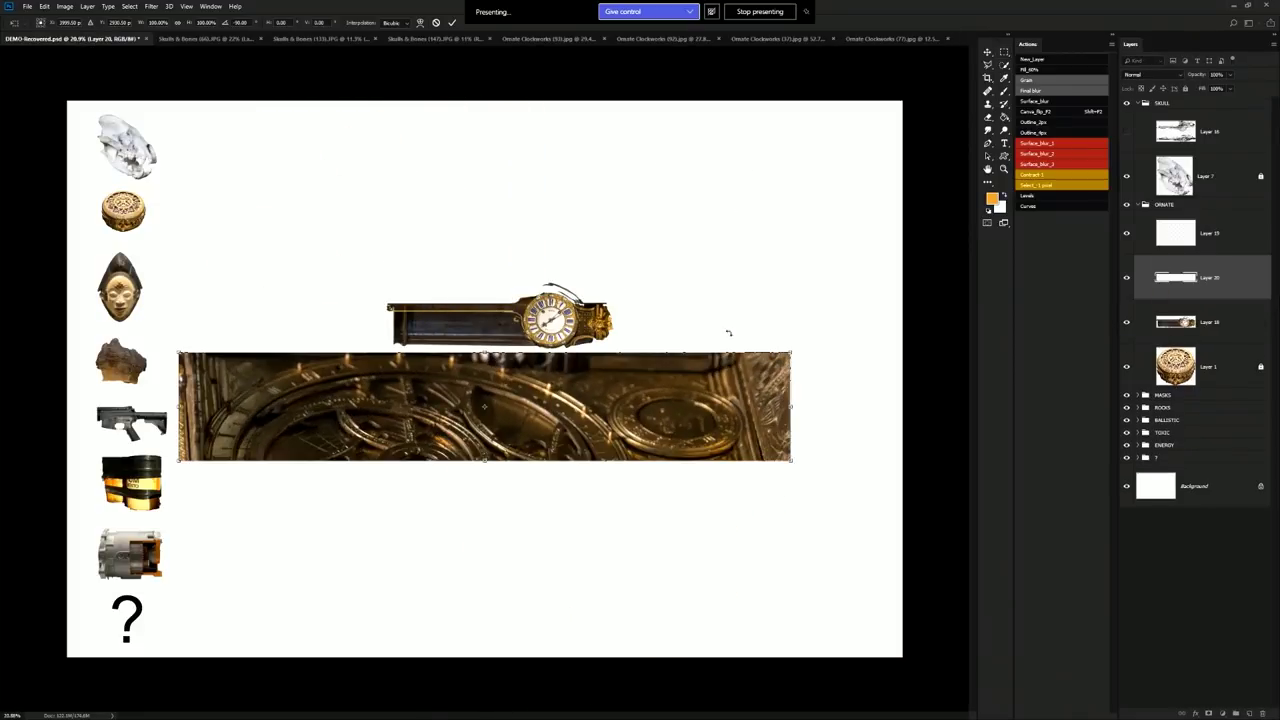
{"action": "left_click_drag", "start_coordinate": [792, 352], "coordinate": [670, 372]}
{"action": "left_click_drag", "start_coordinate": [598, 414], "coordinate": [573, 275]}
{"action": "left_click_drag", "start_coordinate": [644, 232], "coordinate": [749, 220]}
{"action": "key", "text": "Return"}
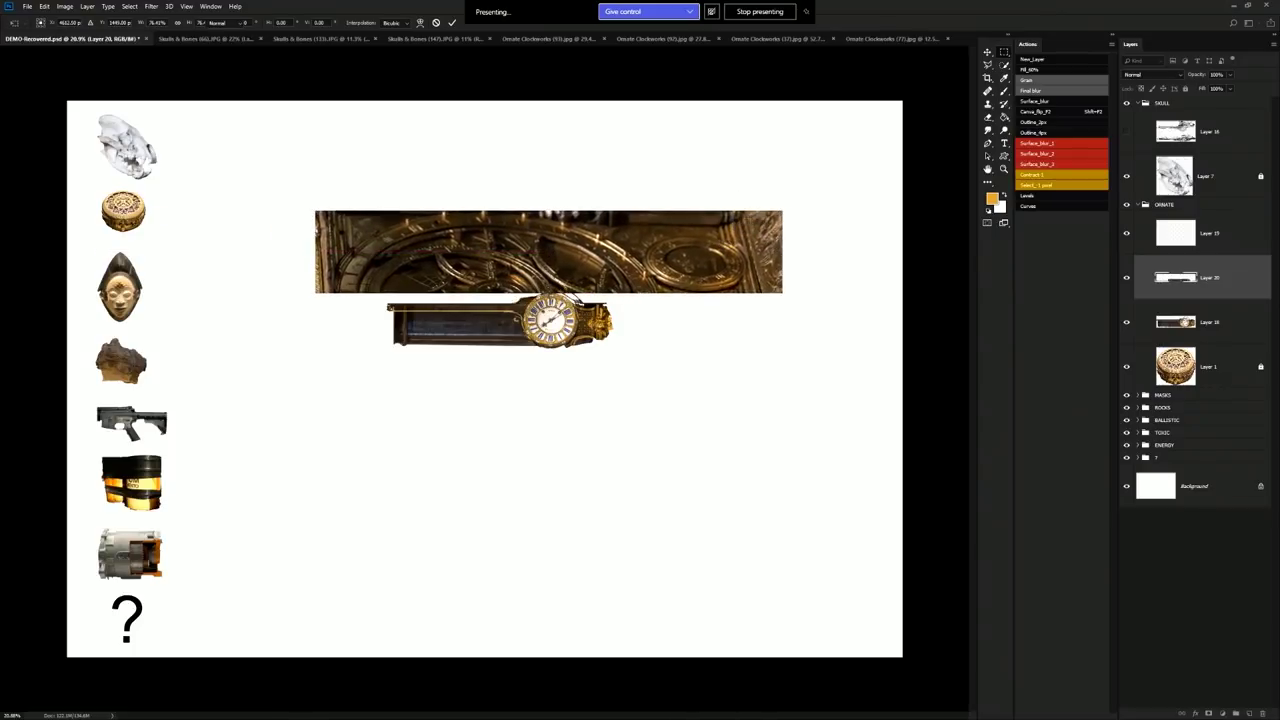
{"action": "key", "text": "Delete"}
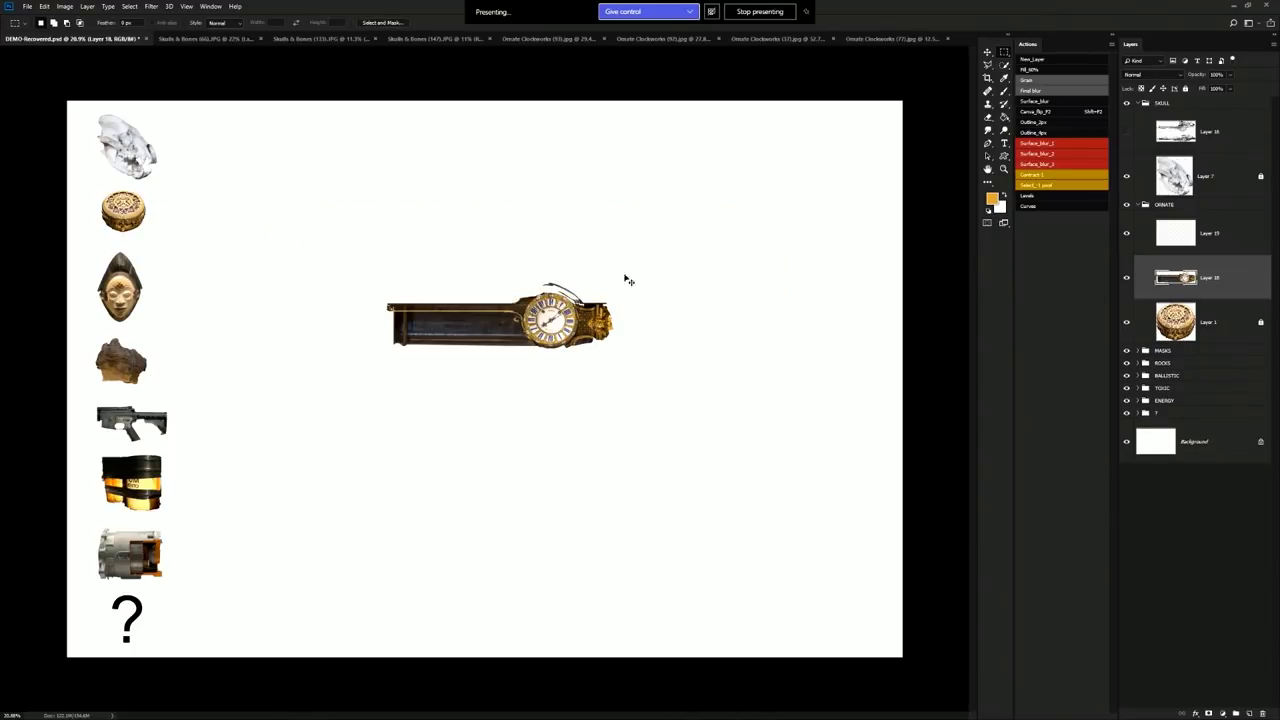
Enlarge the gun on Layer 18 to roughly twice its size and move it to the canvas's upper right
{"action": "key", "text": "ctrl+t"}
{"action": "left_click_drag", "start_coordinate": [615, 281], "coordinate": [725, 252]}
{"action": "left_click_drag", "start_coordinate": [619, 313], "coordinate": [748, 188]}
{"action": "key", "text": "Return"}
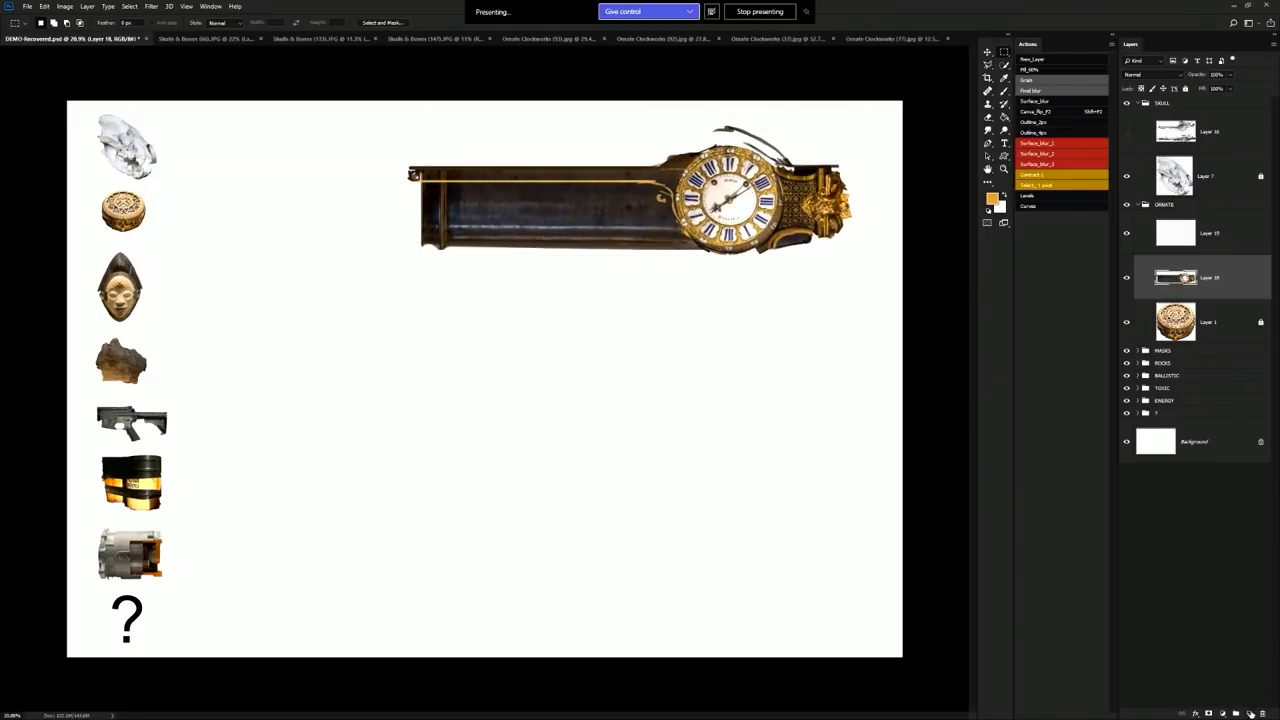
Add a new layer and sketch a small muzzle with two long, slightly diverging barrel lines in black below the clock gun
{"action": "left_click", "coordinate": [1250, 713]}
{"action": "key", "text": "b"}
{"action": "key", "text": "d"}
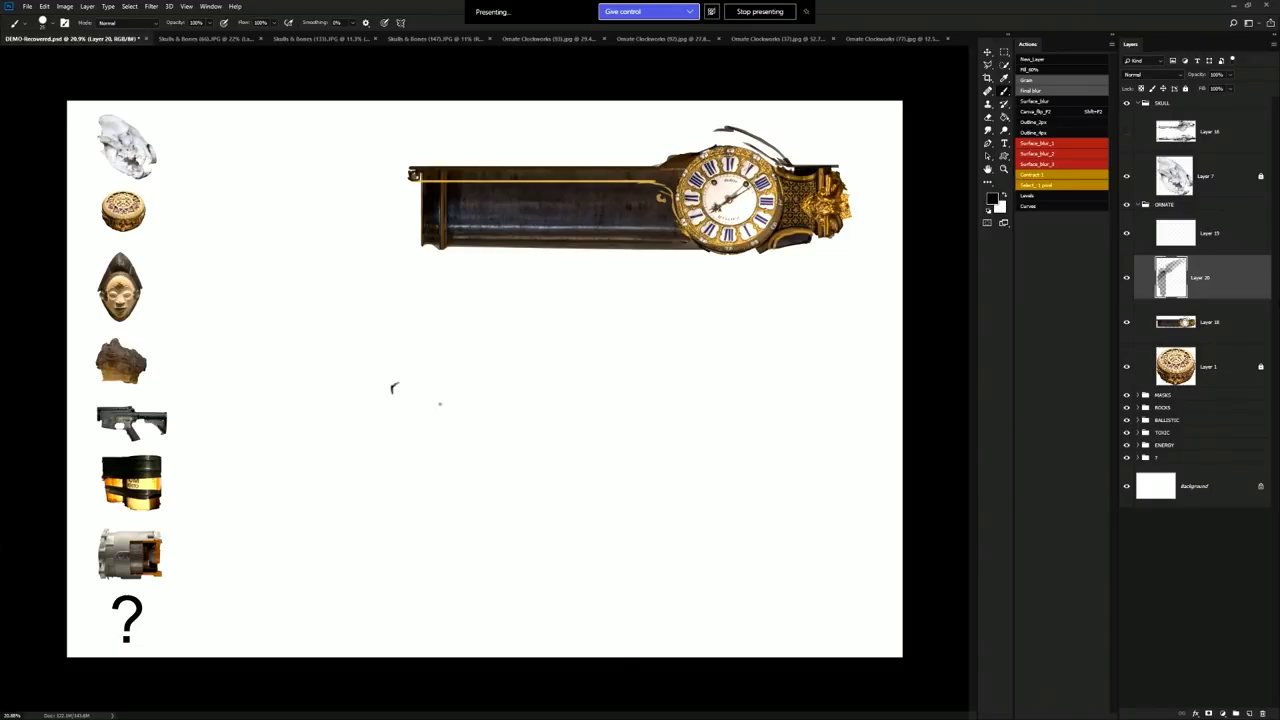
{"action": "left_click_drag", "start_coordinate": [360, 374], "coordinate": [364, 371]}
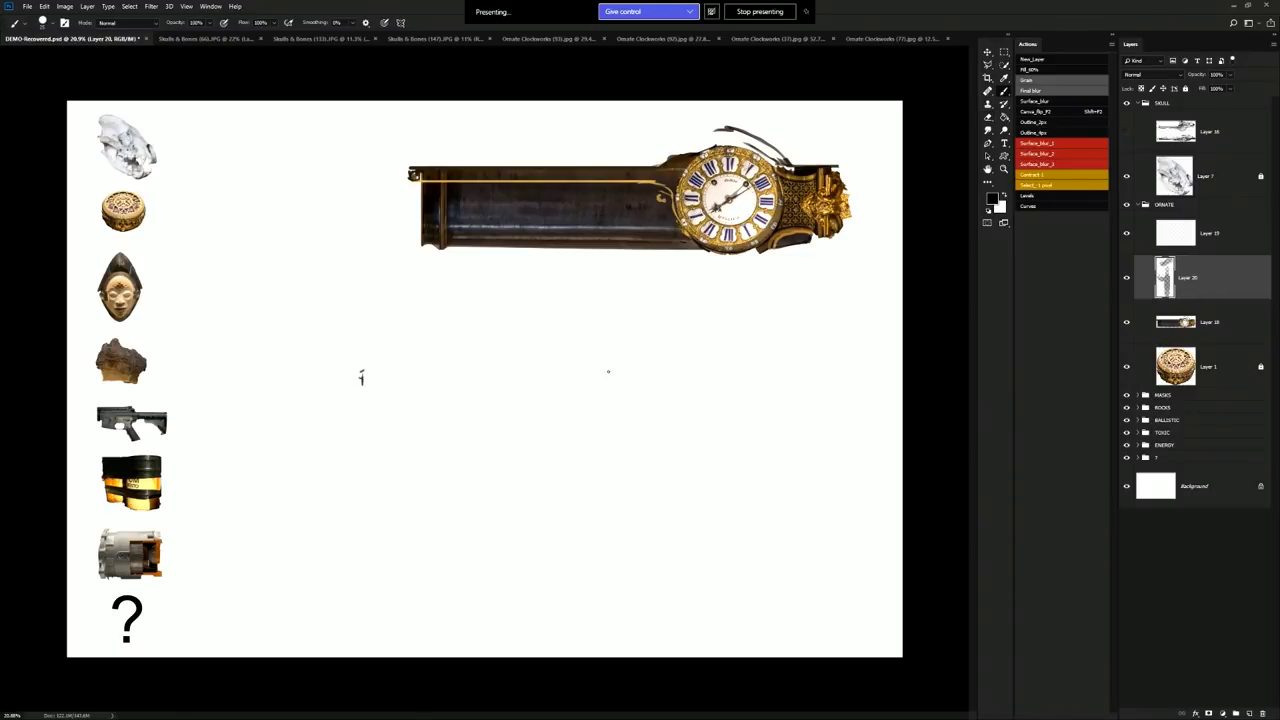
{"action": "left_click", "coordinate": [361, 373], "text": "shift"}
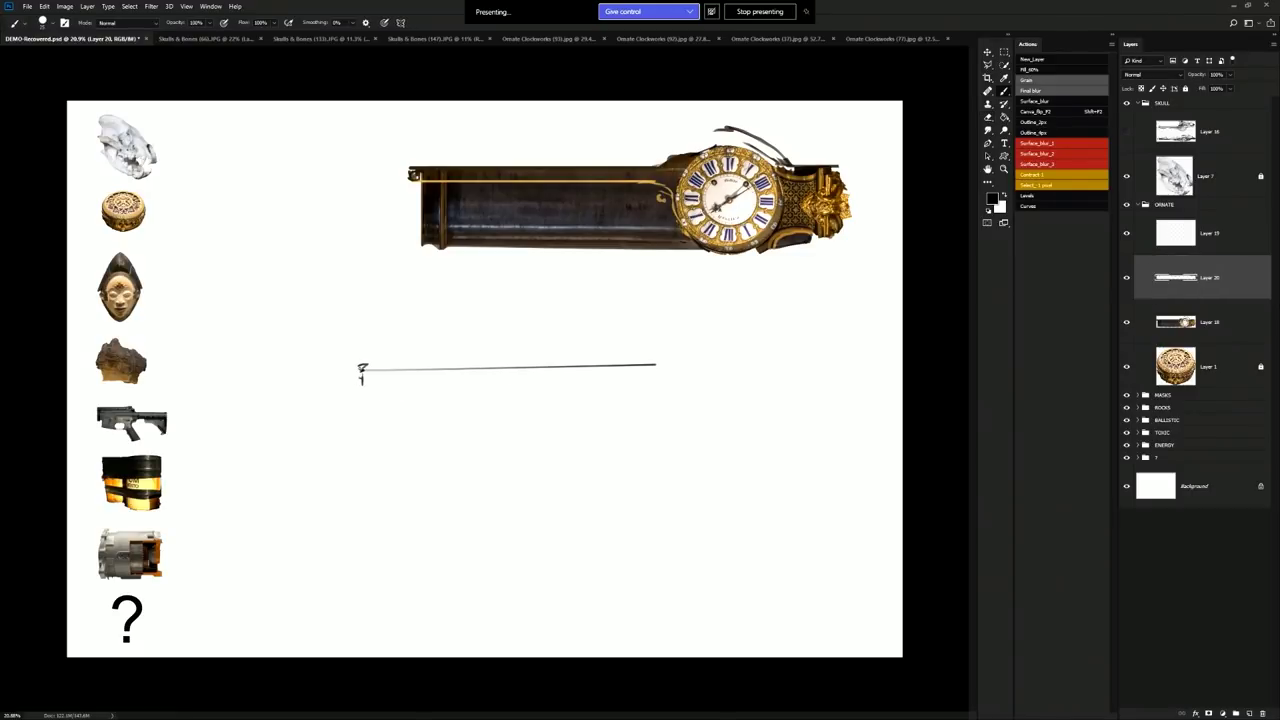
{"action": "left_click_drag", "start_coordinate": [361, 374], "coordinate": [361, 399]}
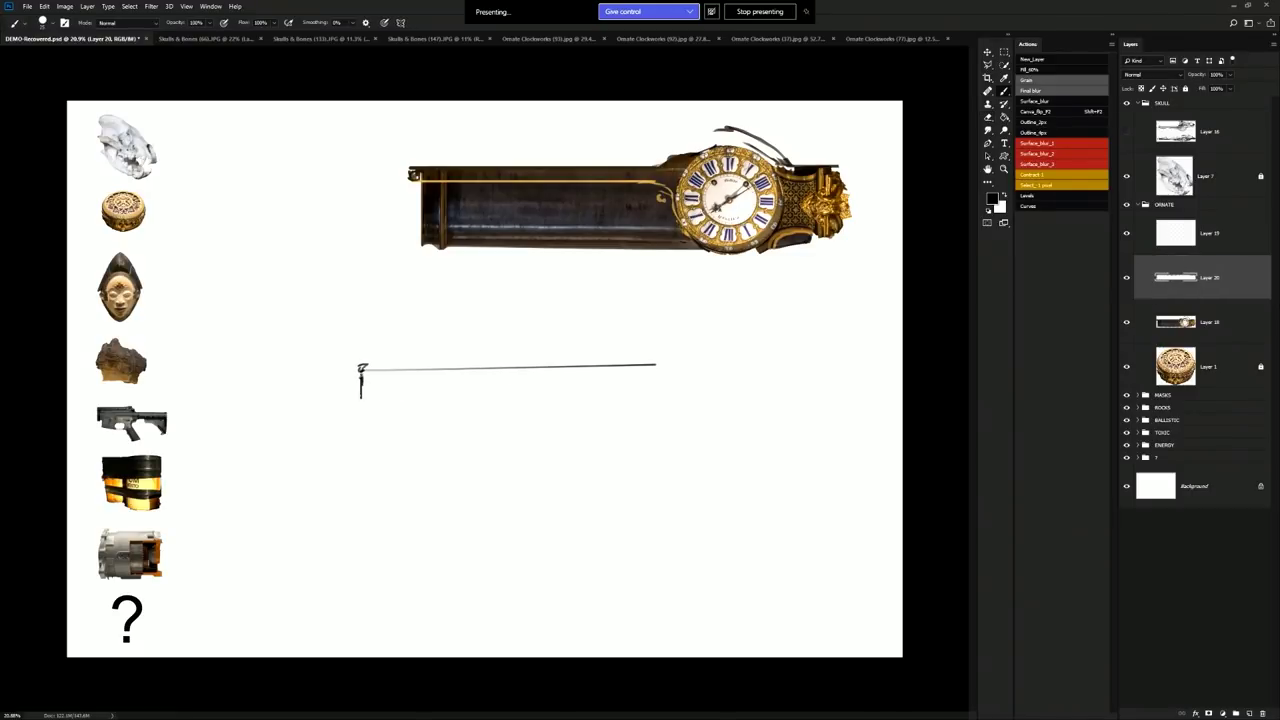
{"action": "left_click", "coordinate": [655, 406], "text": "shift"}
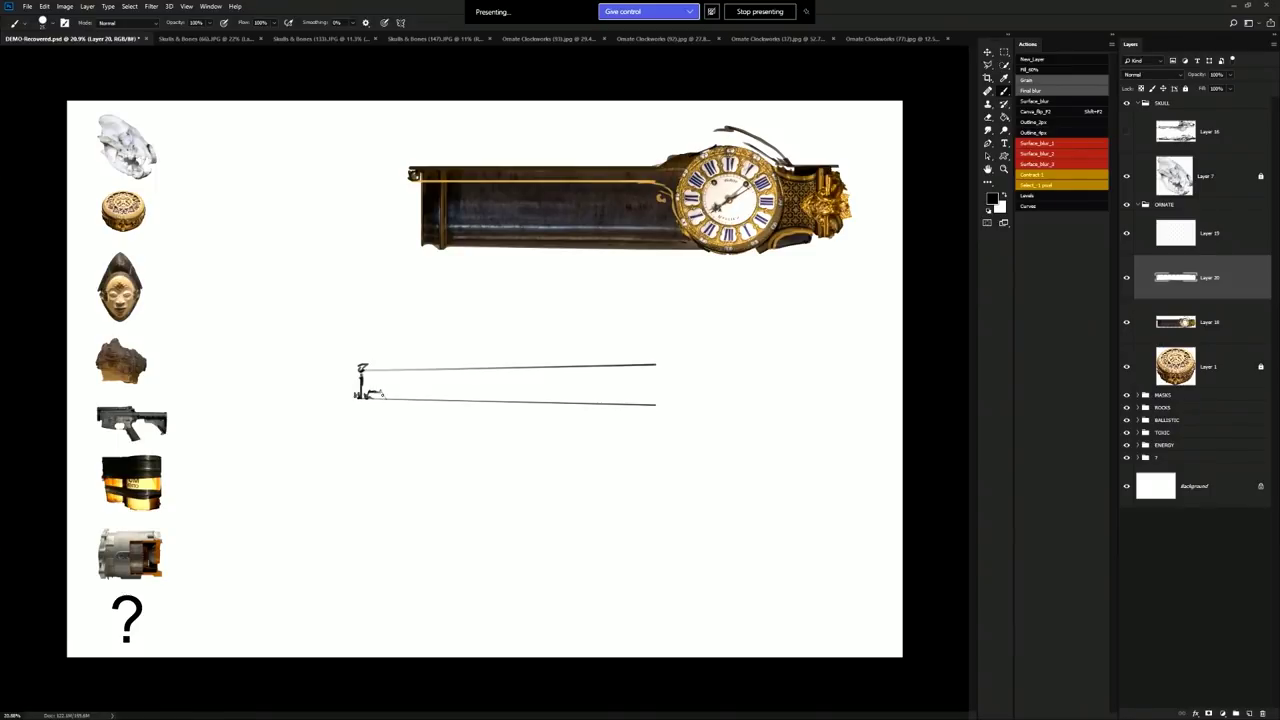
Trim the rear ends of the two barrel lines and sketch a stepped-down black top line behind the barrel
{"action": "key", "text": "e"}
{"action": "mouse_move", "coordinate": [664, 406]}
{"action": "left_mouse_down"}
{"action": "mouse_move", "coordinate": [660, 362]}
{"action": "mouse_move", "coordinate": [636, 379]}
{"action": "mouse_move", "coordinate": [714, 383]}
{"action": "mouse_move", "coordinate": [629, 361]}
{"action": "left_mouse_up"}
{"action": "key", "text": "b"}
{"action": "left_click", "coordinate": [714, 380], "text": "shift"}
{"action": "key", "text": "e"}
{"action": "key", "text": "b"}
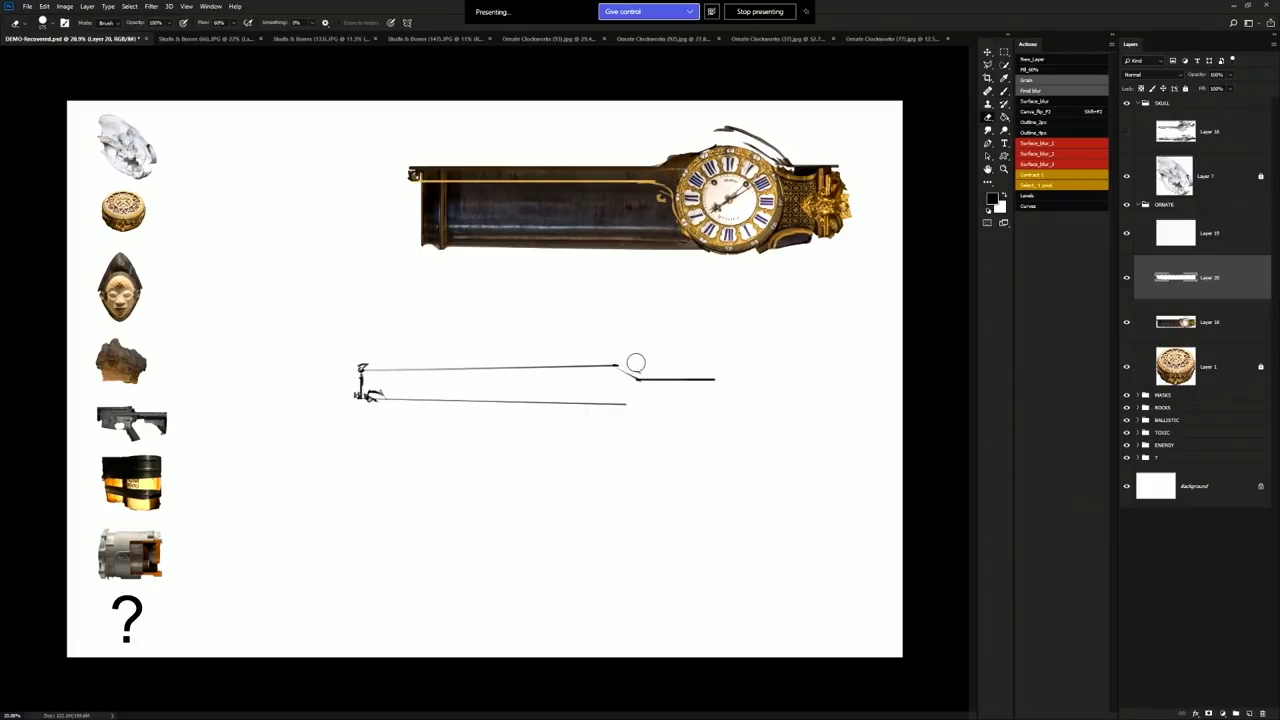
Sketch a small round part at the barrel's upper rear corner and a larger circular mechanism behind the barrel
{"action": "mouse_move", "coordinate": [642, 351]}
{"action": "left_mouse_down"}
{"action": "mouse_move", "coordinate": [628, 360]}
{"action": "mouse_move", "coordinate": [664, 356]}
{"action": "mouse_move", "coordinate": [655, 388]}
{"action": "mouse_move", "coordinate": [661, 372]}
{"action": "mouse_move", "coordinate": [670, 404]}
{"action": "mouse_move", "coordinate": [672, 368]}
{"action": "mouse_move", "coordinate": [674, 405]}
{"action": "left_mouse_up"}
{"action": "key", "text": "e"}
{"action": "key", "text": "b"}
{"action": "key", "text": "ctrl+z"}
{"action": "key", "text": "ctrl+z"}
{"action": "key", "text": "e"}
{"action": "key", "text": "b"}
{"action": "key", "text": "e"}
{"action": "key", "text": "b"}
{"action": "key", "text": "e"}
{"action": "key", "text": "b"}
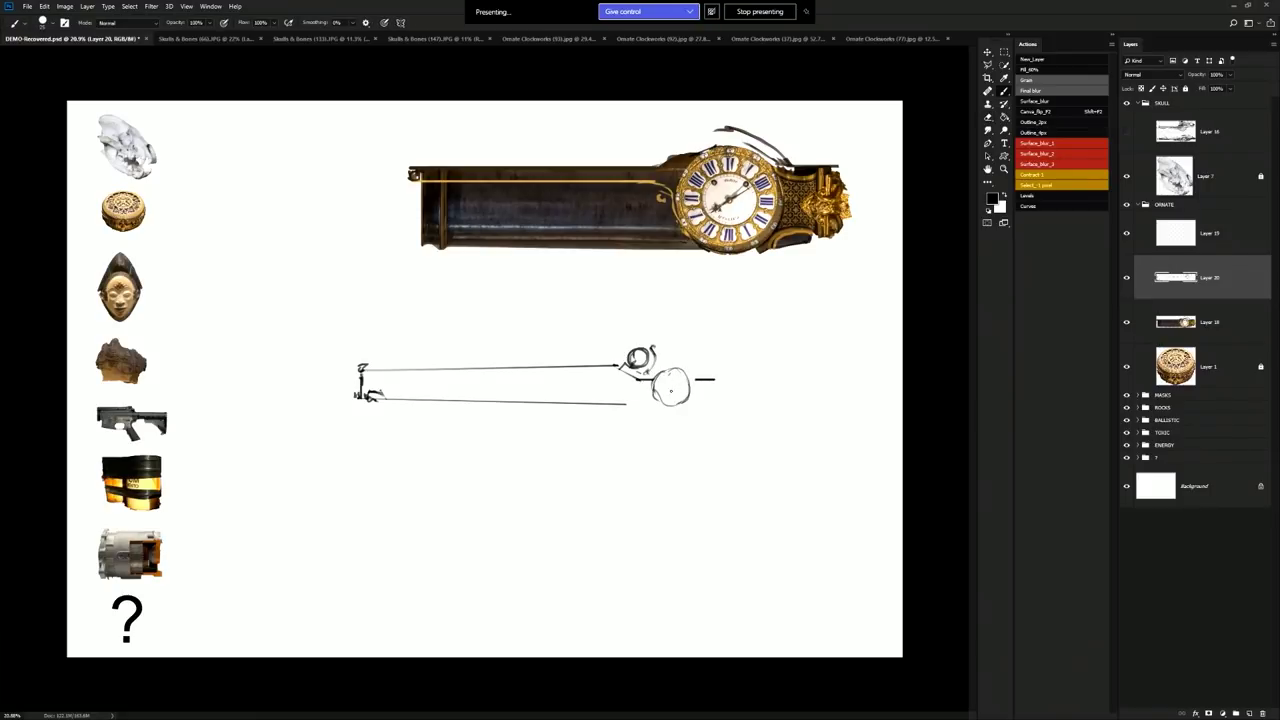
Add two small circles beside the large one and draw a second straight line along the barrel's underside
{"action": "mouse_move", "coordinate": [666, 354]}
{"action": "left_mouse_down"}
{"action": "mouse_move", "coordinate": [658, 366]}
{"action": "mouse_move", "coordinate": [703, 367]}
{"action": "mouse_move", "coordinate": [701, 380]}
{"action": "left_mouse_up"}
{"action": "key", "text": "e"}
{"action": "key", "text": "b"}
{"action": "left_click_drag", "start_coordinate": [628, 407], "coordinate": [372, 397]}
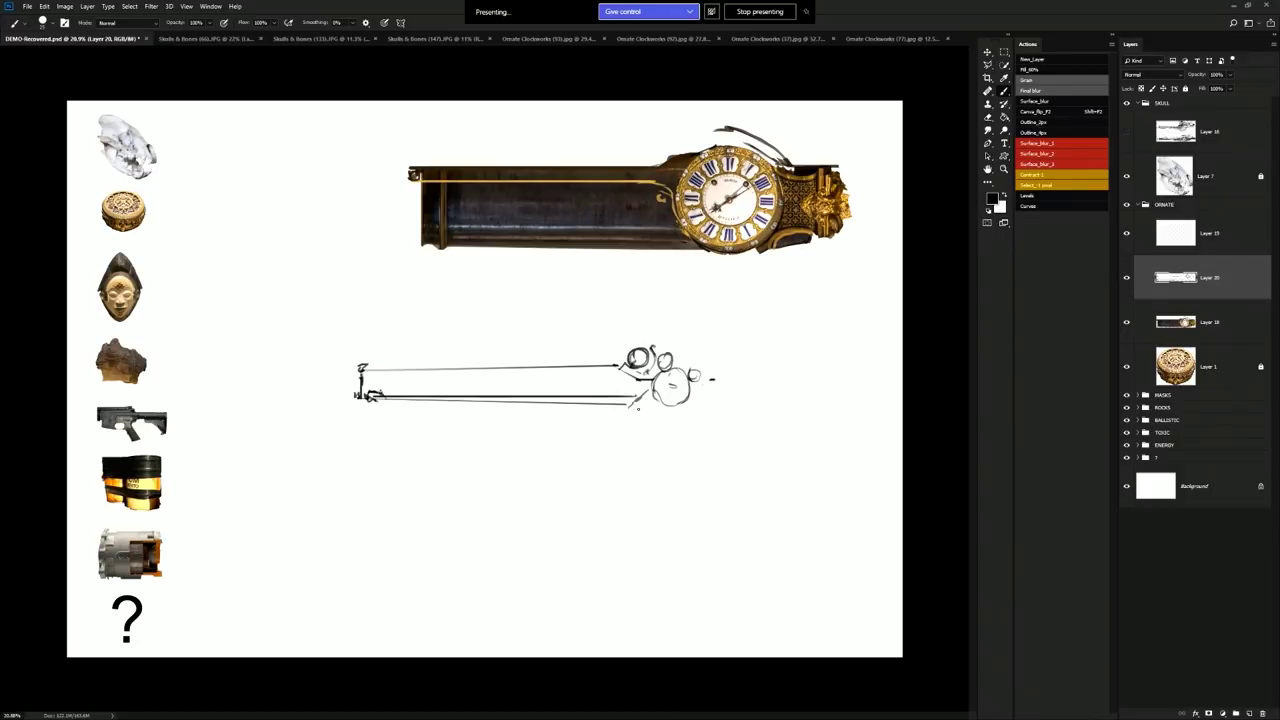
Sketch a short tapering stock behind the circular mechanism and a flat rail above the small round part
{"action": "mouse_move", "coordinate": [693, 403]}
{"action": "left_mouse_down"}
{"action": "mouse_move", "coordinate": [761, 389]}
{"action": "mouse_move", "coordinate": [698, 403]}
{"action": "mouse_move", "coordinate": [757, 401]}
{"action": "mouse_move", "coordinate": [709, 376]}
{"action": "left_mouse_up"}
{"action": "key", "text": "e"}
{"action": "key", "text": "b"}
{"action": "key", "text": "e"}
{"action": "key", "text": "b"}
{"action": "mouse_move", "coordinate": [624, 348]}
{"action": "left_mouse_down"}
{"action": "mouse_move", "coordinate": [621, 338]}
{"action": "mouse_move", "coordinate": [670, 336]}
{"action": "mouse_move", "coordinate": [616, 338]}
{"action": "left_mouse_up"}
{"action": "key", "text": "e"}
{"action": "key", "text": "b"}
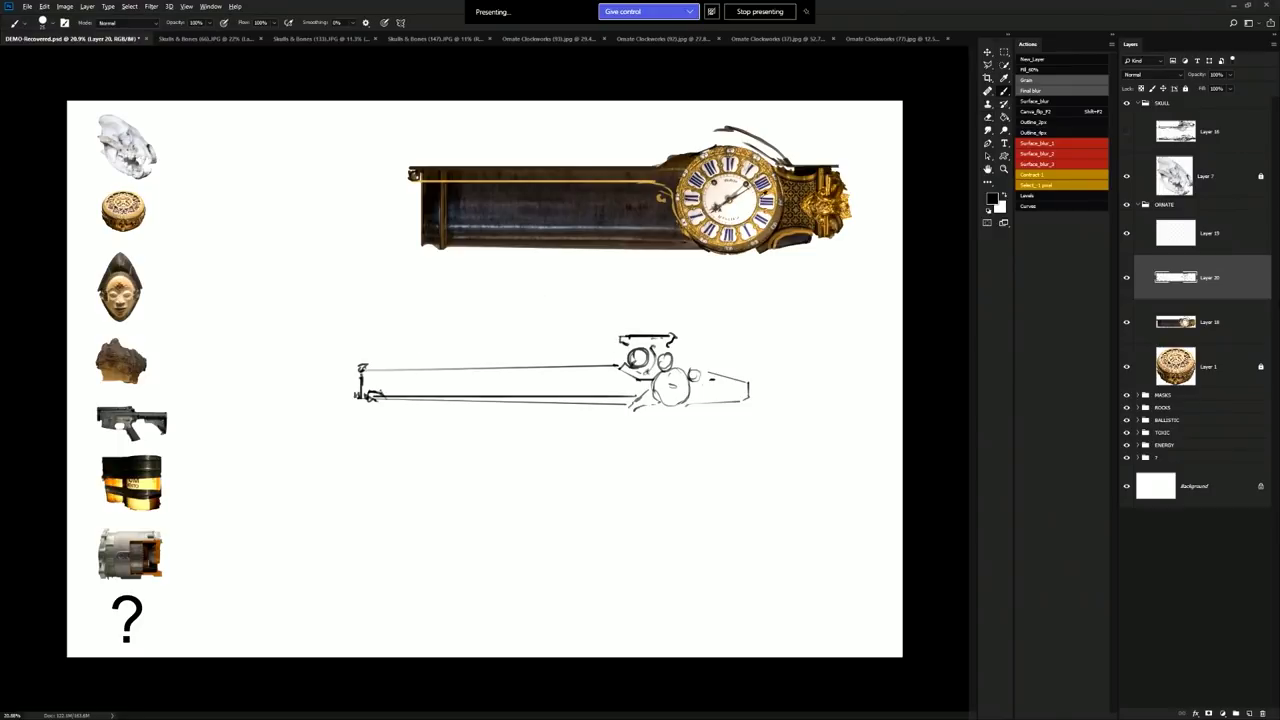
Add a layer beneath the sketch, fill the barrel with golden brown sampled from the clock, and erase the paint beyond the muzzle
{"action": "left_click", "coordinate": [776, 206], "text": "alt"}
{"action": "left_click", "coordinate": [1220, 326]}
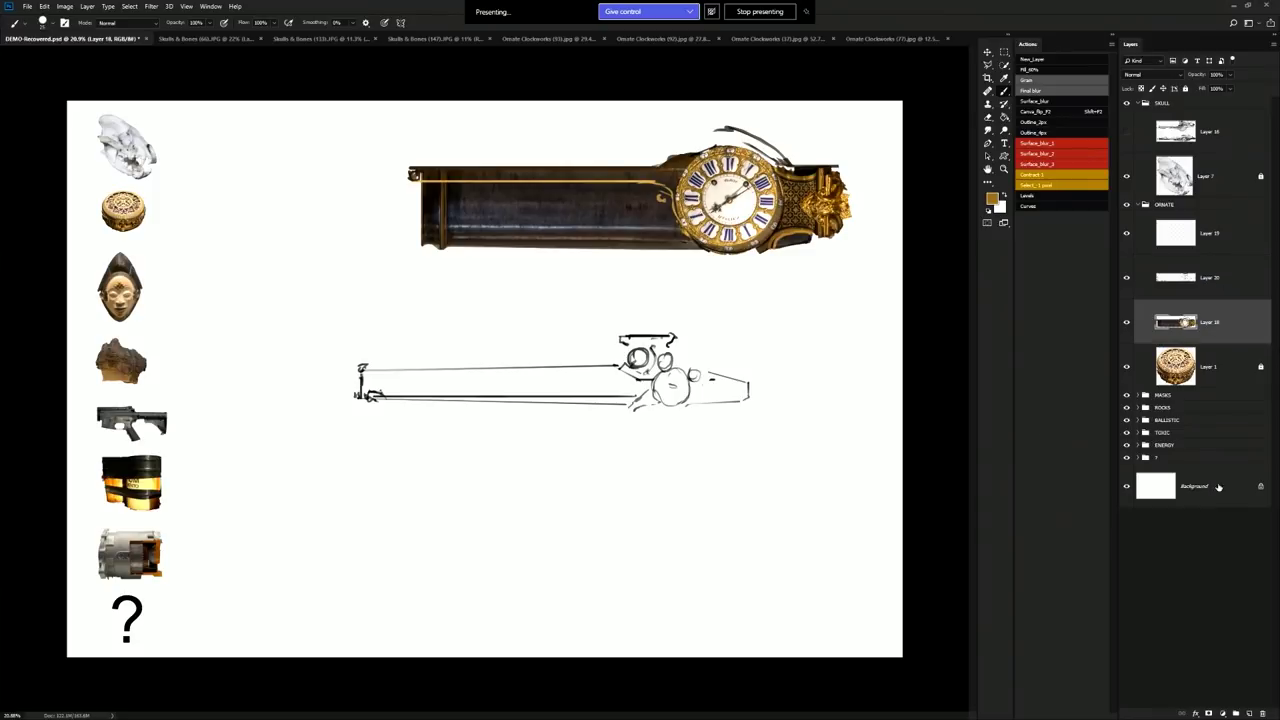
{"action": "left_click", "coordinate": [1249, 713]}
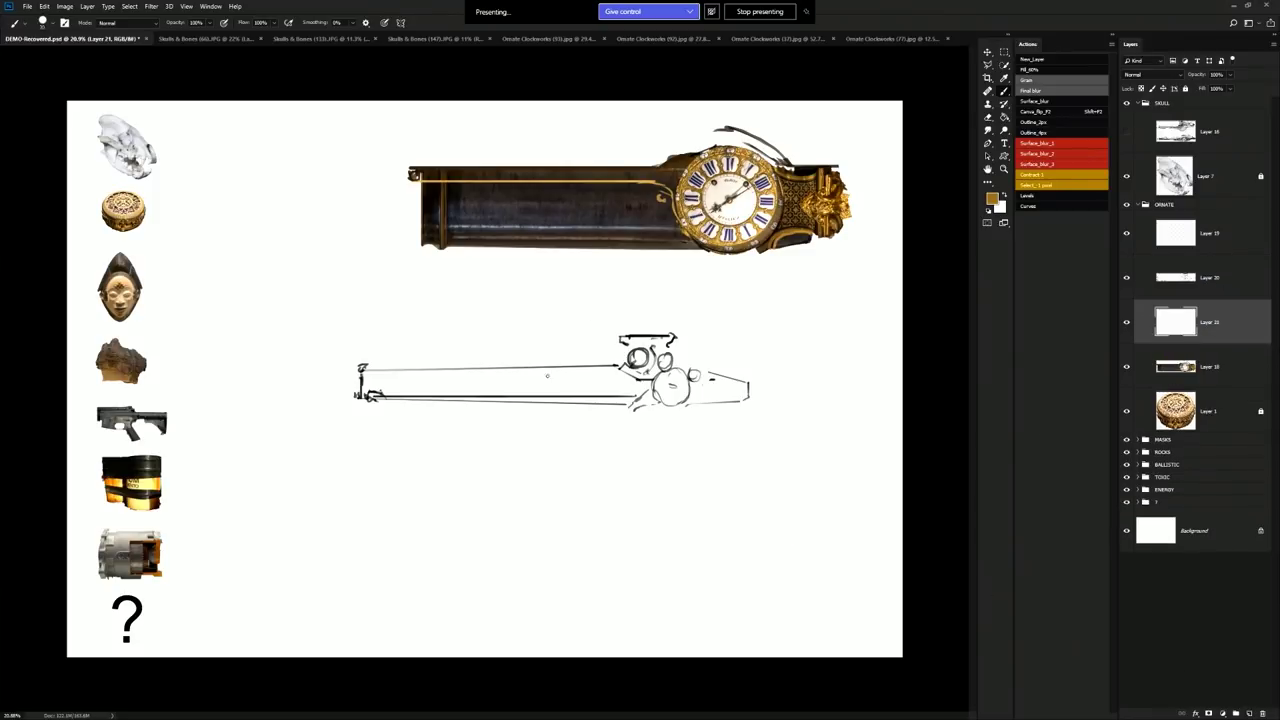
{"action": "key", "text": "bracketright"}
{"action": "key", "text": "bracketright"}
{"action": "key", "text": "bracketright"}
{"action": "key", "text": "bracketright"}
{"action": "key", "text": "bracketright"}
{"action": "left_click_drag", "start_coordinate": [540, 380], "coordinate": [452, 377]}
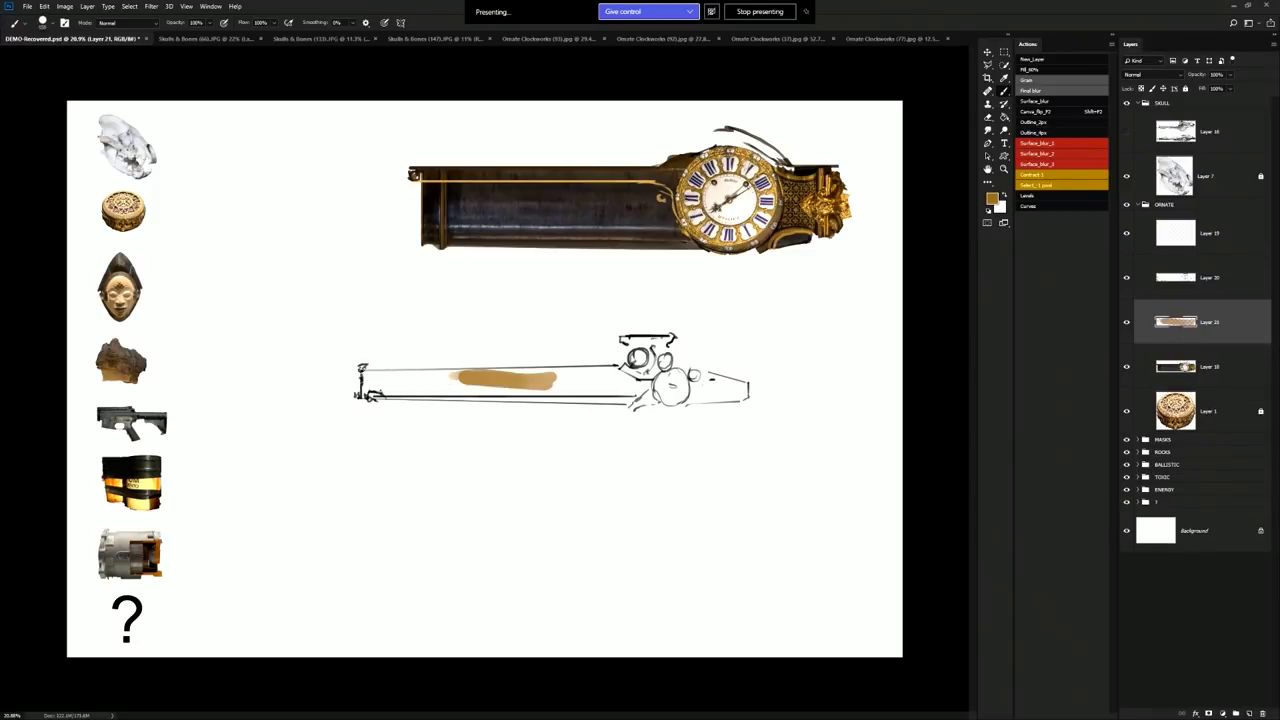
{"action": "left_click_drag", "start_coordinate": [359, 377], "coordinate": [444, 376]}
{"action": "mouse_move", "coordinate": [596, 377]}
{"action": "left_mouse_down"}
{"action": "mouse_move", "coordinate": [635, 387]}
{"action": "mouse_move", "coordinate": [362, 394]}
{"action": "mouse_move", "coordinate": [632, 402]}
{"action": "left_mouse_up"}
{"action": "key", "text": "e"}
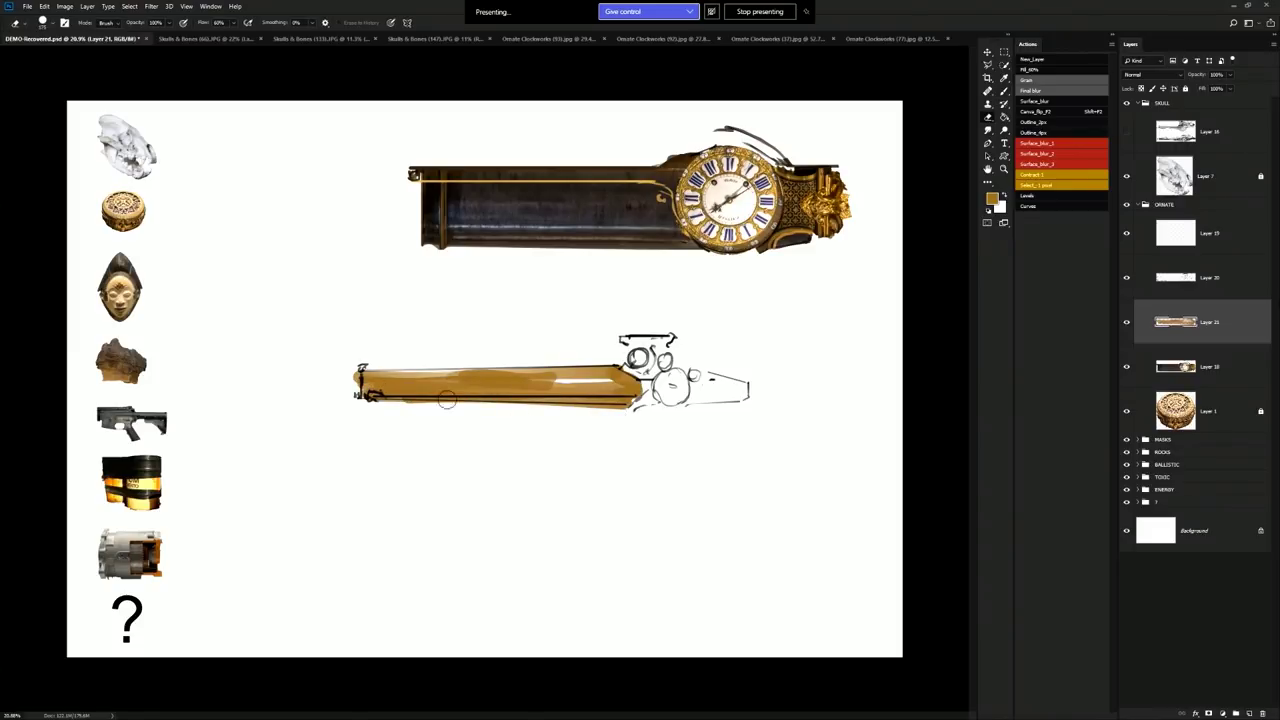
{"action": "left_click_drag", "start_coordinate": [348, 377], "coordinate": [352, 394]}
{"action": "key", "text": "b"}
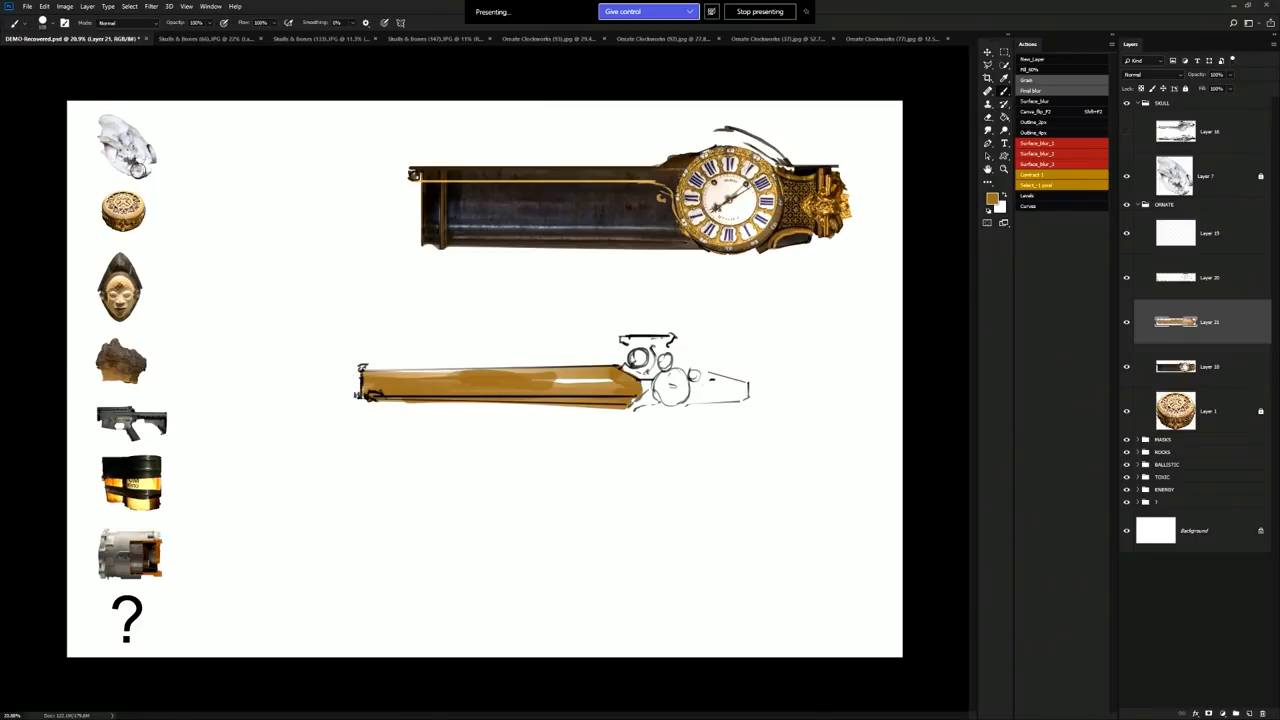
Blend lighter gold tones sampled from the barrel along its length
{"action": "left_click", "coordinate": [567, 374], "text": "alt"}
{"action": "left_click_drag", "start_coordinate": [545, 382], "coordinate": [615, 376]}
{"action": "left_click", "coordinate": [599, 375], "text": "alt"}
{"action": "mouse_move", "coordinate": [376, 377]}
{"action": "left_mouse_down"}
{"action": "mouse_move", "coordinate": [504, 294]}
{"action": "mouse_move", "coordinate": [522, 378]}
{"action": "left_mouse_up"}
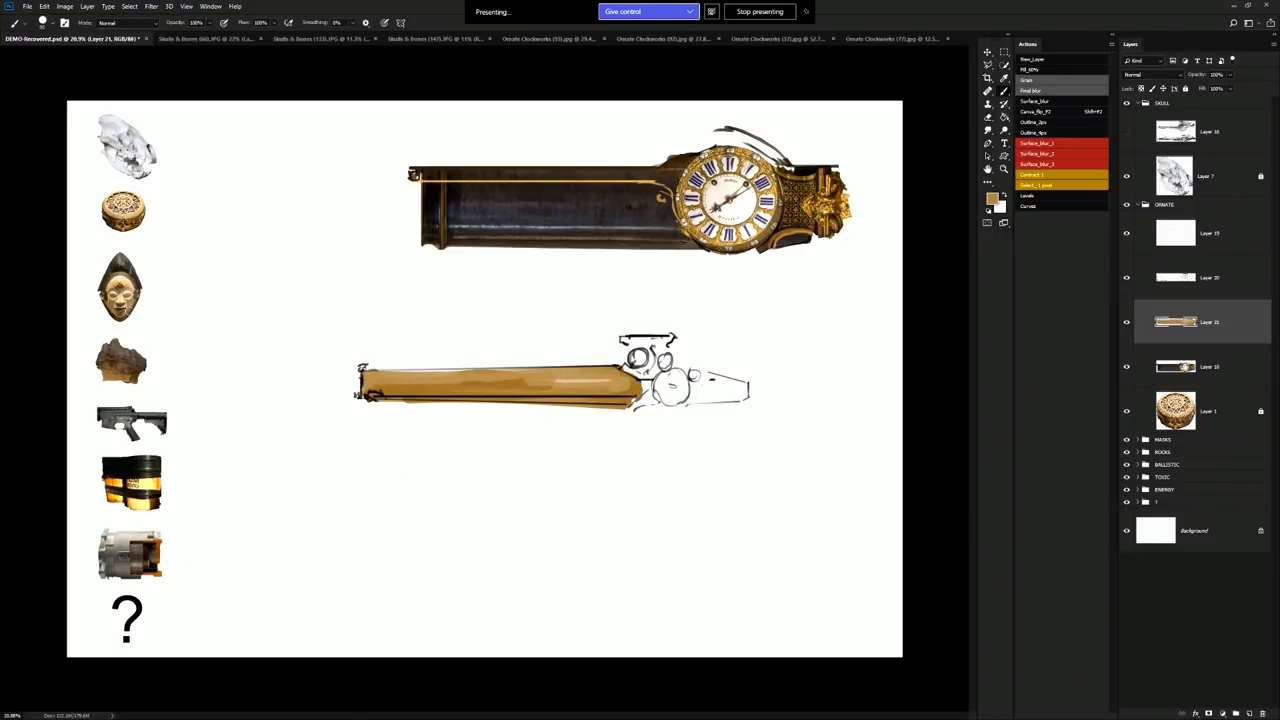
Draw dark brown edge lines along the barrel and block in the mechanism and the rail above it in dark tones
{"action": "left_click", "coordinate": [642, 377], "text": "alt"}
{"action": "left_click", "coordinate": [641, 375], "text": "alt"}
{"action": "mouse_move", "coordinate": [607, 371]}
{"action": "left_mouse_down"}
{"action": "mouse_move", "coordinate": [627, 391]}
{"action": "mouse_move", "coordinate": [367, 374]}
{"action": "left_mouse_up"}
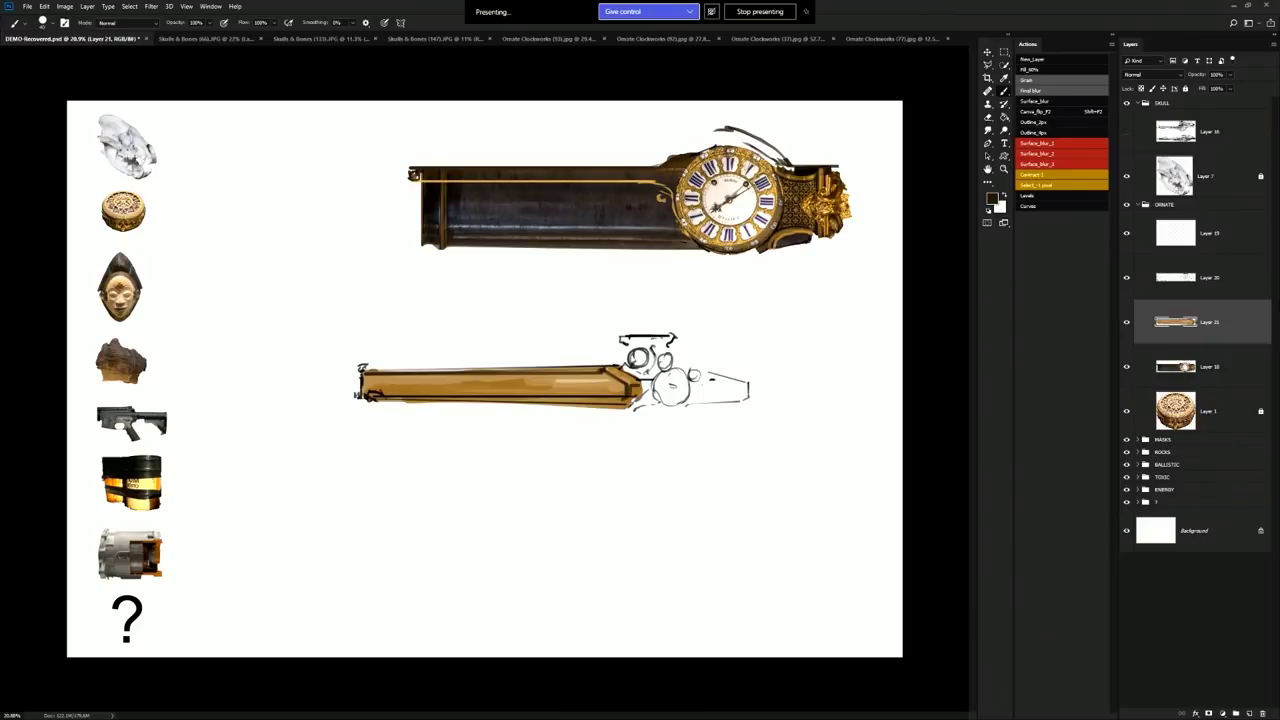
{"action": "mouse_move", "coordinate": [642, 364]}
{"action": "left_mouse_down"}
{"action": "mouse_move", "coordinate": [638, 354]}
{"action": "mouse_move", "coordinate": [678, 396]}
{"action": "mouse_move", "coordinate": [664, 386]}
{"action": "mouse_move", "coordinate": [680, 380]}
{"action": "mouse_move", "coordinate": [640, 372]}
{"action": "mouse_move", "coordinate": [649, 342]}
{"action": "mouse_move", "coordinate": [628, 340]}
{"action": "mouse_move", "coordinate": [668, 340]}
{"action": "mouse_move", "coordinate": [648, 346]}
{"action": "mouse_move", "coordinate": [662, 362]}
{"action": "mouse_move", "coordinate": [648, 390]}
{"action": "left_mouse_up"}
{"action": "left_click", "coordinate": [614, 387], "text": "alt"}
Paint the stock in pale gold sampled from the clock's ornament and deepen the round mechanism with near-black
{"action": "left_click", "coordinate": [828, 208], "text": "alt"}
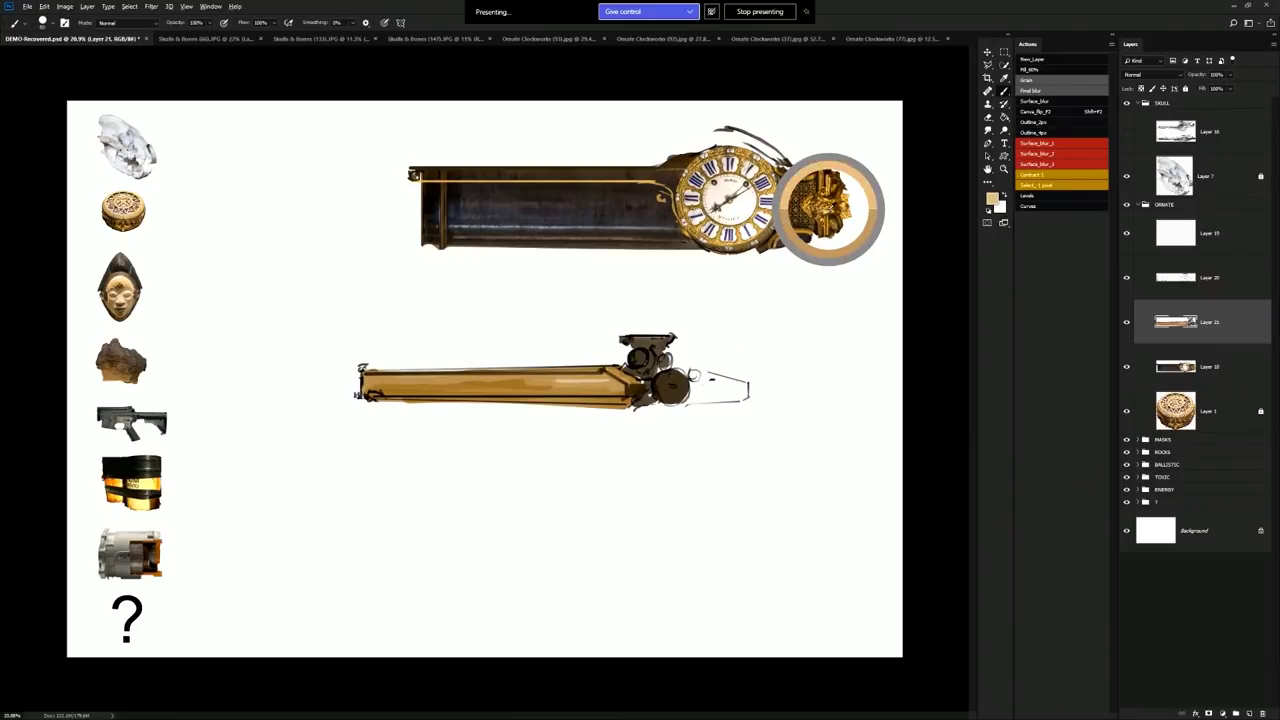
{"action": "mouse_move", "coordinate": [686, 402]}
{"action": "left_mouse_down"}
{"action": "mouse_move", "coordinate": [744, 393]}
{"action": "mouse_move", "coordinate": [708, 376]}
{"action": "mouse_move", "coordinate": [703, 398]}
{"action": "mouse_move", "coordinate": [737, 390]}
{"action": "mouse_move", "coordinate": [694, 377]}
{"action": "left_mouse_up"}
{"action": "left_click", "coordinate": [673, 387], "text": "alt"}
{"action": "left_click", "coordinate": [915, 370], "text": "alt"}
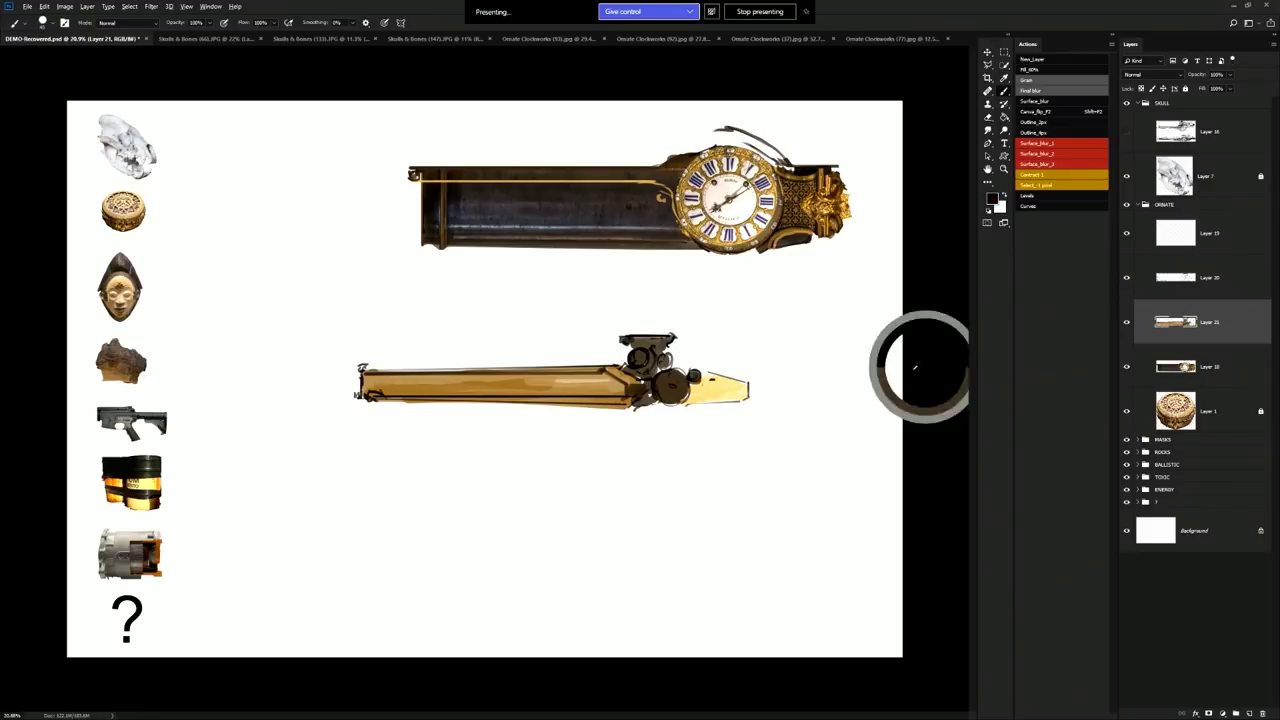
{"action": "left_click_drag", "start_coordinate": [672, 400], "coordinate": [680, 386]}
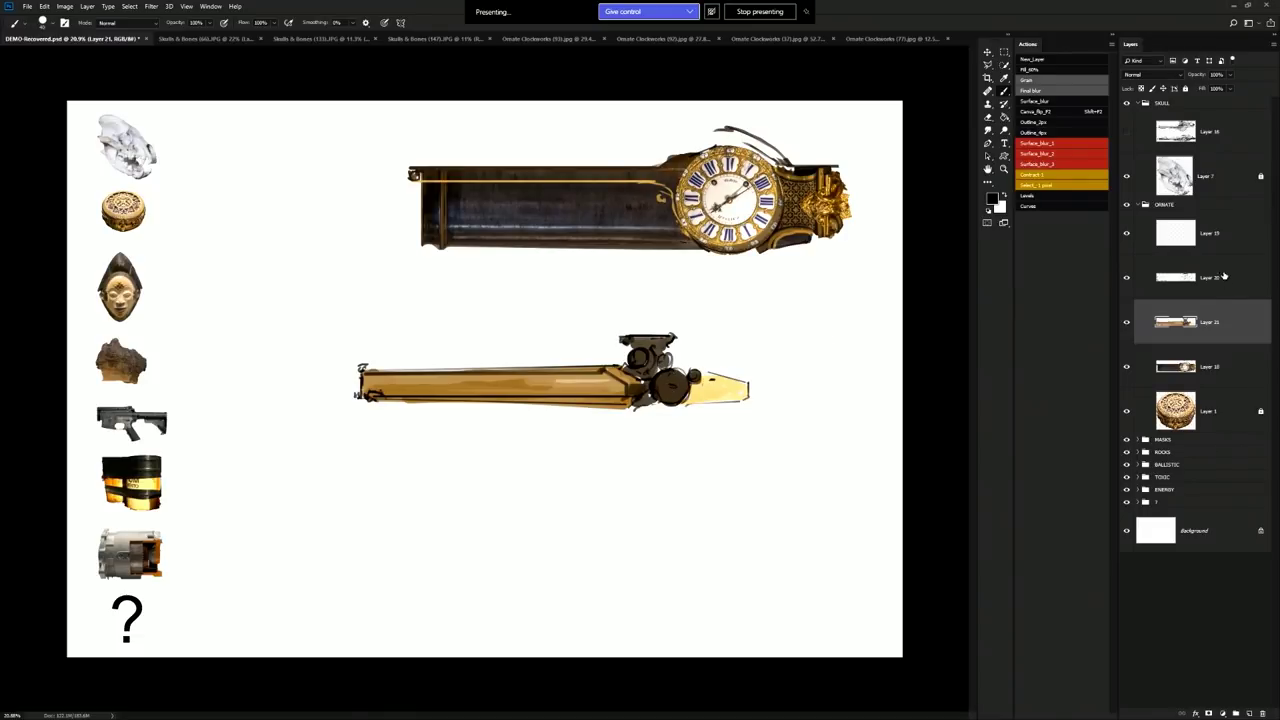
Merge Layer 20 and Layer 21, and remove the rail and the round part that project above the barrel
{"action": "left_click", "coordinate": [1218, 368]}
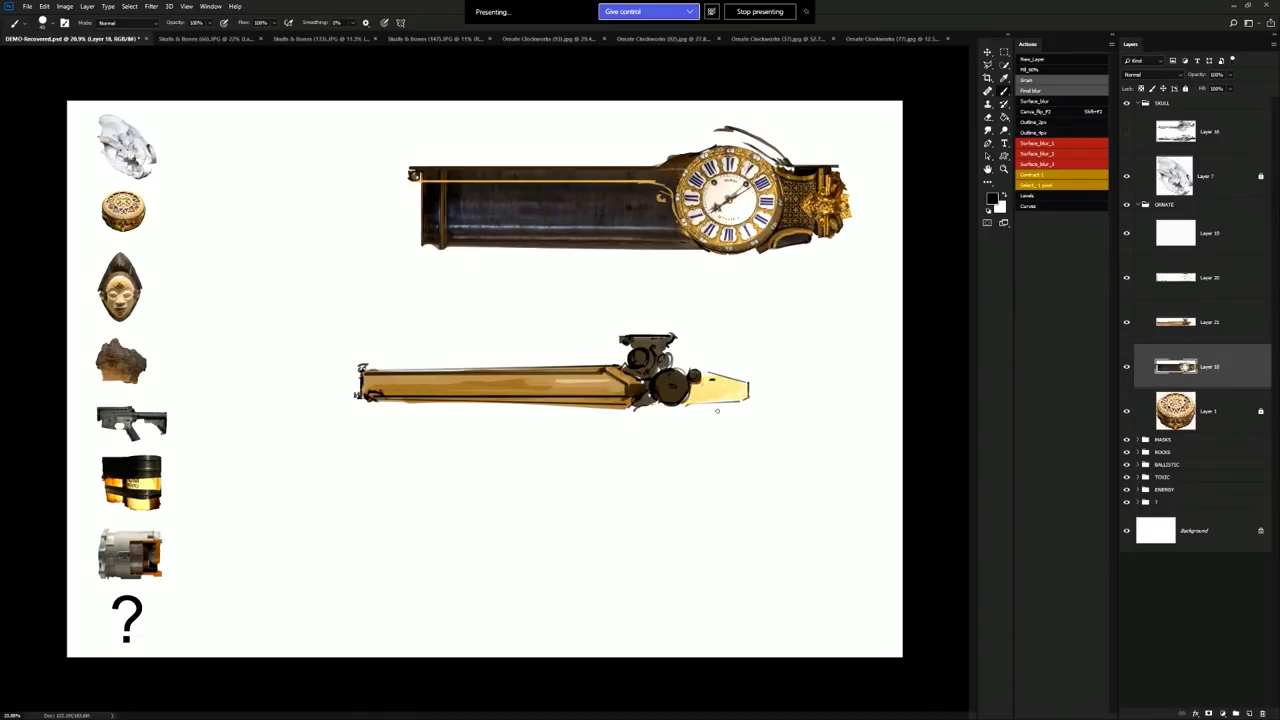
{"action": "left_click", "coordinate": [1230, 322]}
{"action": "key", "text": "m"}
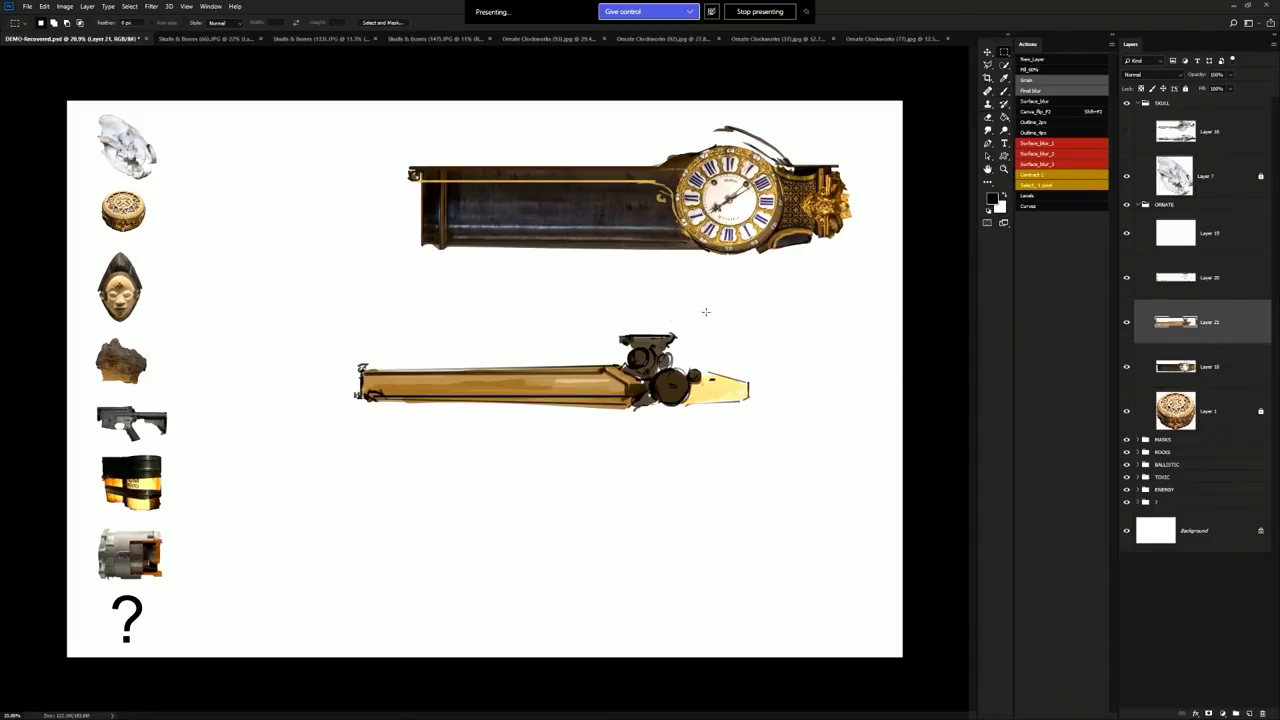
{"action": "left_click_drag", "start_coordinate": [716, 309], "coordinate": [598, 357]}
{"action": "left_click", "coordinate": [1234, 282], "text": "shift"}
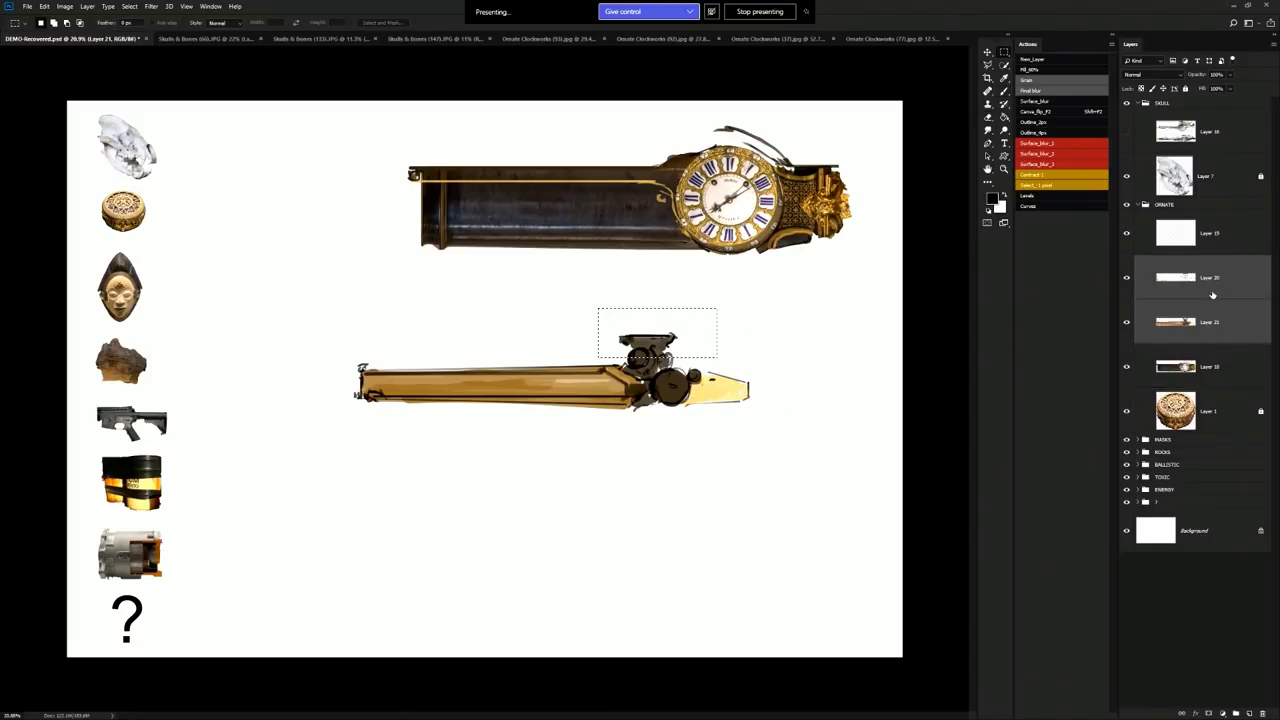
{"action": "key", "text": "ctrl+e"}
{"action": "left_click_drag", "start_coordinate": [692, 330], "coordinate": [688, 336]}
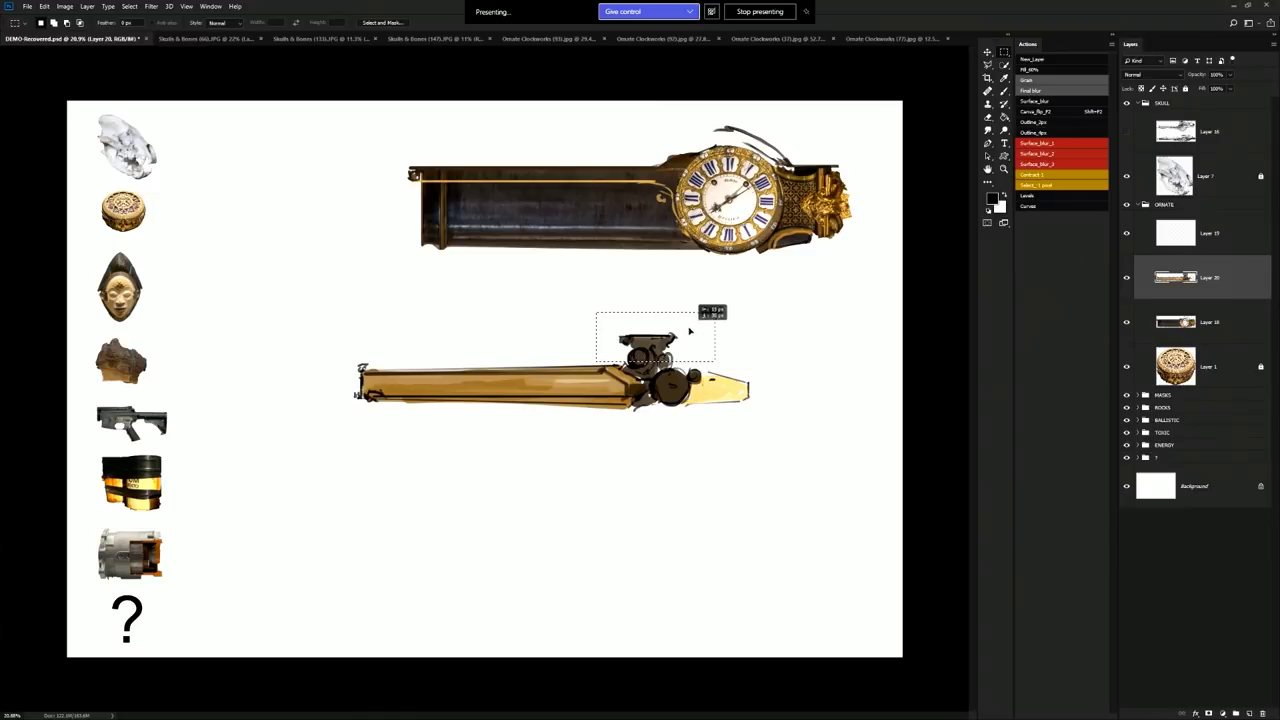
{"action": "right_click", "coordinate": [688, 337]}
{"action": "left_click", "coordinate": [704, 343]}
{"action": "key", "text": "b"}
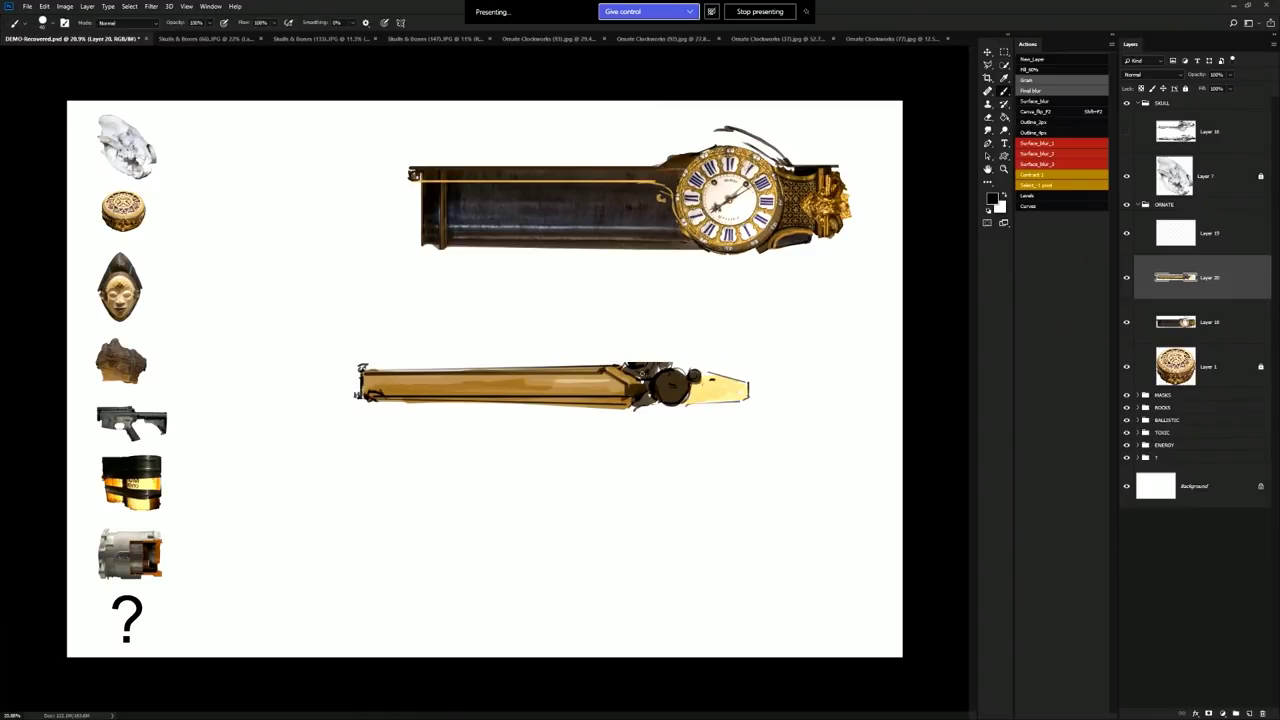
Paint a small round black part on top of the barrel's rear and erase the barrel's underside to a straight edge
{"action": "left_click_drag", "start_coordinate": [627, 362], "coordinate": [644, 359]}
{"action": "left_click_drag", "start_coordinate": [673, 387], "coordinate": [662, 393]}
{"action": "key", "text": "e"}
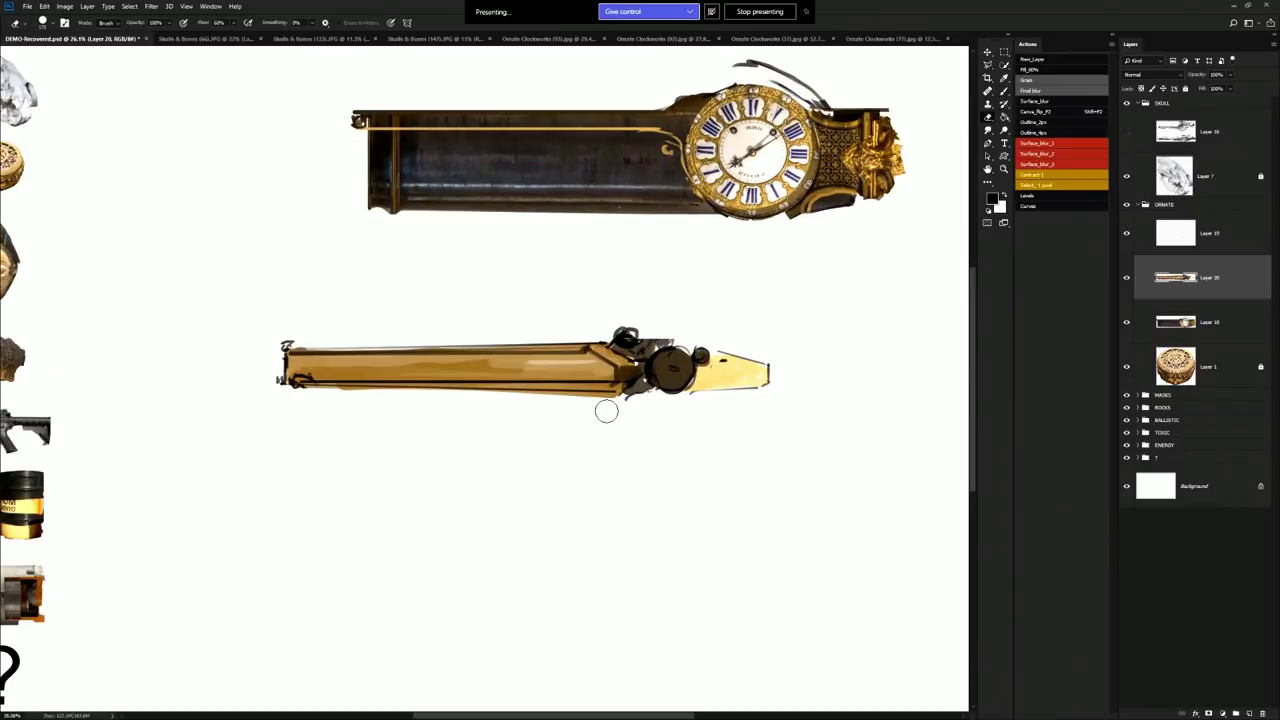
{"action": "left_click", "coordinate": [614, 407]}
{"action": "left_click", "coordinate": [311, 394], "text": "shift"}
{"action": "key", "text": "b"}
{"action": "key", "text": "b"}
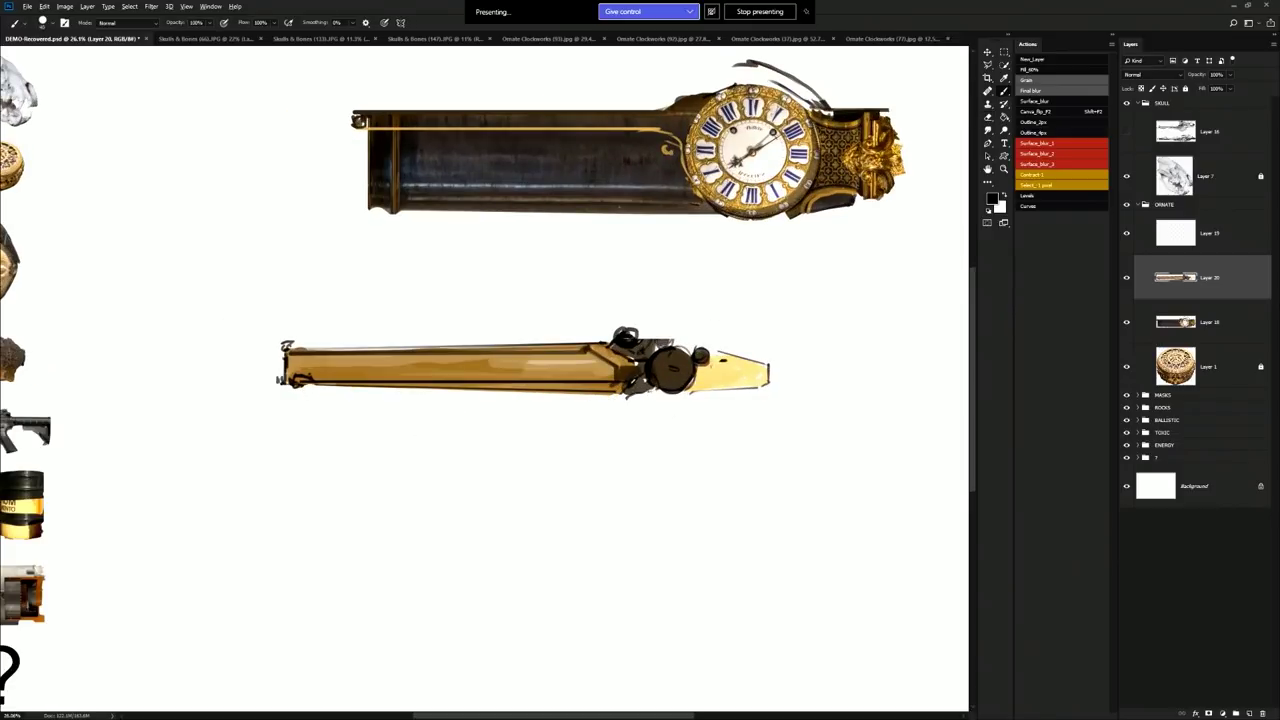
Sketch a slanted pistol grip under the mechanism and replace most of the pale gold stock with a longer outlined one
{"action": "mouse_move", "coordinate": [630, 398]}
{"action": "left_mouse_down"}
{"action": "mouse_move", "coordinate": [648, 396]}
{"action": "mouse_move", "coordinate": [684, 441]}
{"action": "mouse_move", "coordinate": [695, 428]}
{"action": "mouse_move", "coordinate": [622, 400]}
{"action": "left_mouse_up"}
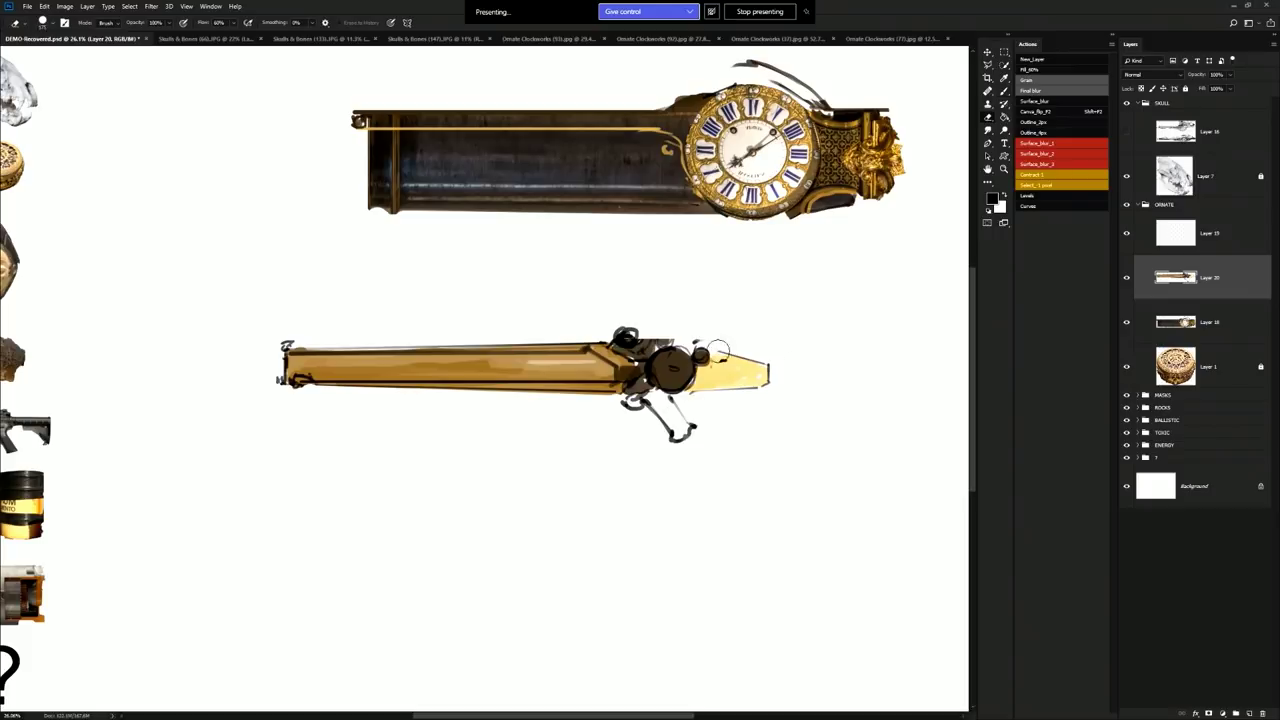
{"action": "mouse_move", "coordinate": [722, 355]}
{"action": "left_mouse_down"}
{"action": "mouse_move", "coordinate": [824, 348]}
{"action": "mouse_move", "coordinate": [819, 400]}
{"action": "left_mouse_up"}
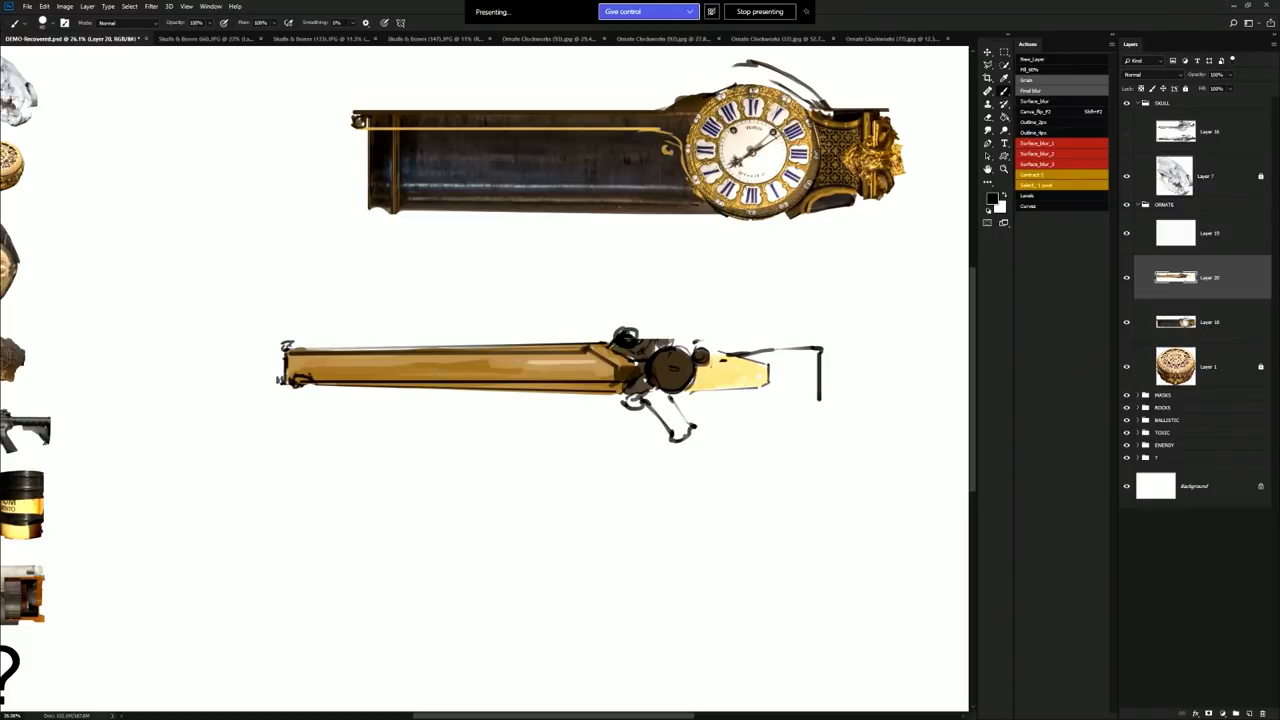
{"action": "key", "text": "e"}
{"action": "mouse_move", "coordinate": [704, 381]}
{"action": "left_mouse_down"}
{"action": "mouse_move", "coordinate": [811, 403]}
{"action": "mouse_move", "coordinate": [693, 389]}
{"action": "mouse_move", "coordinate": [724, 382]}
{"action": "mouse_move", "coordinate": [822, 406]}
{"action": "mouse_move", "coordinate": [722, 340]}
{"action": "left_mouse_up"}
{"action": "key", "text": "b"}
Sketch a scope in short black horizontal strokes above the rear of the barrel
{"action": "key", "text": "e"}
{"action": "key", "text": "b"}
{"action": "mouse_move", "coordinate": [635, 329]}
{"action": "left_mouse_down"}
{"action": "mouse_move", "coordinate": [574, 318]}
{"action": "mouse_move", "coordinate": [640, 318]}
{"action": "left_mouse_up"}
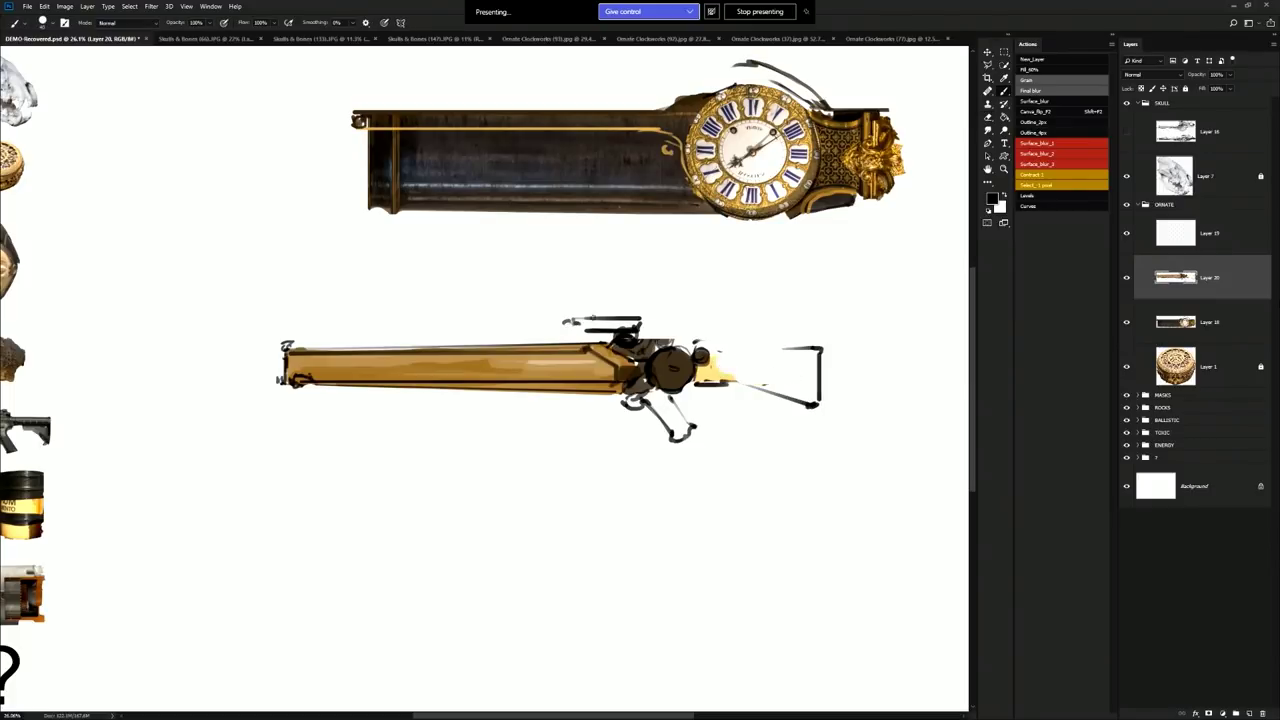
{"action": "mouse_move", "coordinate": [600, 307]}
{"action": "left_mouse_down"}
{"action": "mouse_move", "coordinate": [561, 309]}
{"action": "mouse_move", "coordinate": [564, 320]}
{"action": "left_mouse_up"}
{"action": "mouse_move", "coordinate": [568, 309]}
{"action": "left_mouse_down"}
{"action": "mouse_move", "coordinate": [602, 307]}
{"action": "mouse_move", "coordinate": [556, 326]}
{"action": "mouse_move", "coordinate": [582, 326]}
{"action": "left_mouse_up"}
Rework the stock's top edge as two roughly parallel black lines running back from the mechanism
{"action": "key", "text": "e"}
{"action": "key", "text": "b"}
{"action": "mouse_move", "coordinate": [708, 352]}
{"action": "left_mouse_down"}
{"action": "mouse_move", "coordinate": [817, 349]}
{"action": "mouse_move", "coordinate": [812, 358]}
{"action": "left_mouse_up"}
{"action": "key", "text": "e"}
Copy a narrow strip of the clock's gold end ornament from Layer 18 to a new layer above Layer 20
{"action": "left_click", "coordinate": [1211, 323]}
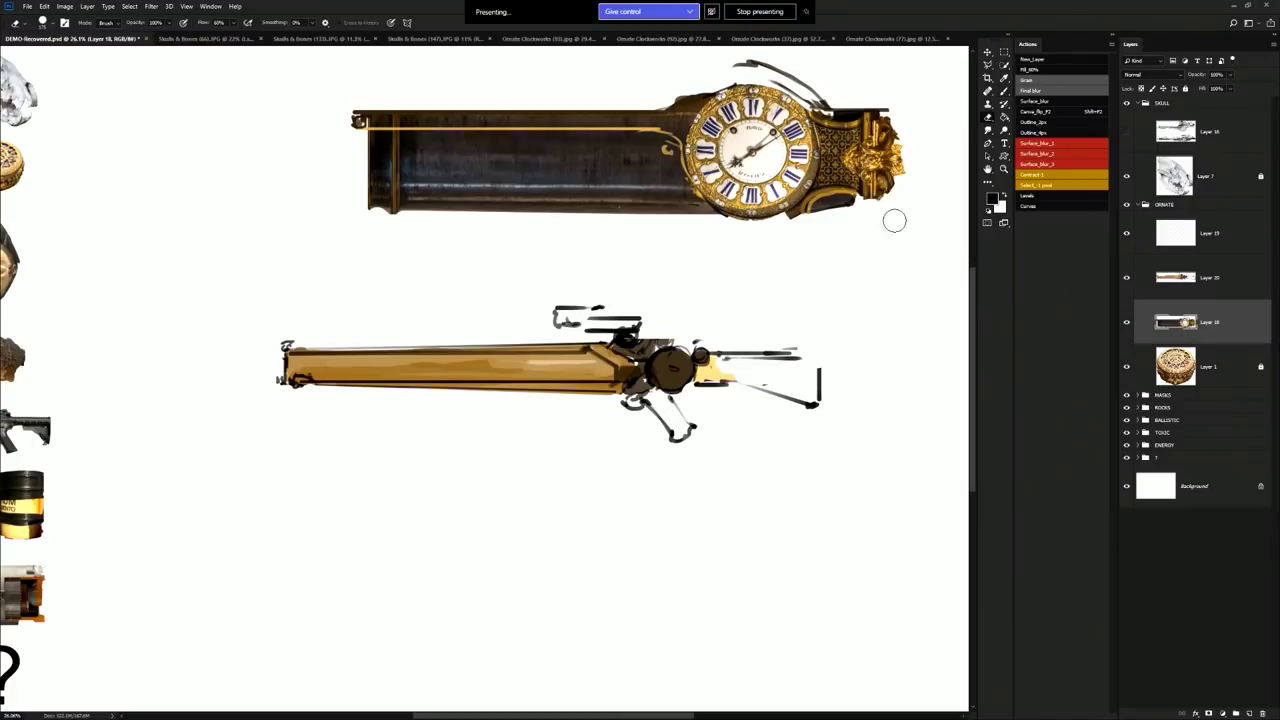
{"action": "key", "text": "m"}
{"action": "left_click_drag", "start_coordinate": [886, 116], "coordinate": [860, 204]}
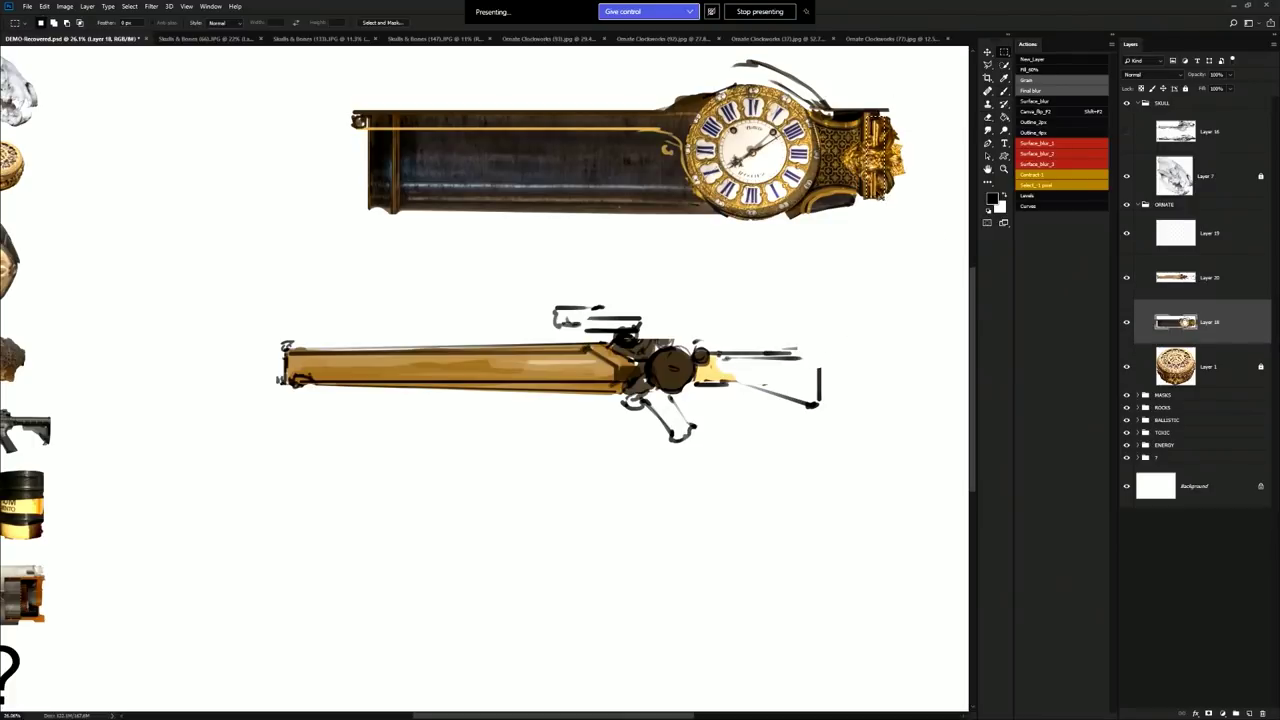
{"action": "key", "text": "ctrl+j"}
{"action": "left_click_drag", "start_coordinate": [1178, 318], "coordinate": [1193, 262]}
Position and scale the gold strip as a butt plate at the stock's rear end, and merge it into Layer 20
{"action": "left_click_drag", "start_coordinate": [912, 160], "coordinate": [859, 384]}
{"action": "key", "text": "ctrl+t"}
{"action": "left_click_drag", "start_coordinate": [823, 331], "coordinate": [823, 343]}
{"action": "key", "text": "Return"}
{"action": "key", "text": "b"}
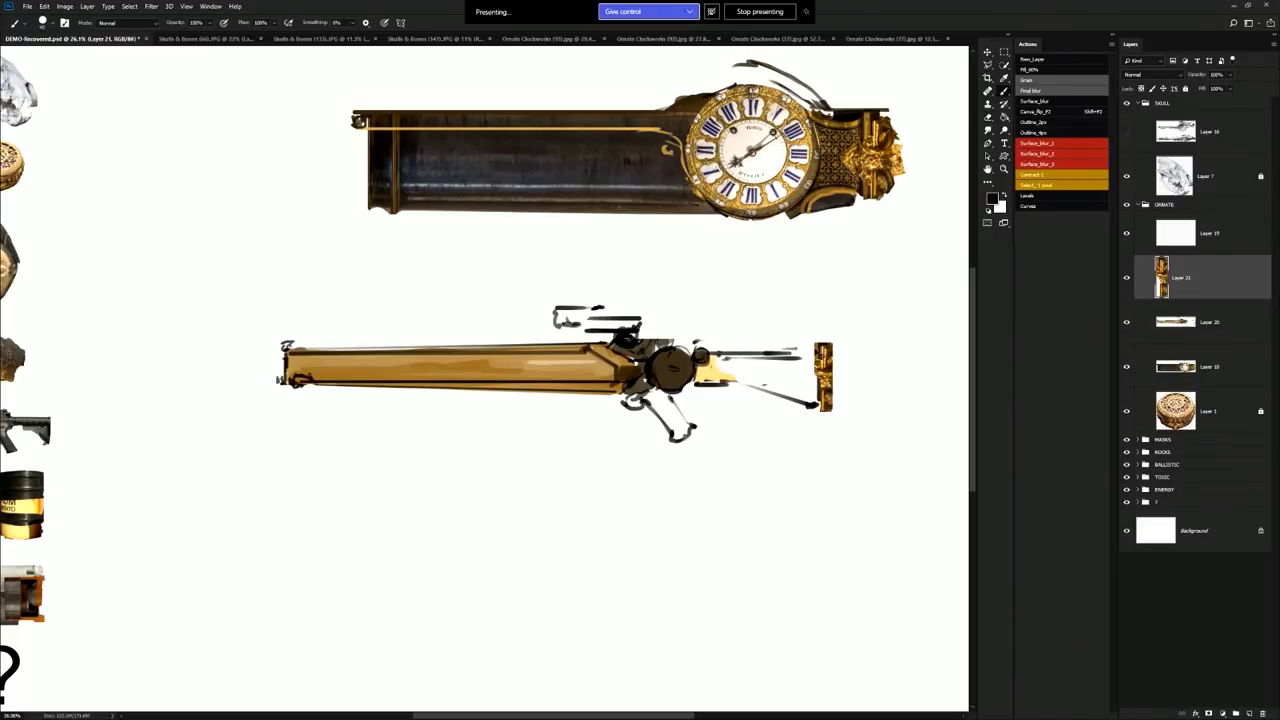
{"action": "key", "text": "ctrl+e"}
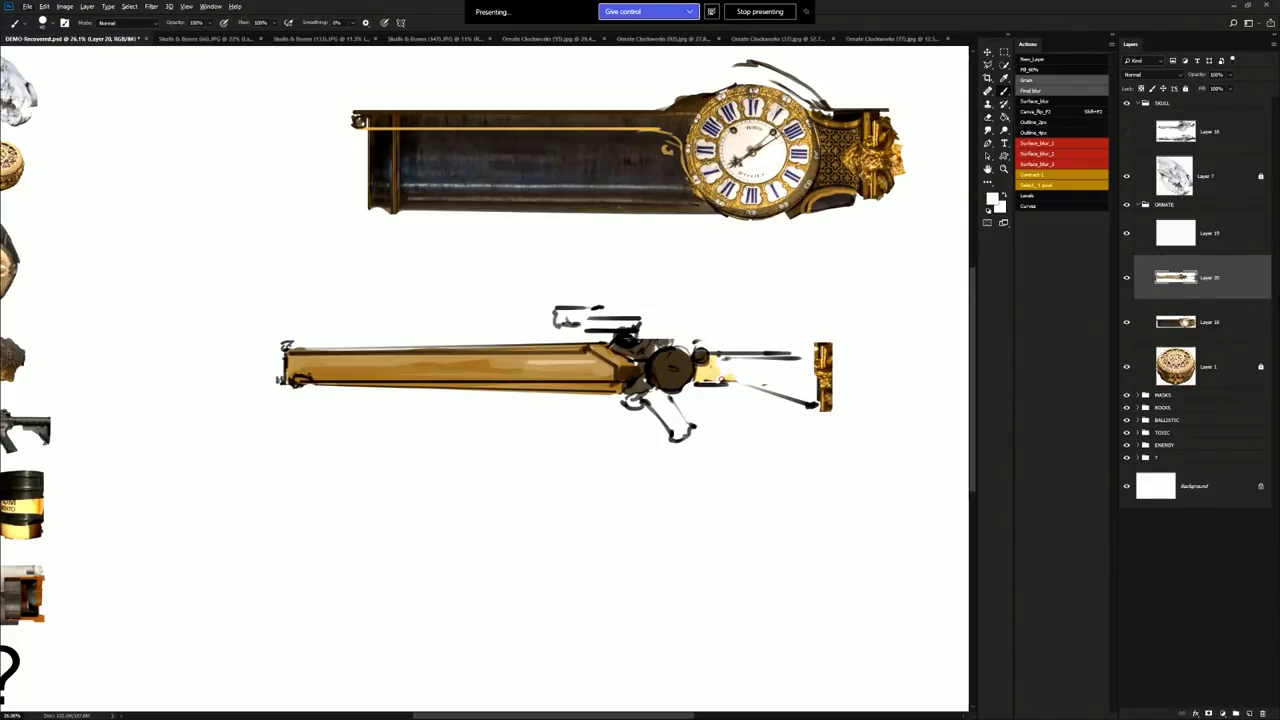
Set the brush opacity to 80% and paint the stock rail and pistol grip grey and the round mechanism off-white
{"action": "left_click", "coordinate": [704, 387], "text": "alt"}
{"action": "key", "text": "8"}
{"action": "mouse_move", "coordinate": [720, 384]}
{"action": "left_mouse_down"}
{"action": "mouse_move", "coordinate": [734, 363]}
{"action": "mouse_move", "coordinate": [796, 359]}
{"action": "left_mouse_up"}
{"action": "mouse_move", "coordinate": [684, 419]}
{"action": "left_mouse_down"}
{"action": "mouse_move", "coordinate": [682, 436]}
{"action": "mouse_move", "coordinate": [653, 398]}
{"action": "mouse_move", "coordinate": [668, 408]}
{"action": "mouse_move", "coordinate": [671, 367]}
{"action": "left_mouse_up"}
Sample tones from the large clock face, paint dark clock hands on the gun's round dial and refine the stock
{"action": "left_click", "coordinate": [768, 155], "text": "alt"}
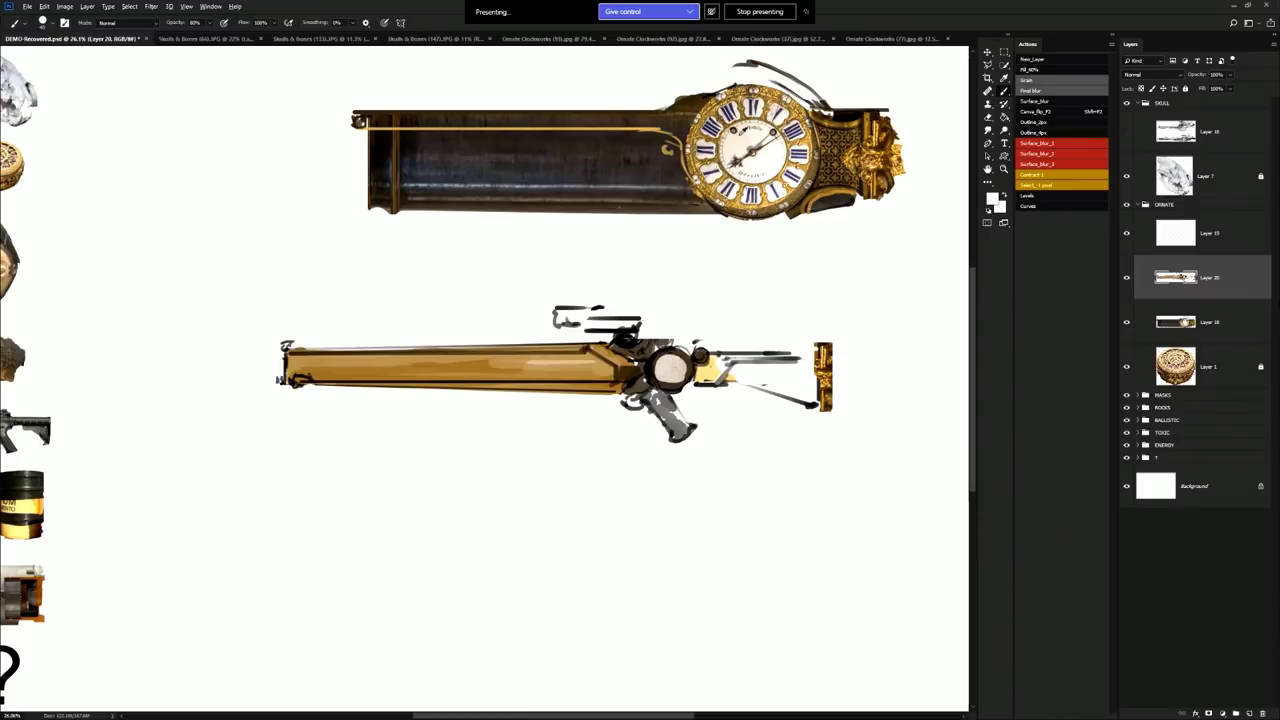
{"action": "left_click", "coordinate": [763, 144], "text": "alt"}
{"action": "mouse_move", "coordinate": [723, 380]}
{"action": "left_mouse_down"}
{"action": "mouse_move", "coordinate": [760, 393]}
{"action": "mouse_move", "coordinate": [708, 409]}
{"action": "mouse_move", "coordinate": [754, 388]}
{"action": "left_mouse_up"}
{"action": "scroll", "coordinate": [484, 379], "scroll_direction": "up", "scroll_amount": 1}
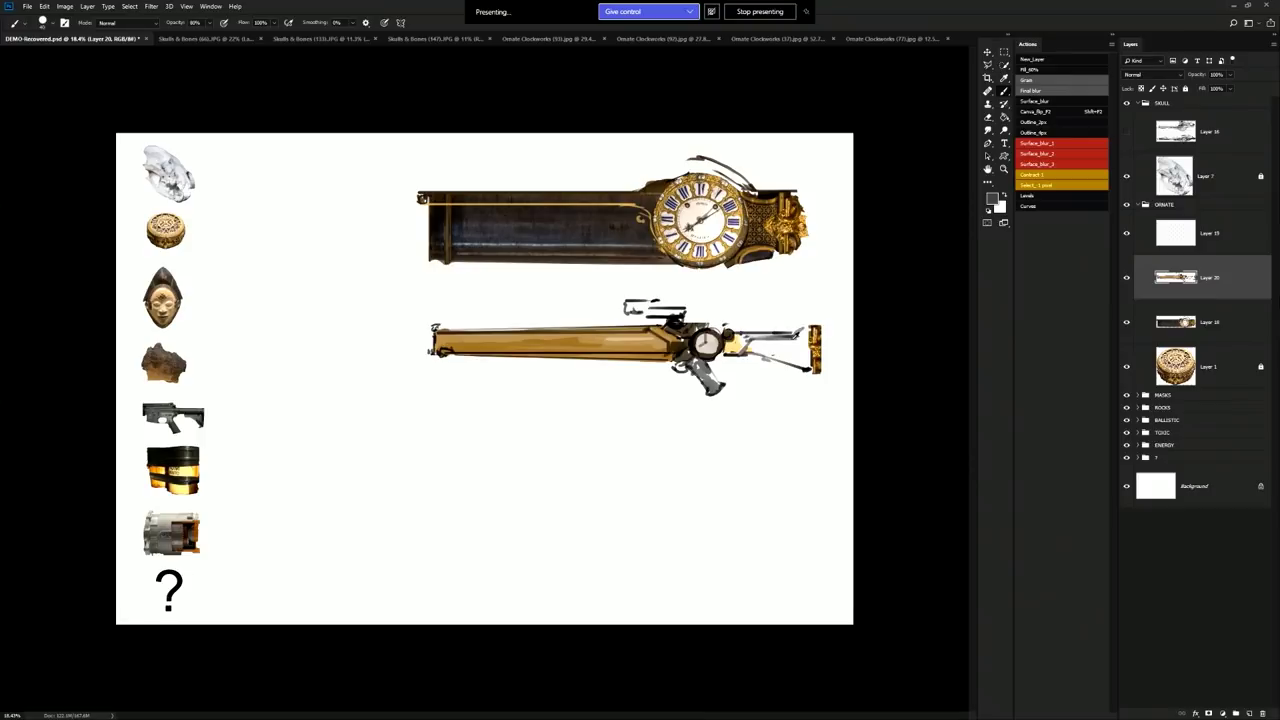
Examine the theme reference images beside the two clock guns, from the skull down to the question mark
{"action": "left_click", "coordinate": [794, 335], "text": "alt"}
{"action": "key", "text": "e"}
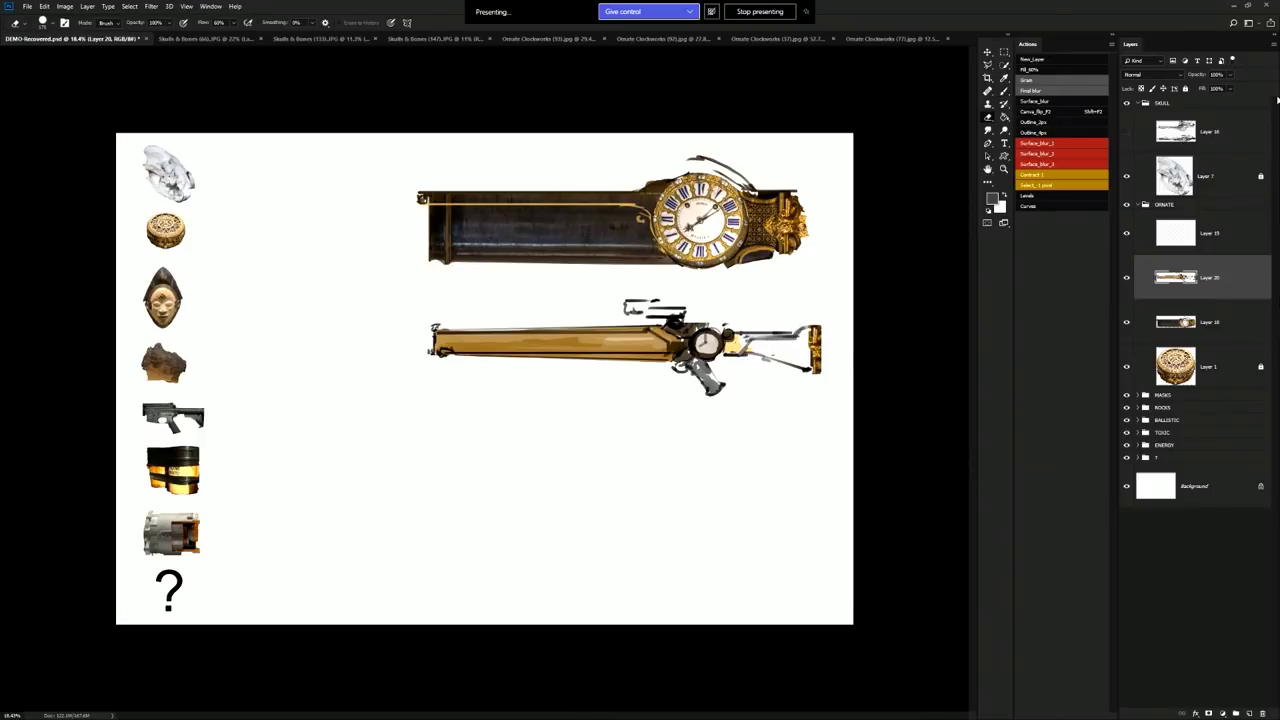
{"action": "scroll", "coordinate": [206, 323], "scroll_direction": "up", "scroll_amount": 5}
{"action": "left_click_drag", "start_coordinate": [206, 323], "coordinate": [534, 234]}
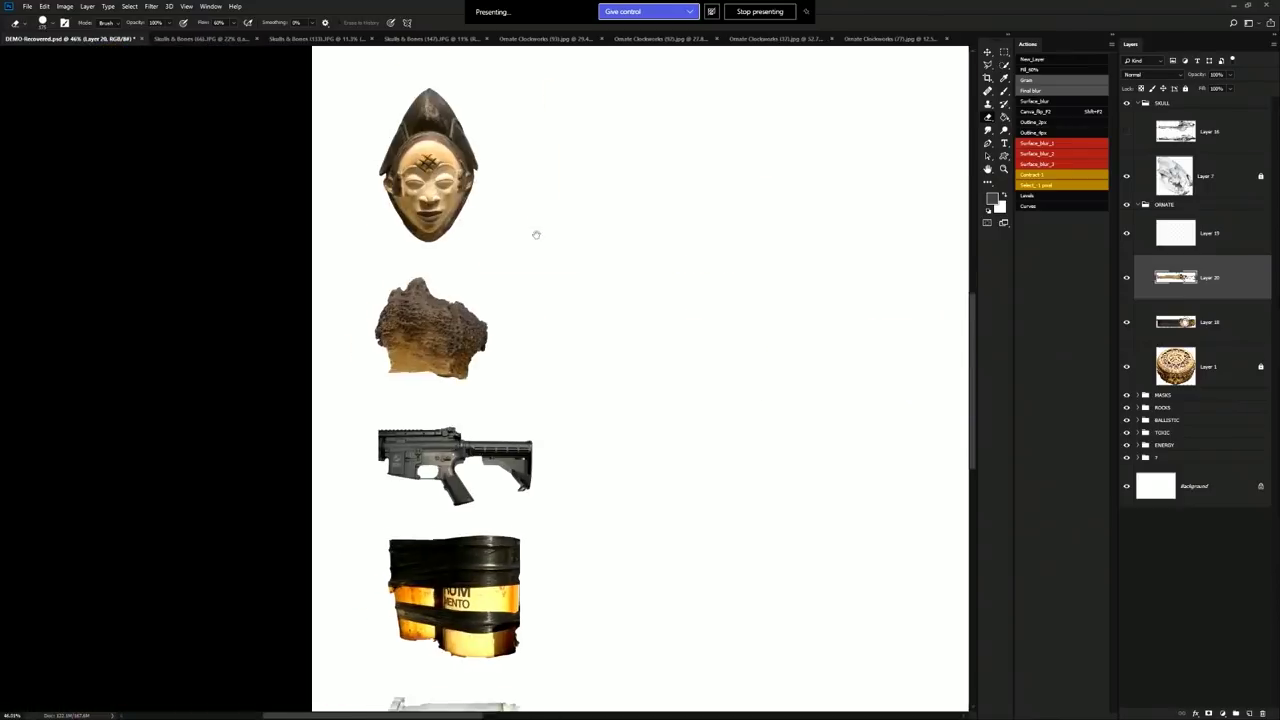
{"action": "left_click_drag", "start_coordinate": [579, 506], "coordinate": [539, 243]}
{"action": "scroll", "coordinate": [538, 242], "scroll_direction": "down", "scroll_amount": 1}
{"action": "scroll", "coordinate": [563, 157], "scroll_direction": "up", "scroll_amount": 8}
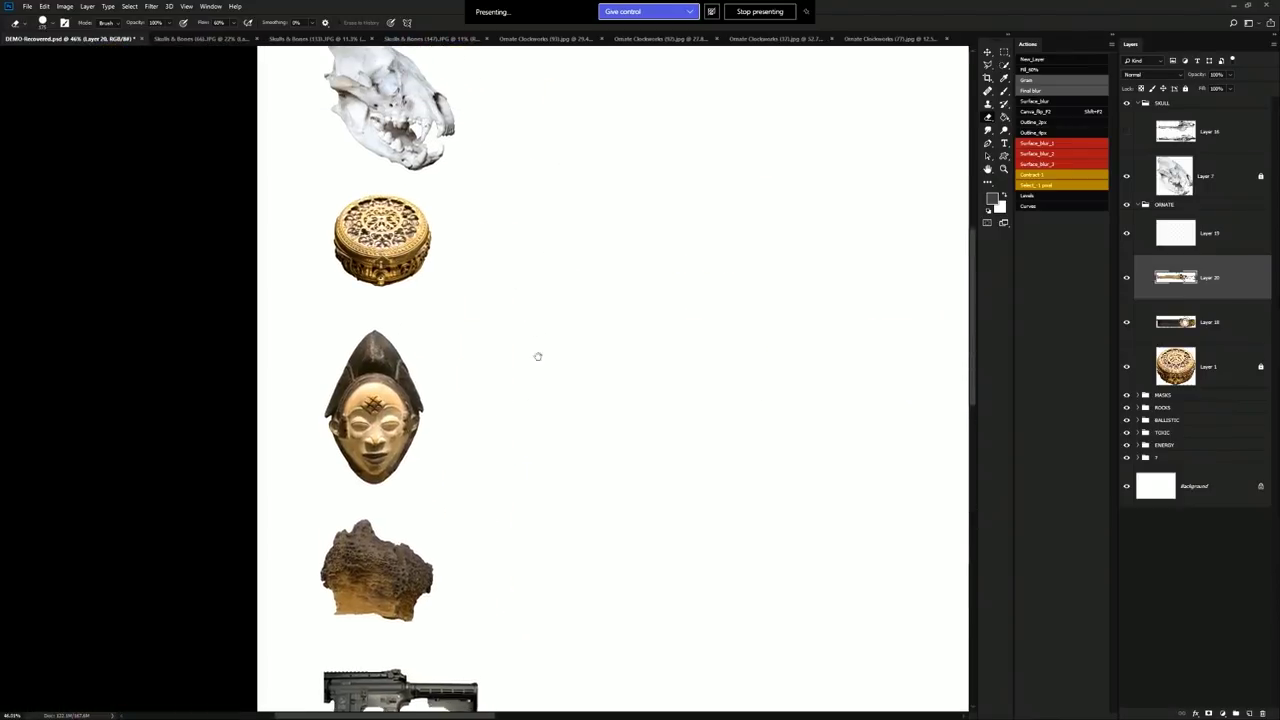
{"action": "left_click_drag", "start_coordinate": [524, 451], "coordinate": [386, 211]}
{"action": "scroll", "coordinate": [543, 269], "scroll_direction": "down", "scroll_amount": 4}
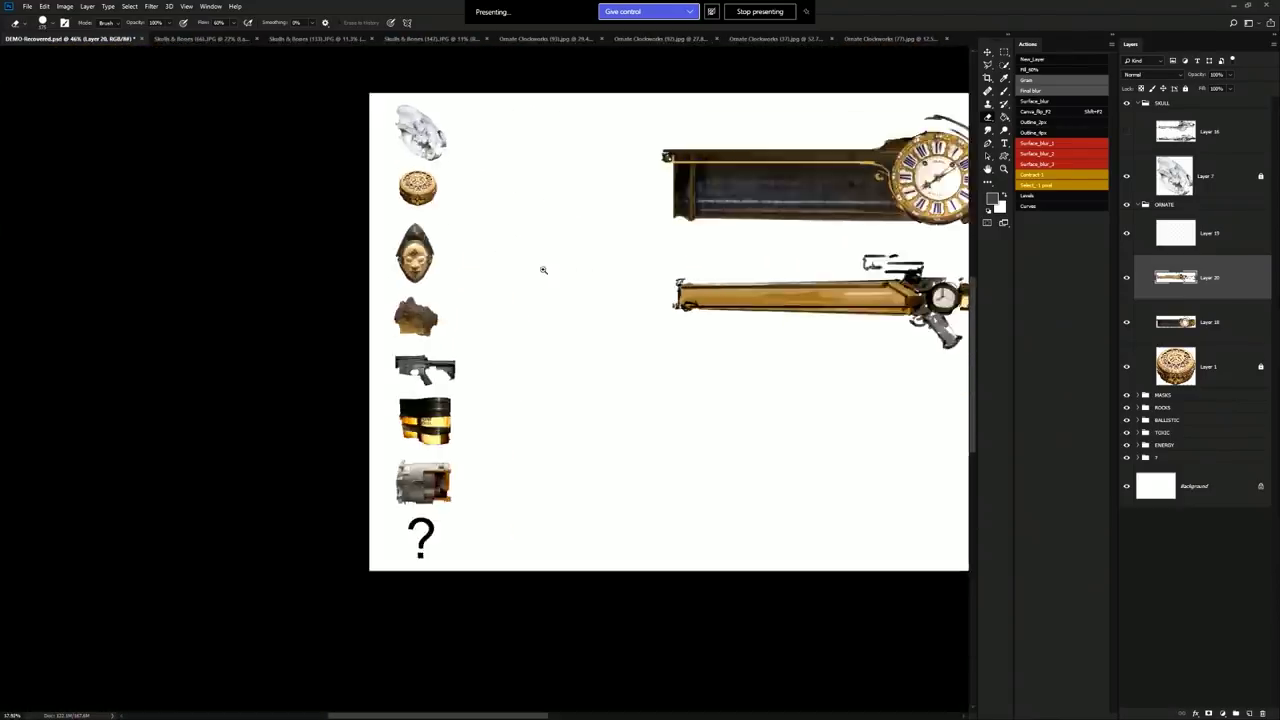
{"action": "scroll", "coordinate": [633, 358], "scroll_direction": "up", "scroll_amount": 2}
Paint dark panel lines and a small dark slot along the gold barrel of the lower clock gun
{"action": "key", "text": "b"}
{"action": "left_click", "coordinate": [718, 341], "text": "alt"}
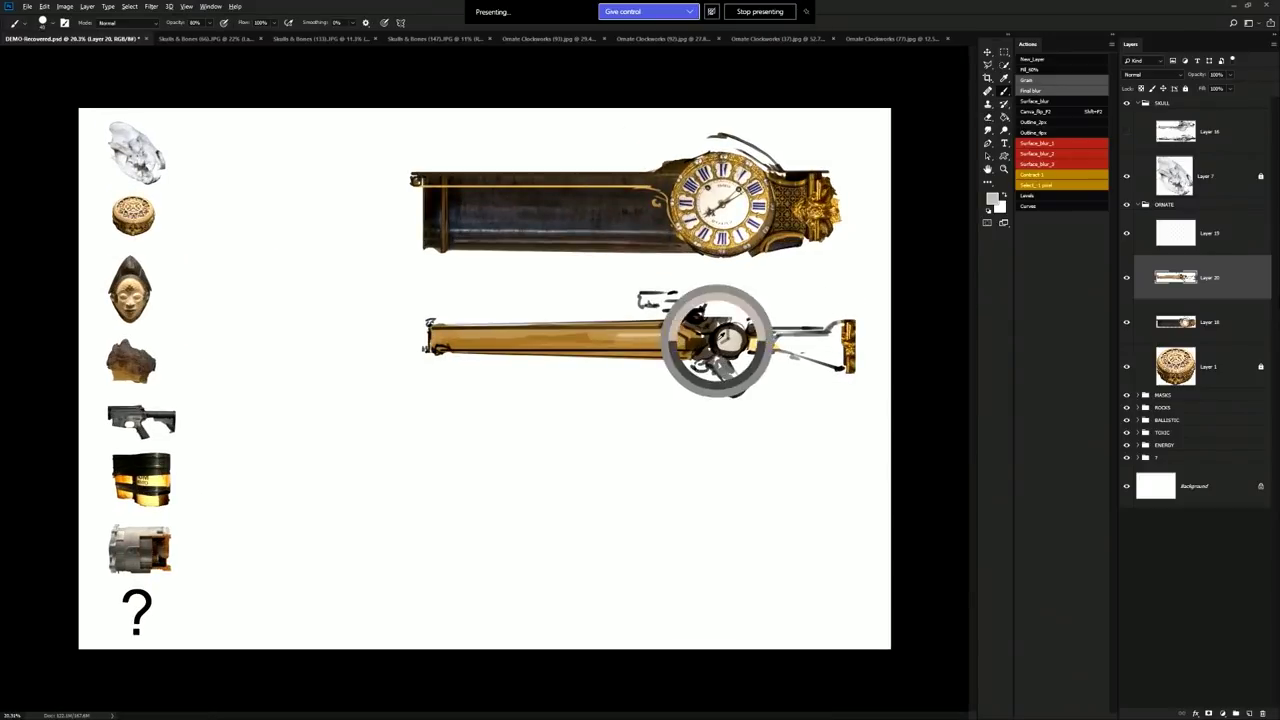
{"action": "left_click_drag", "start_coordinate": [680, 346], "coordinate": [466, 345]}
{"action": "key", "text": "ctrl+z"}
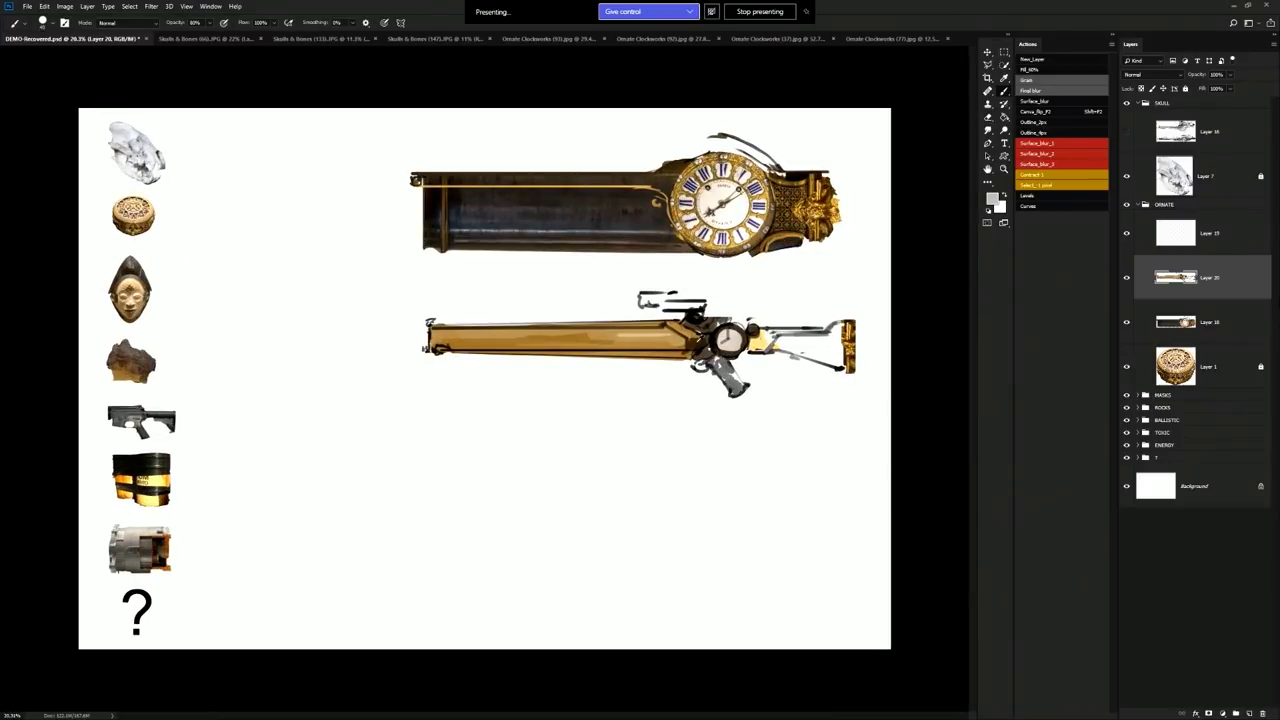
{"action": "scroll", "coordinate": [485, 379], "scroll_direction": "up", "scroll_amount": 1}
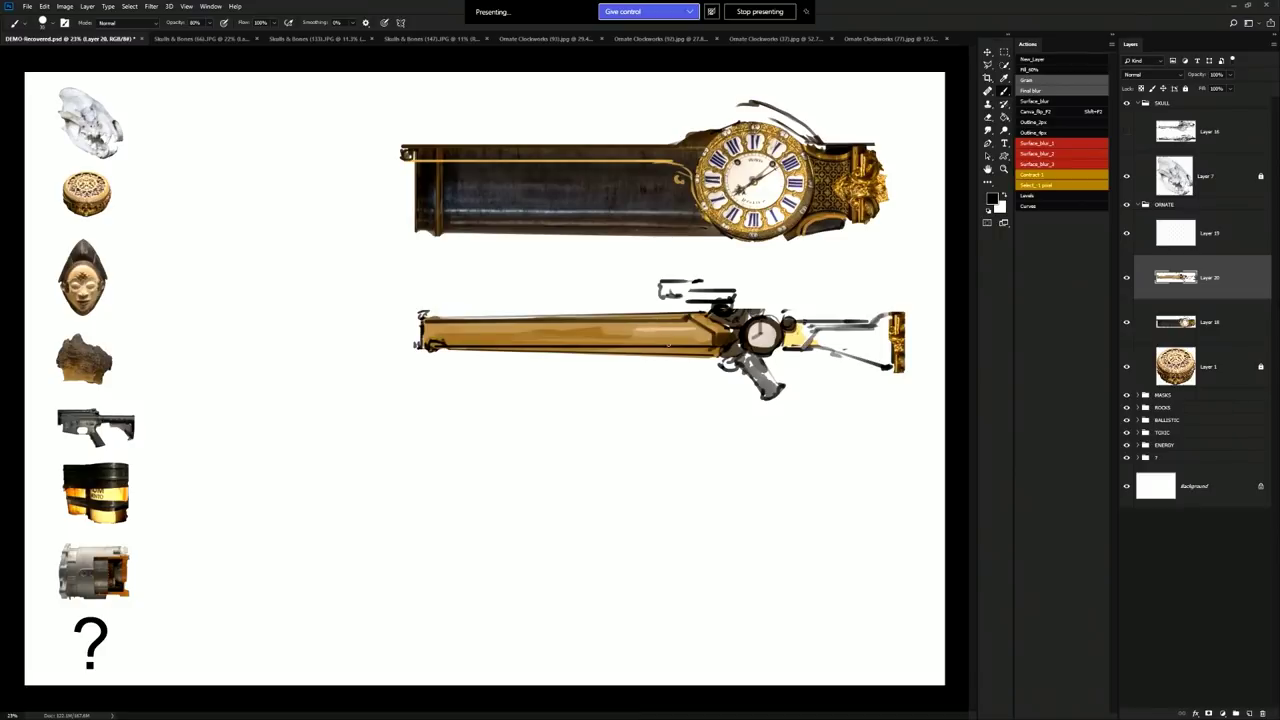
{"action": "left_click_drag", "start_coordinate": [698, 338], "coordinate": [428, 336]}
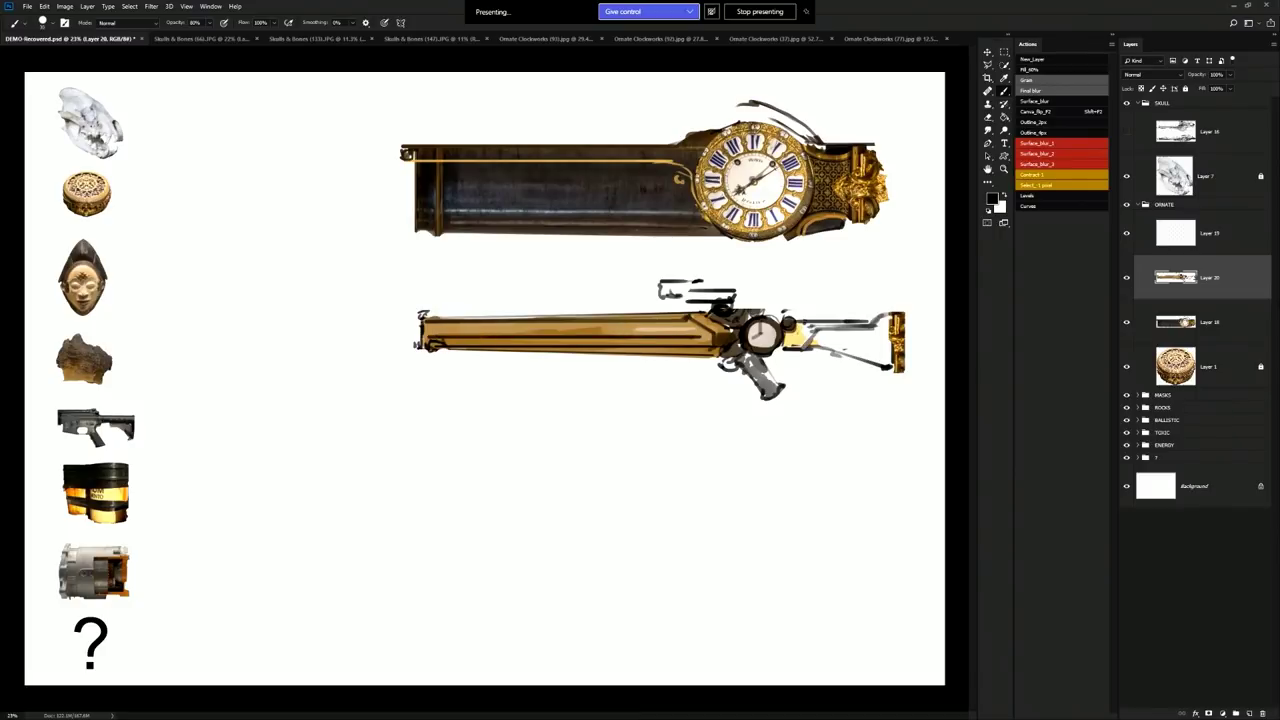
{"action": "left_click_drag", "start_coordinate": [700, 332], "coordinate": [667, 335]}
Paint the scope above the lower clock gun as a solid dark shape and clean its edges with the Eraser
{"action": "left_click_drag", "start_coordinate": [686, 278], "coordinate": [742, 270]}
{"action": "key", "text": "e"}
{"action": "key", "text": "b"}
{"action": "left_click_drag", "start_coordinate": [667, 283], "coordinate": [760, 290]}
{"action": "key", "text": "e"}
{"action": "key", "text": "b"}
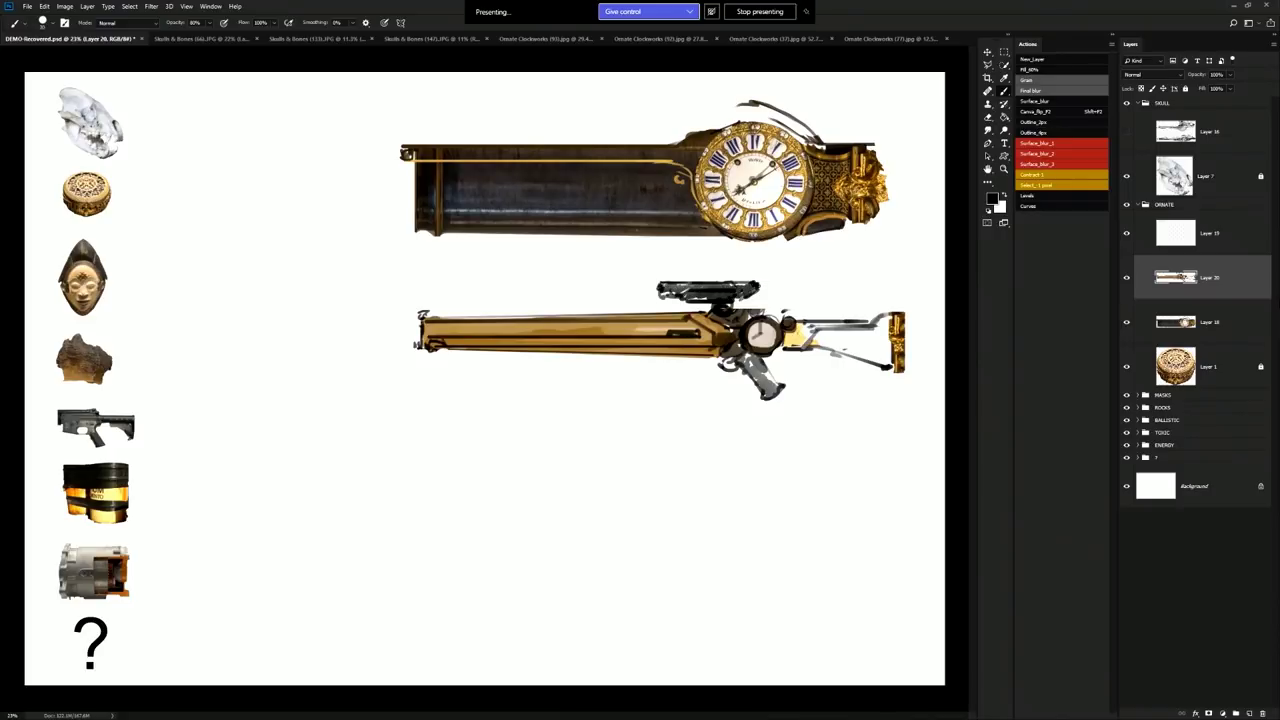
Hide Layers 18, 19 and 20 in the ORNATE group, leaving the SKULL and ORNATE groups collapsed
{"action": "key", "text": "ctrl+minus"}
{"action": "key", "text": "ctrl+minus"}
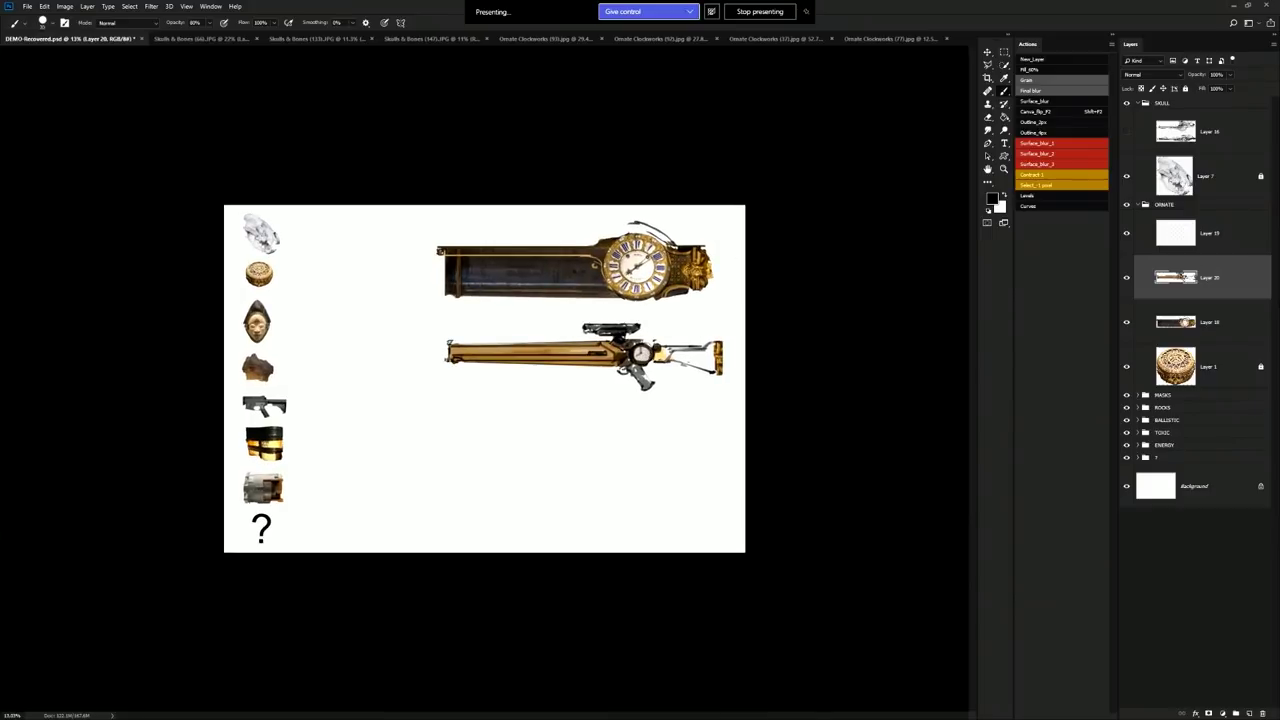
{"action": "left_click", "coordinate": [1137, 103]}
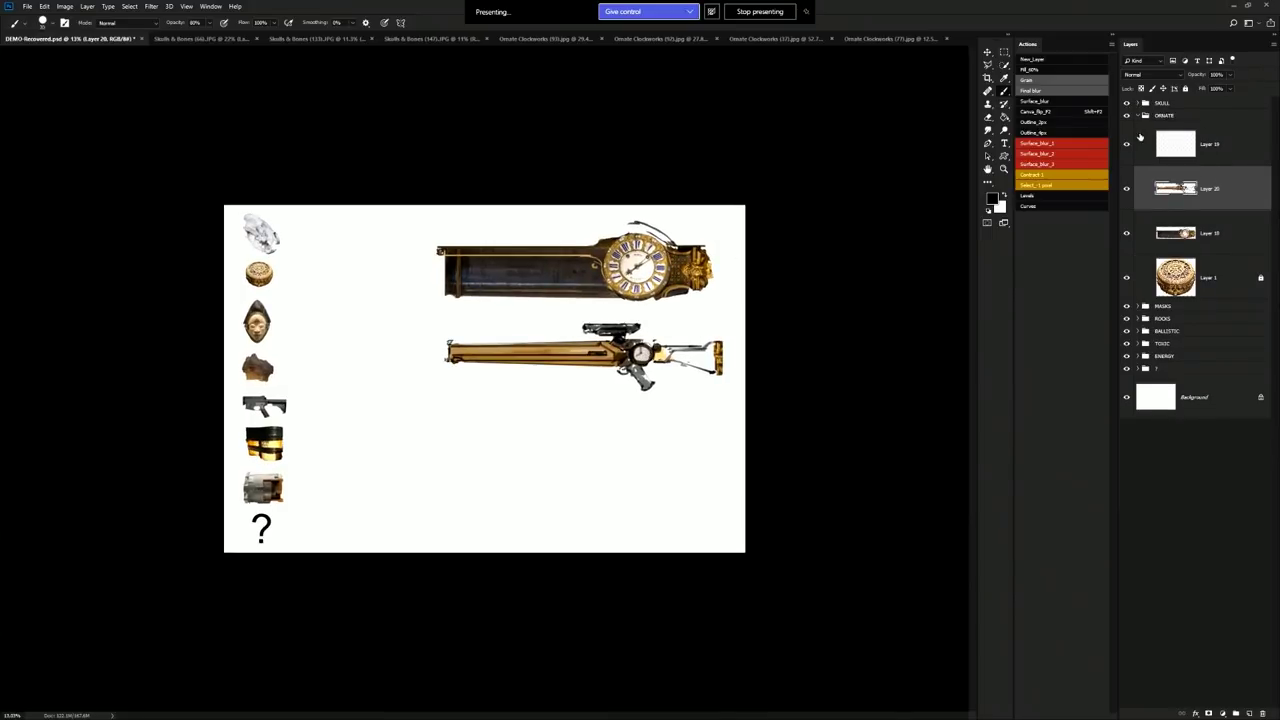
{"action": "left_click", "coordinate": [1137, 116]}
{"action": "left_click", "coordinate": [1127, 116]}
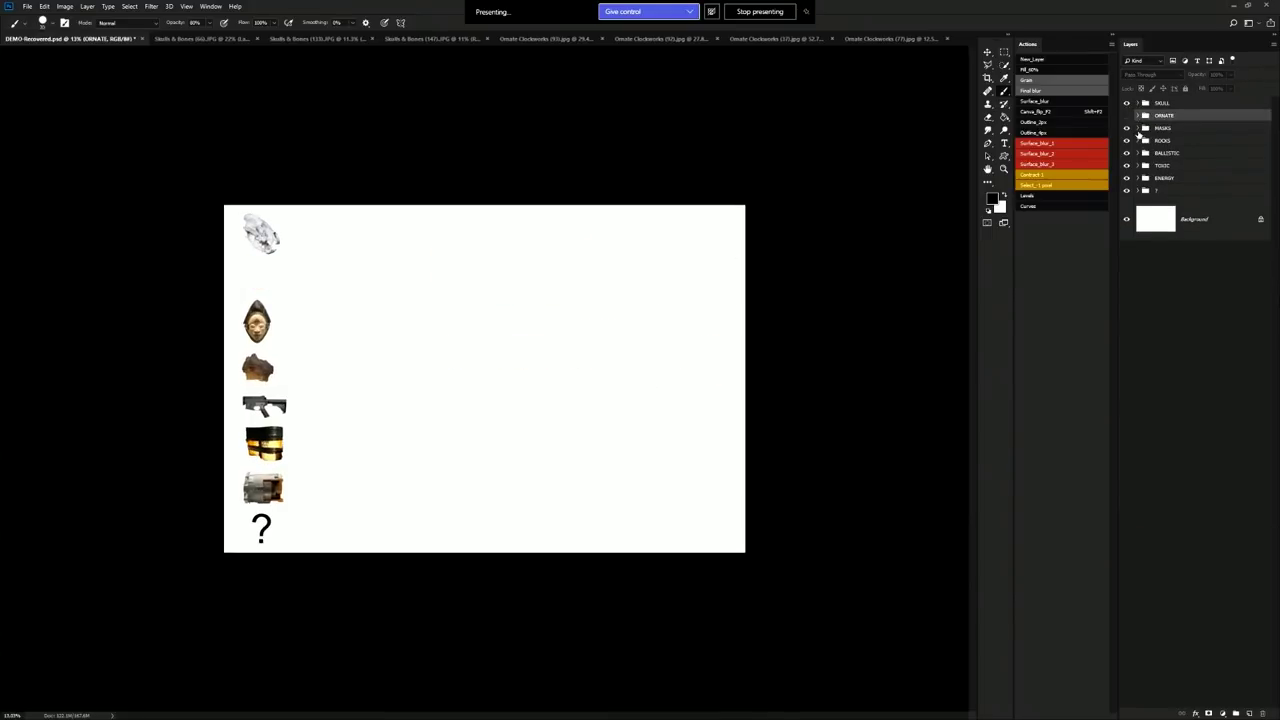
{"action": "left_click", "coordinate": [1127, 117]}
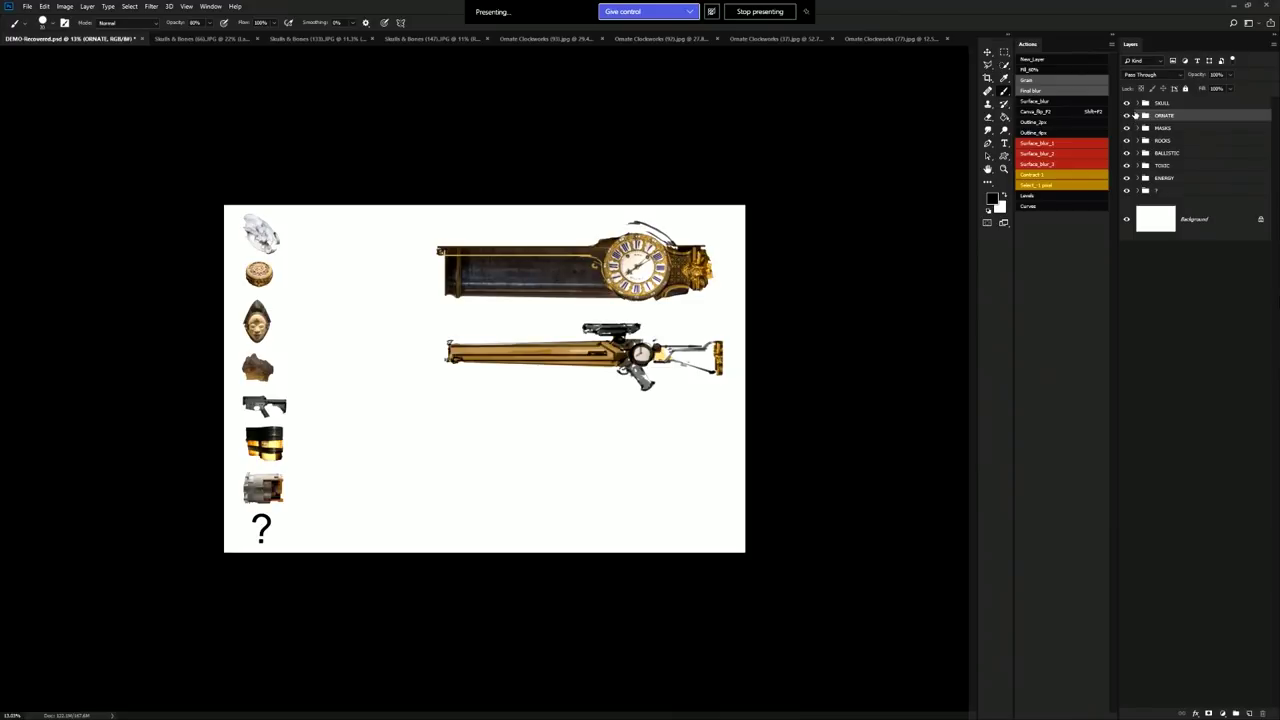
{"action": "left_click", "coordinate": [1137, 116]}
{"action": "left_click", "coordinate": [1137, 201]}
{"action": "left_click", "coordinate": [1127, 233]}
{"action": "left_click", "coordinate": [1127, 188]}
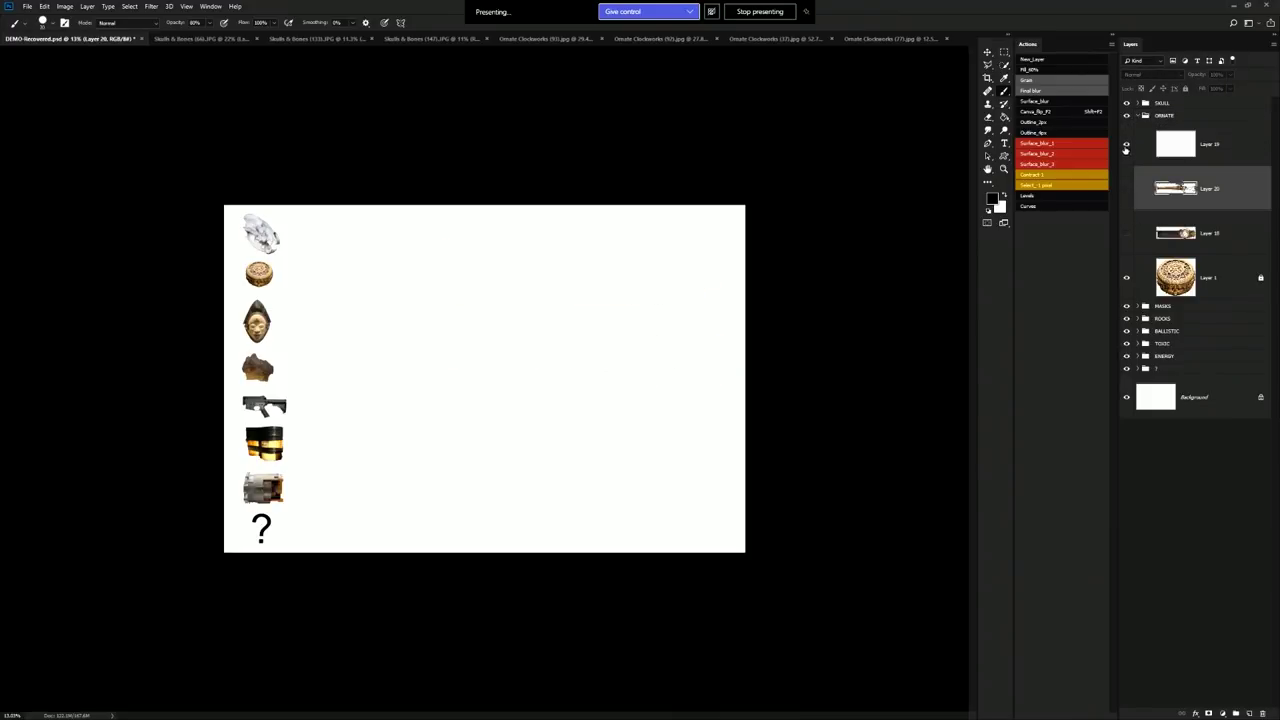
{"action": "left_click", "coordinate": [1127, 144]}
{"action": "left_click", "coordinate": [1140, 116]}
Make Layer 2 in the MASKS group active, and cut out the carved wooden mask in African Artifacts (72).jpg with Quick Selection
{"action": "left_click", "coordinate": [1138, 129]}
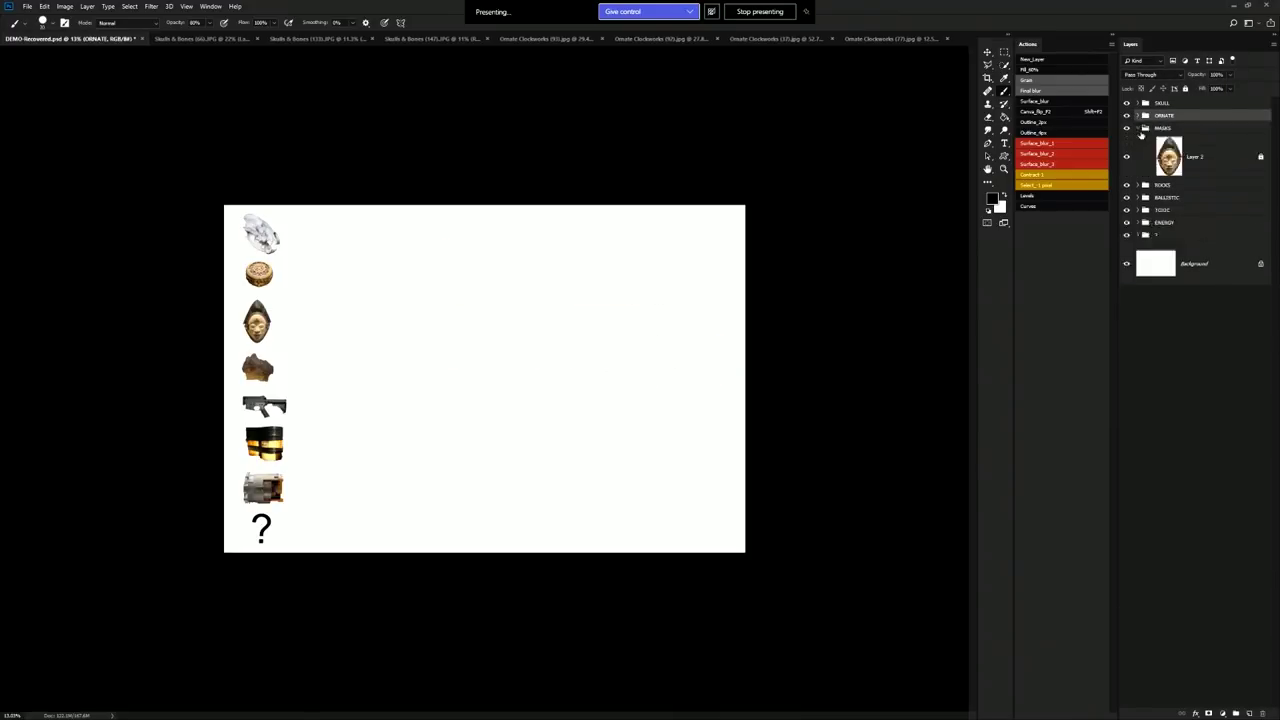
{"action": "left_click", "coordinate": [1200, 158]}
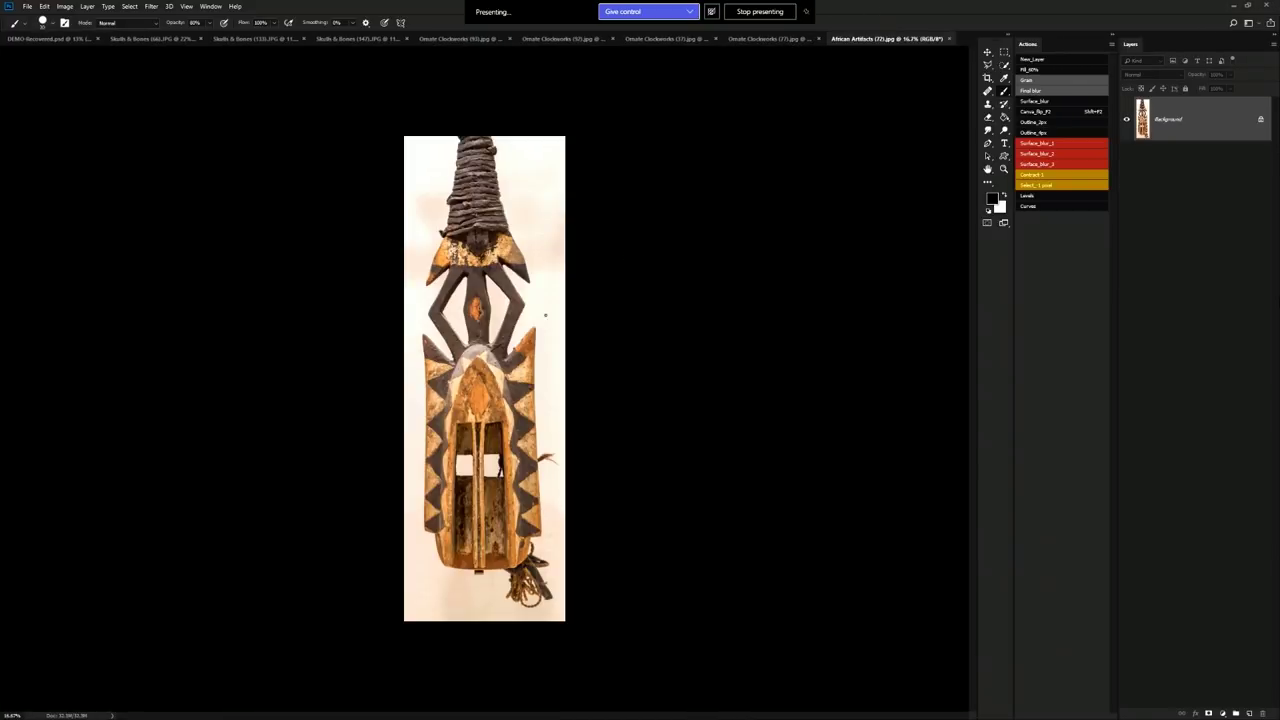
{"action": "left_click", "coordinate": [1003, 67]}
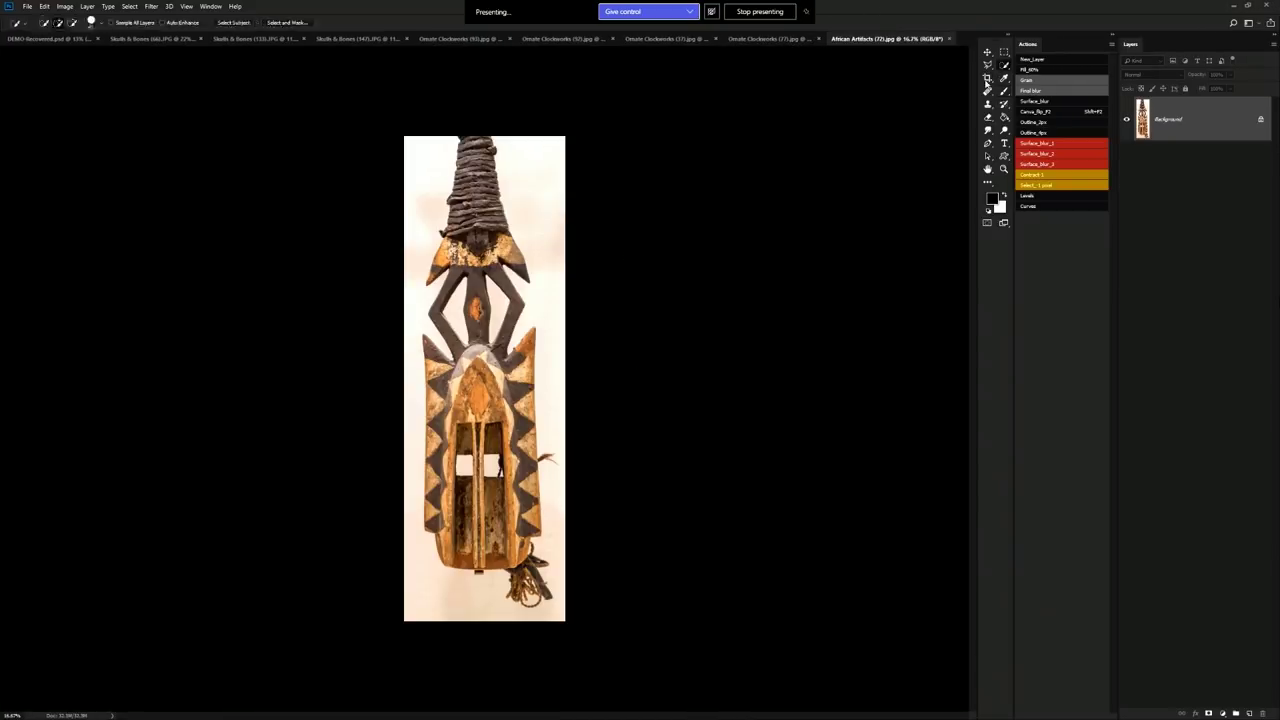
{"action": "mouse_move", "coordinate": [477, 158]}
{"action": "left_mouse_down"}
{"action": "mouse_move", "coordinate": [462, 348]}
{"action": "mouse_move", "coordinate": [502, 342]}
{"action": "mouse_move", "coordinate": [497, 540]}
{"action": "mouse_move", "coordinate": [440, 480]}
{"action": "mouse_move", "coordinate": [440, 388]}
{"action": "left_mouse_up"}
Paste the mask cutout into DEMO-Recovered.psd, rotate it -90° to lie horizontally, and scale it down beside the theme images
{"action": "left_click", "coordinate": [71, 40]}
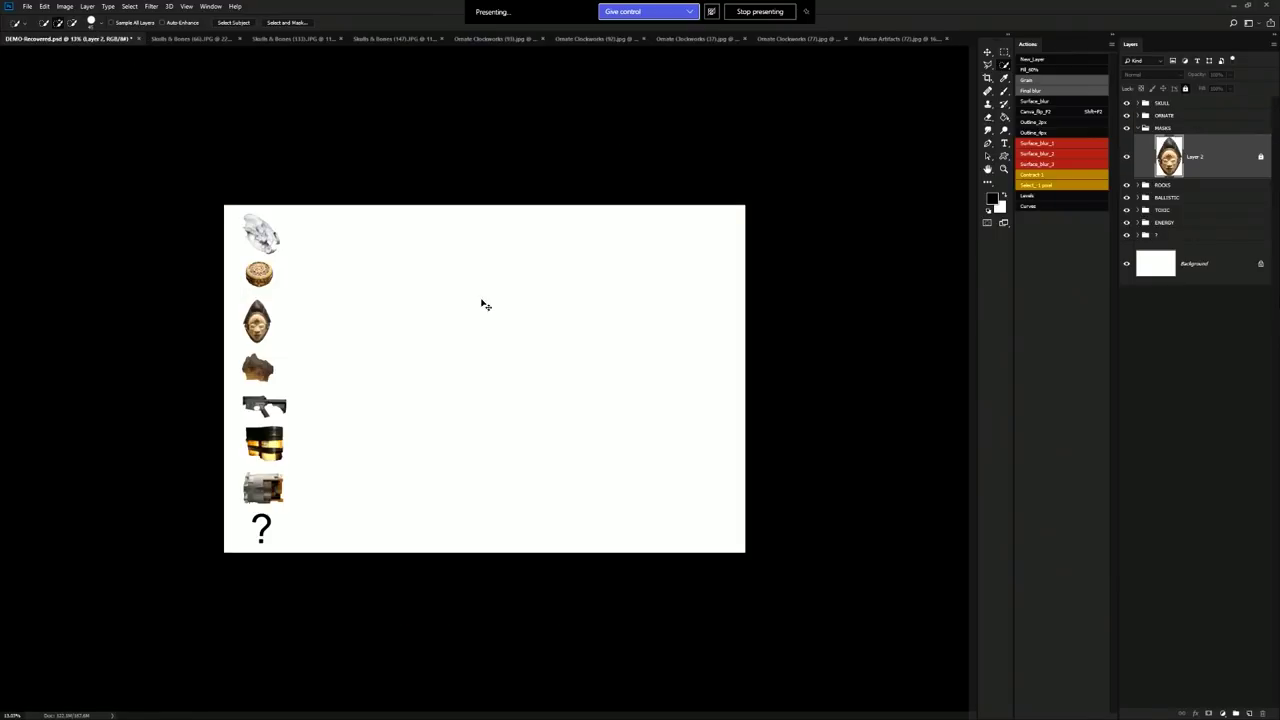
{"action": "key", "text": "ctrl+v"}
{"action": "key", "text": "ctrl+t"}
{"action": "left_click_drag", "start_coordinate": [629, 254], "coordinate": [371, 249]}
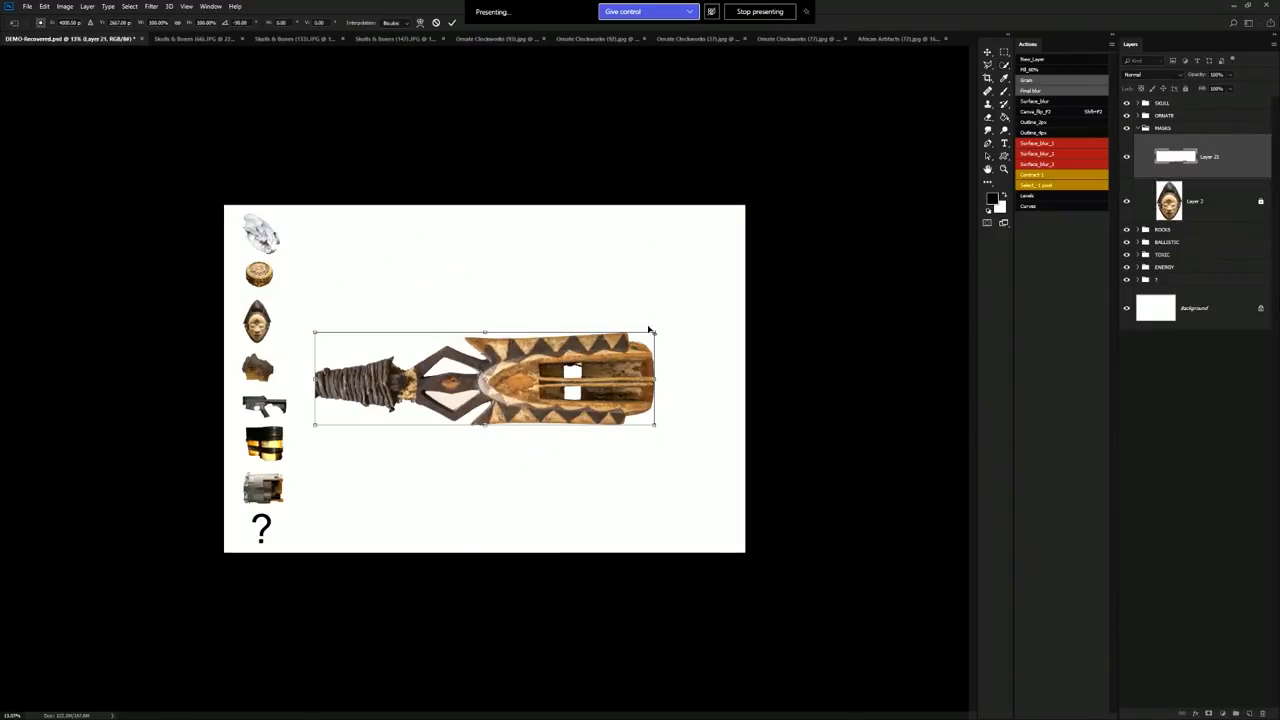
{"action": "left_click_drag", "start_coordinate": [653, 332], "coordinate": [602, 348]}
{"action": "left_click_drag", "start_coordinate": [544, 386], "coordinate": [602, 338]}
{"action": "key", "text": "Return"}
Lasso the leftover background inside the mask's lower diamond-shaped opening, delete it and clear the selection
{"action": "scroll", "coordinate": [508, 344], "scroll_direction": "up", "scroll_amount": 4}
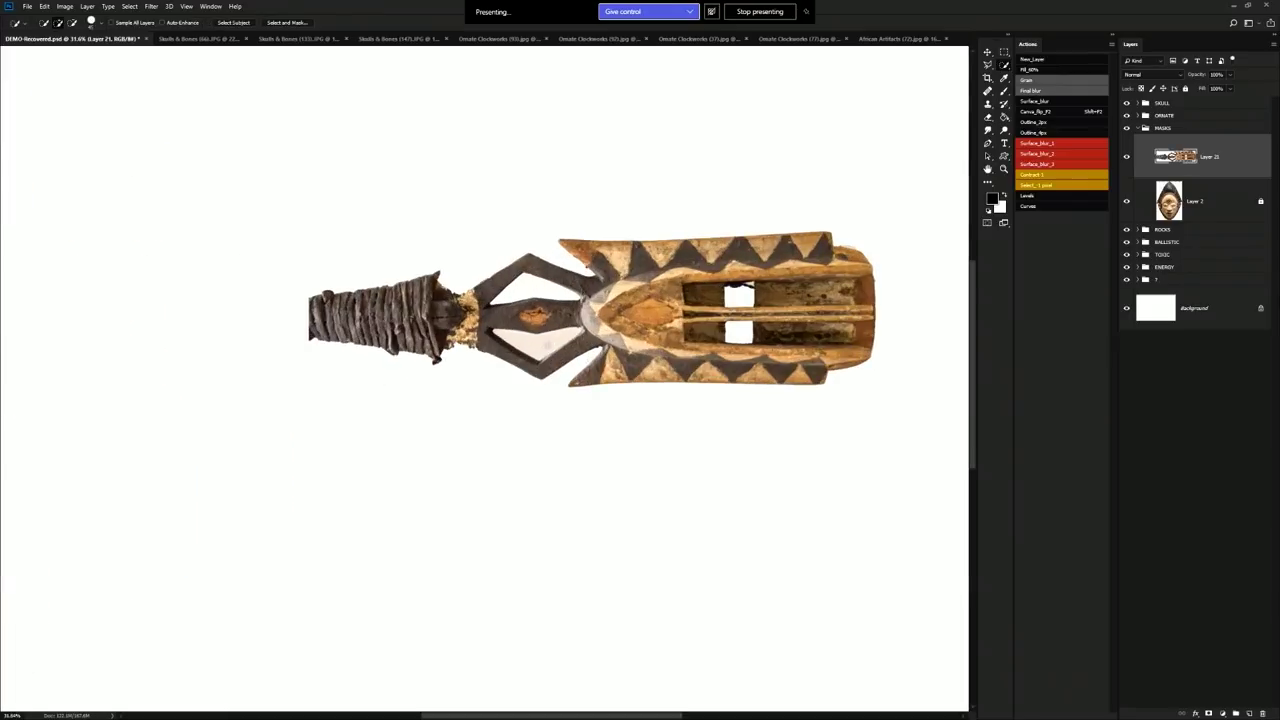
{"action": "key", "text": "l"}
{"action": "left_click", "coordinate": [582, 330]}
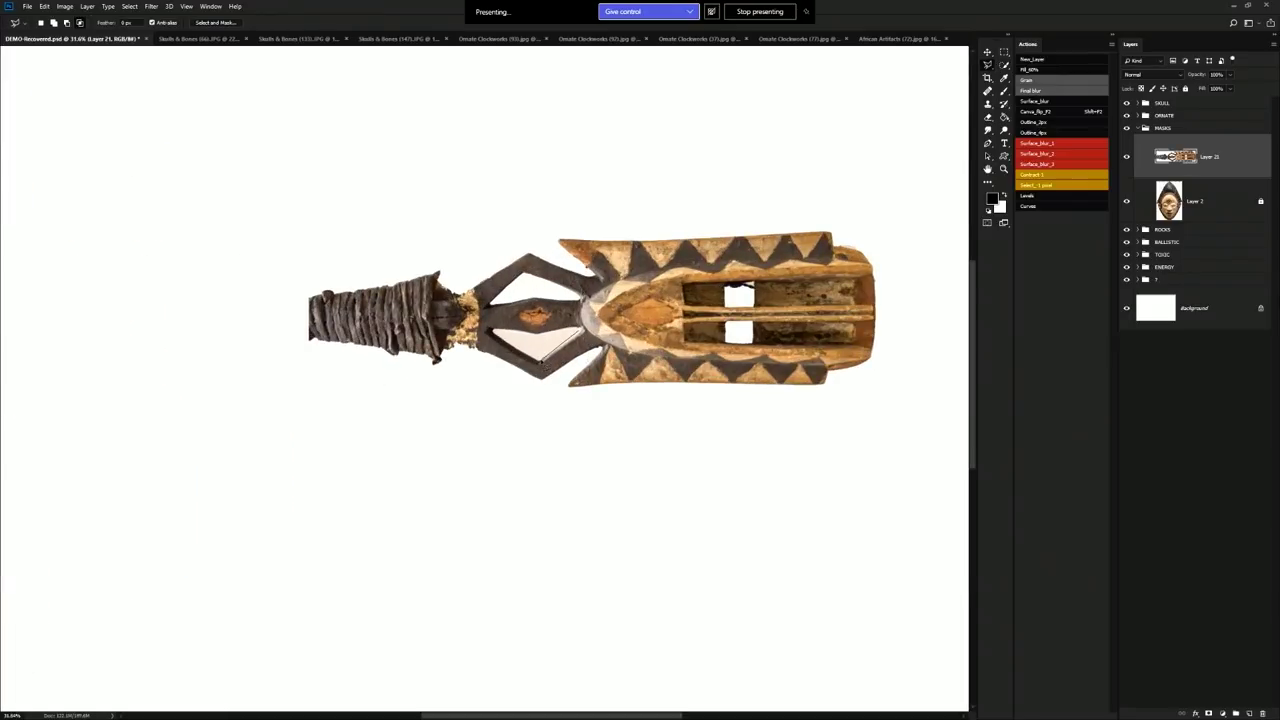
{"action": "left_click", "coordinate": [494, 331]}
{"action": "left_click", "coordinate": [538, 333]}
{"action": "left_click", "coordinate": [581, 327]}
{"action": "key", "text": "Delete"}
{"action": "right_click", "coordinate": [592, 309]}
{"action": "left_click", "coordinate": [617, 317]}
Scale the horizontal mask down further on the canvas
{"action": "key", "text": "ctrl+0"}
{"action": "key", "text": "ctrl+t"}
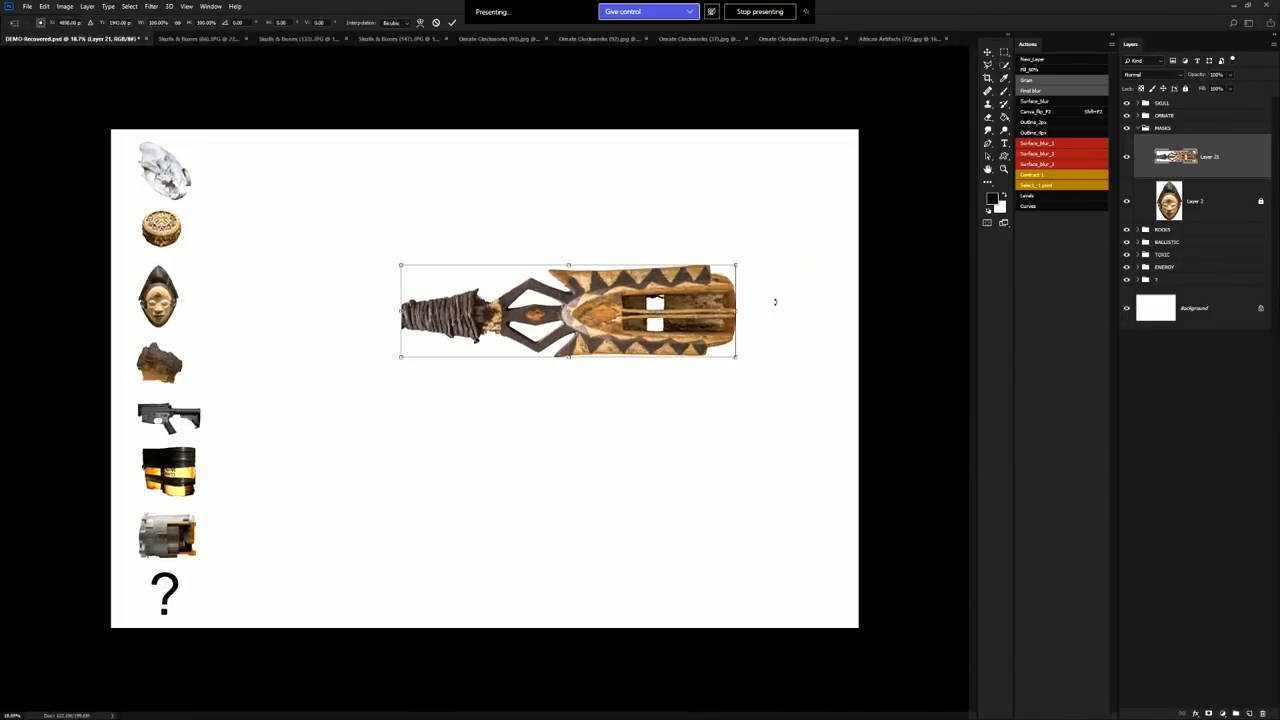
{"action": "left_click_drag", "start_coordinate": [734, 267], "coordinate": [668, 287]}
{"action": "key", "text": "Return"}
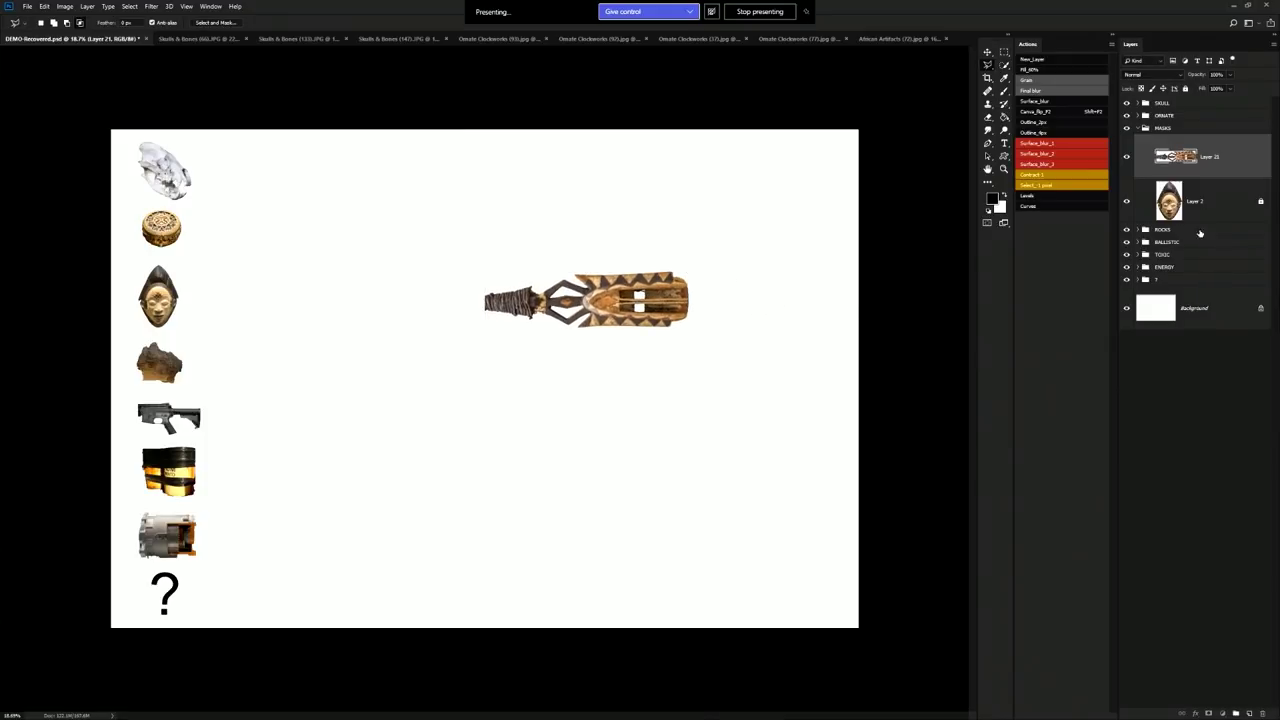
Add a new layer beneath the mask and sketch a long rectangular barrel outline extending forward from it
{"action": "left_click", "coordinate": [1203, 212]}
{"action": "left_click", "coordinate": [1248, 713]}
{"action": "key", "text": "b"}
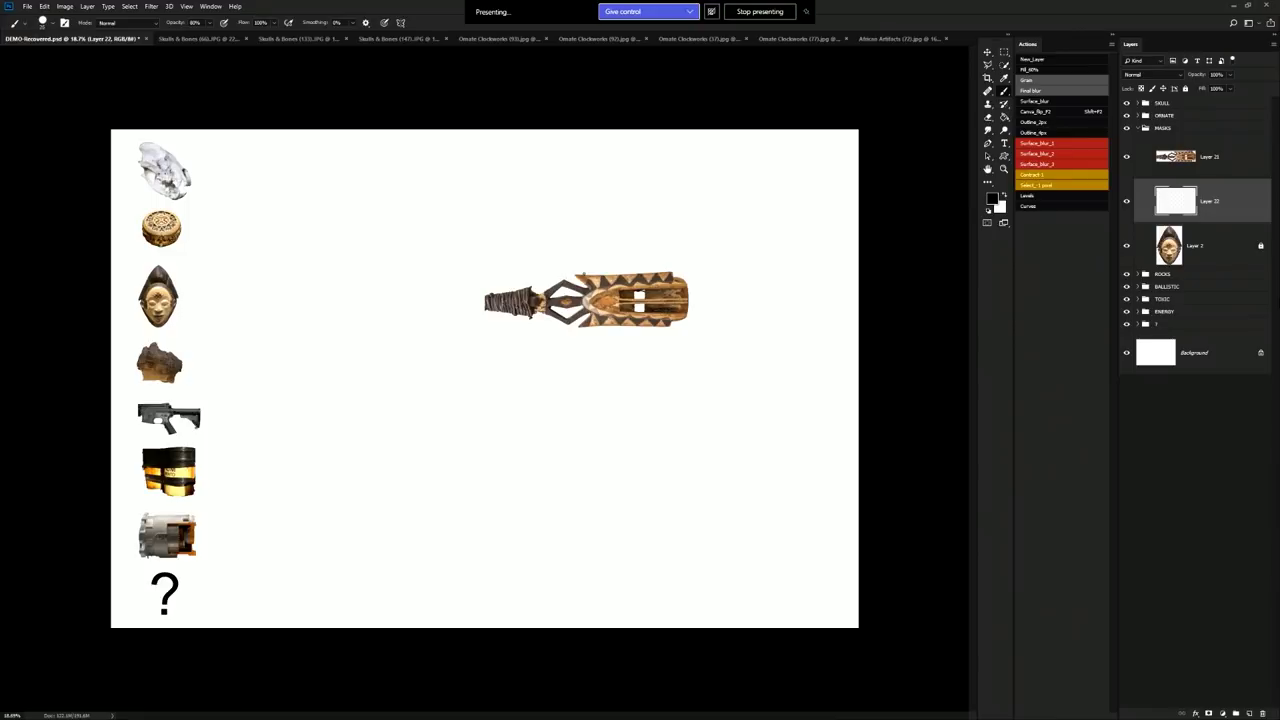
{"action": "mouse_move", "coordinate": [582, 282]}
{"action": "left_mouse_down"}
{"action": "mouse_move", "coordinate": [276, 288]}
{"action": "mouse_move", "coordinate": [278, 316]}
{"action": "mouse_move", "coordinate": [578, 328]}
{"action": "left_mouse_up"}
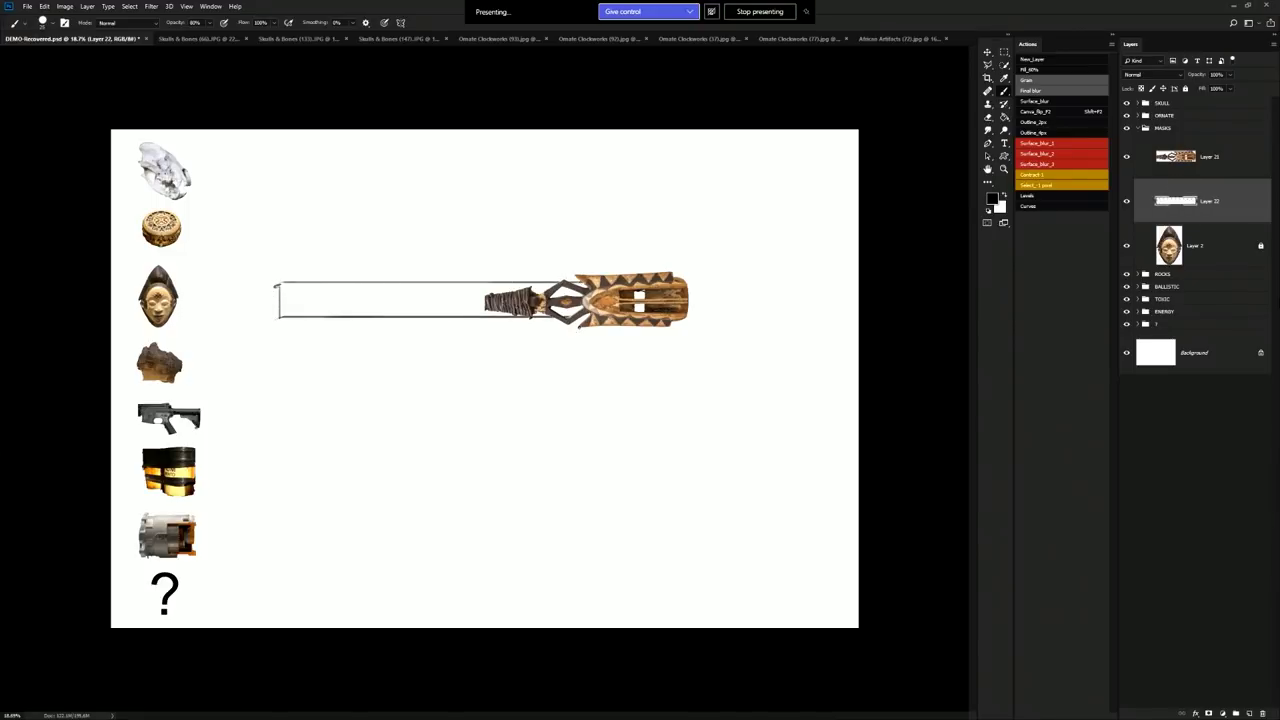
Copy the cord-wrapped section of the mask on Layer 21 onto a new layer using a rectangular selection
{"action": "left_click", "coordinate": [1210, 156]}
{"action": "key", "text": "m"}
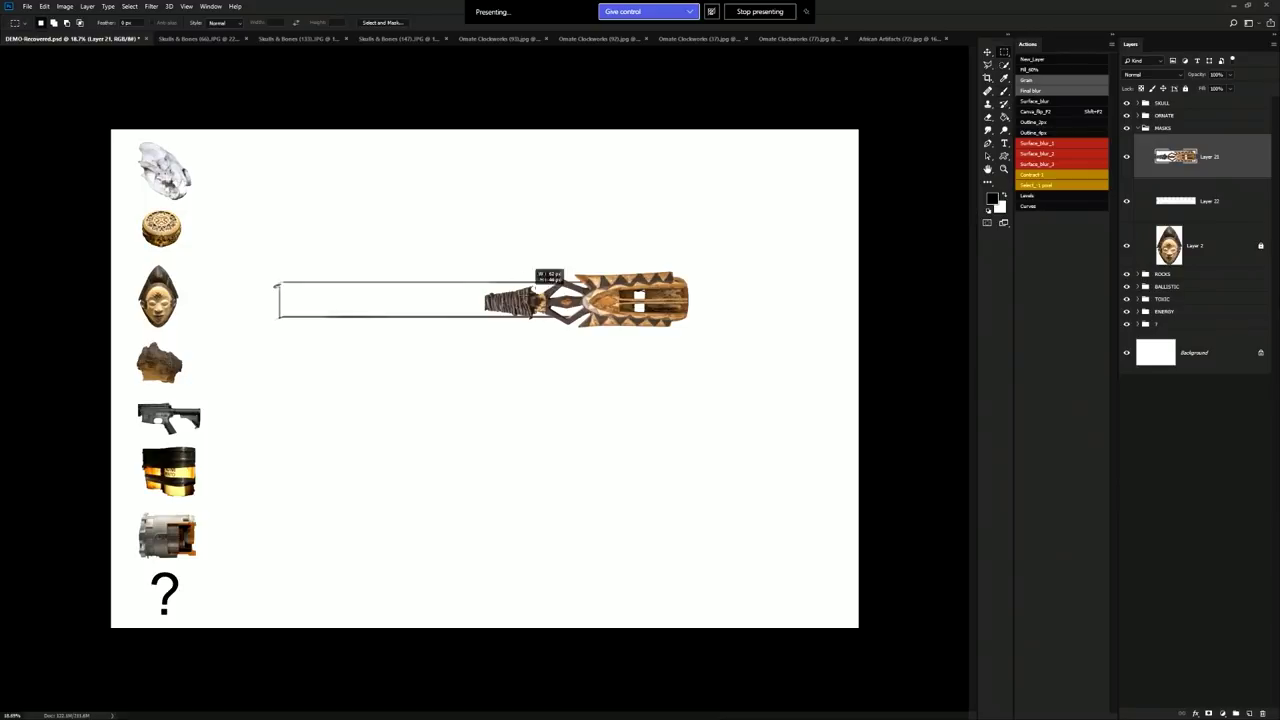
{"action": "mouse_move", "coordinate": [536, 288]}
{"action": "left_mouse_down"}
{"action": "mouse_move", "coordinate": [484, 315]}
{"action": "mouse_move", "coordinate": [606, 295]}
{"action": "mouse_move", "coordinate": [561, 290]}
{"action": "left_mouse_up"}
{"action": "key", "text": "ctrl+t"}
{"action": "key", "text": "Escape"}
{"action": "right_click", "coordinate": [562, 279]}
{"action": "left_click", "coordinate": [577, 286]}
{"action": "left_click_drag", "start_coordinate": [600, 250], "coordinate": [424, 317]}
{"action": "key", "text": "ctrl+j"}
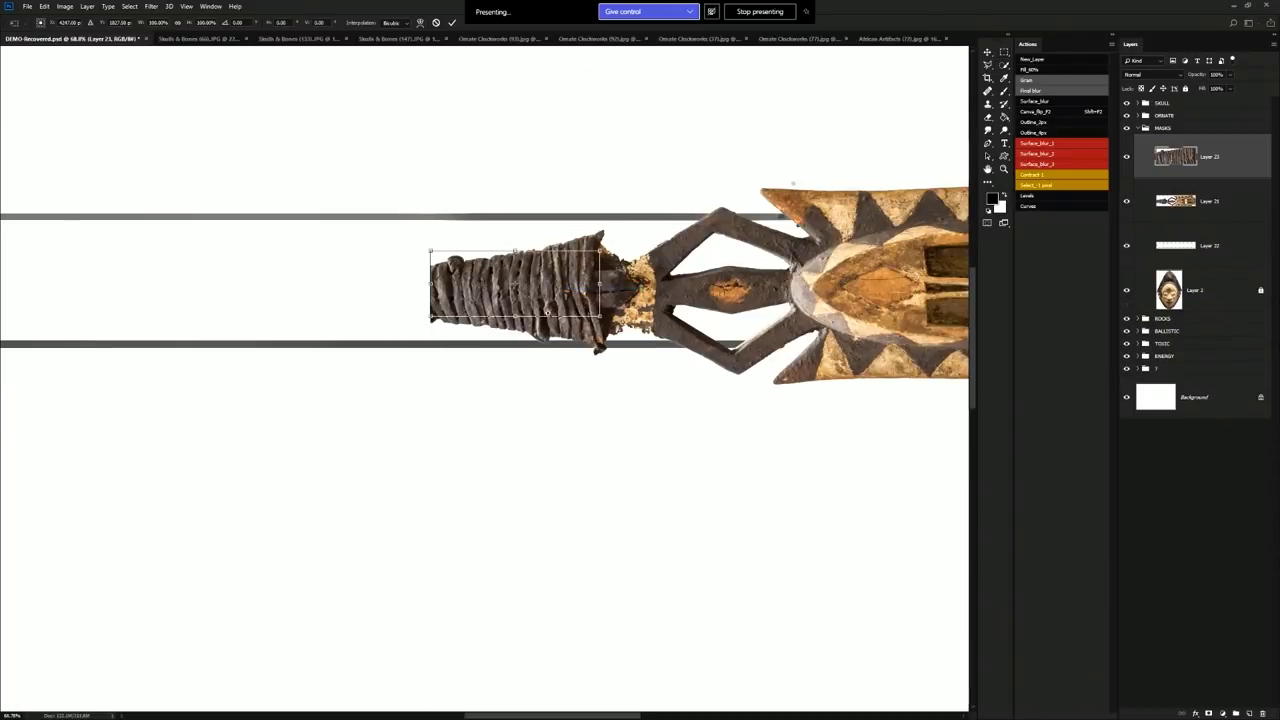
Enlarge the cord piece to the height of the sketched barrel and place it at the barrel's front end
{"action": "scroll", "coordinate": [545, 300], "scroll_direction": "down", "scroll_amount": 3}
{"action": "key", "text": "ctrl+t"}
{"action": "left_click_drag", "start_coordinate": [575, 276], "coordinate": [648, 248]}
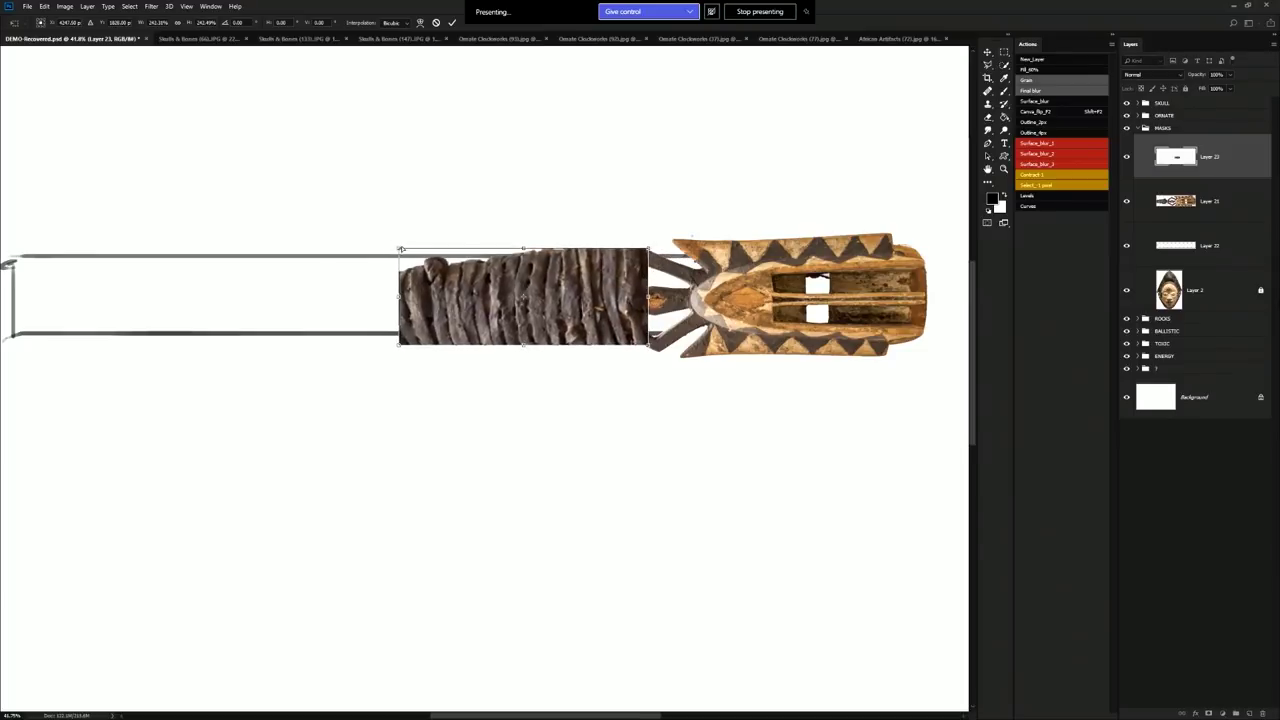
{"action": "left_click_drag", "start_coordinate": [401, 249], "coordinate": [394, 239]}
{"action": "left_click_drag", "start_coordinate": [493, 324], "coordinate": [120, 294]}
{"action": "left_click_drag", "start_coordinate": [264, 240], "coordinate": [270, 242]}
{"action": "key", "text": "Return"}
Duplicate the cord piece twice and line the copies up to cover the rest of the barrel
{"action": "key", "text": "ctrl+j"}
{"action": "key", "text": "ctrl+t"}
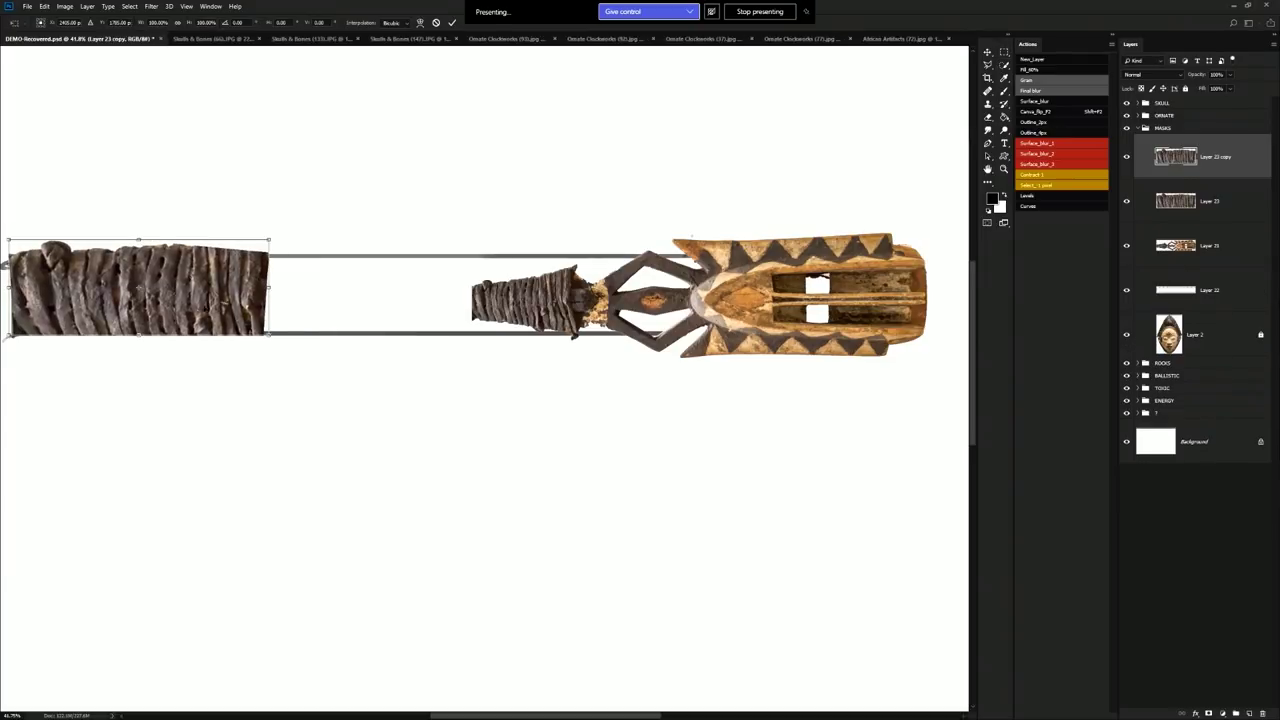
{"action": "left_click_drag", "start_coordinate": [233, 290], "coordinate": [656, 305]}
{"action": "key", "text": "Return"}
{"action": "key", "text": "ctrl+j"}
{"action": "key", "text": "ctrl+t"}
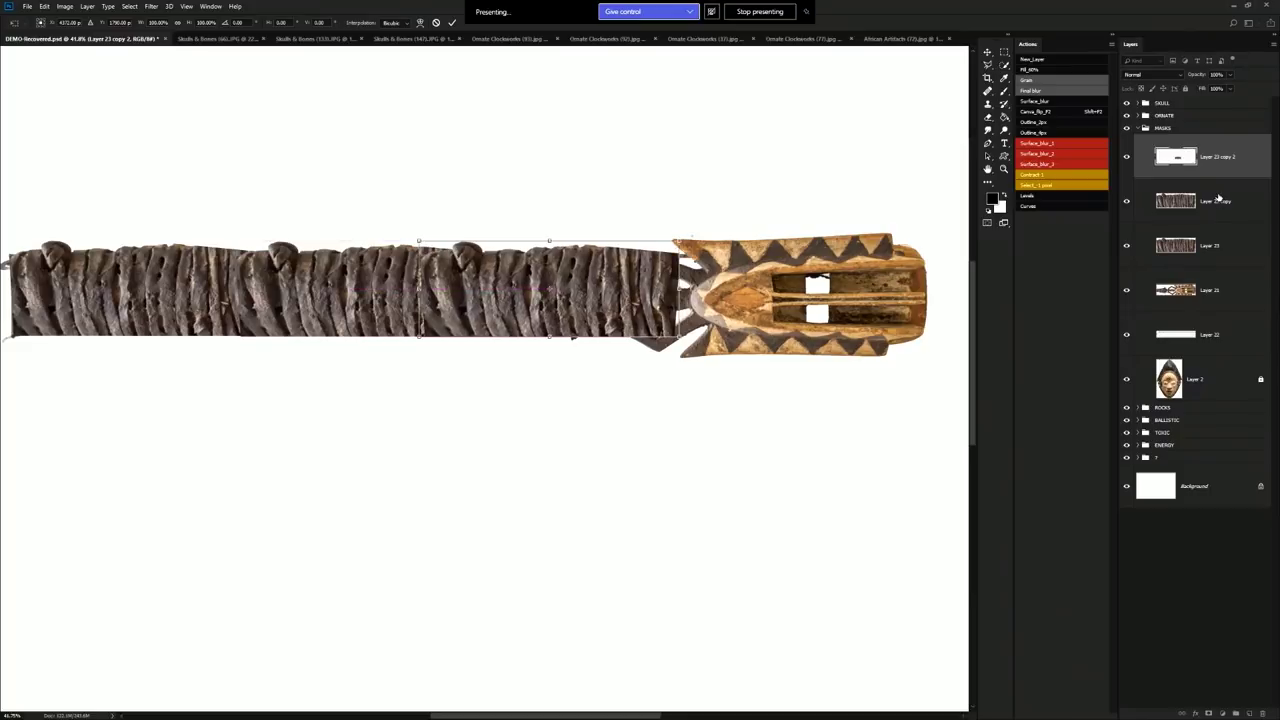
{"action": "key", "text": "Return"}
Merge the three cord layers into one and move it below the mask layer
{"action": "left_click", "coordinate": [1230, 255], "text": "shift"}
{"action": "key", "text": "w"}
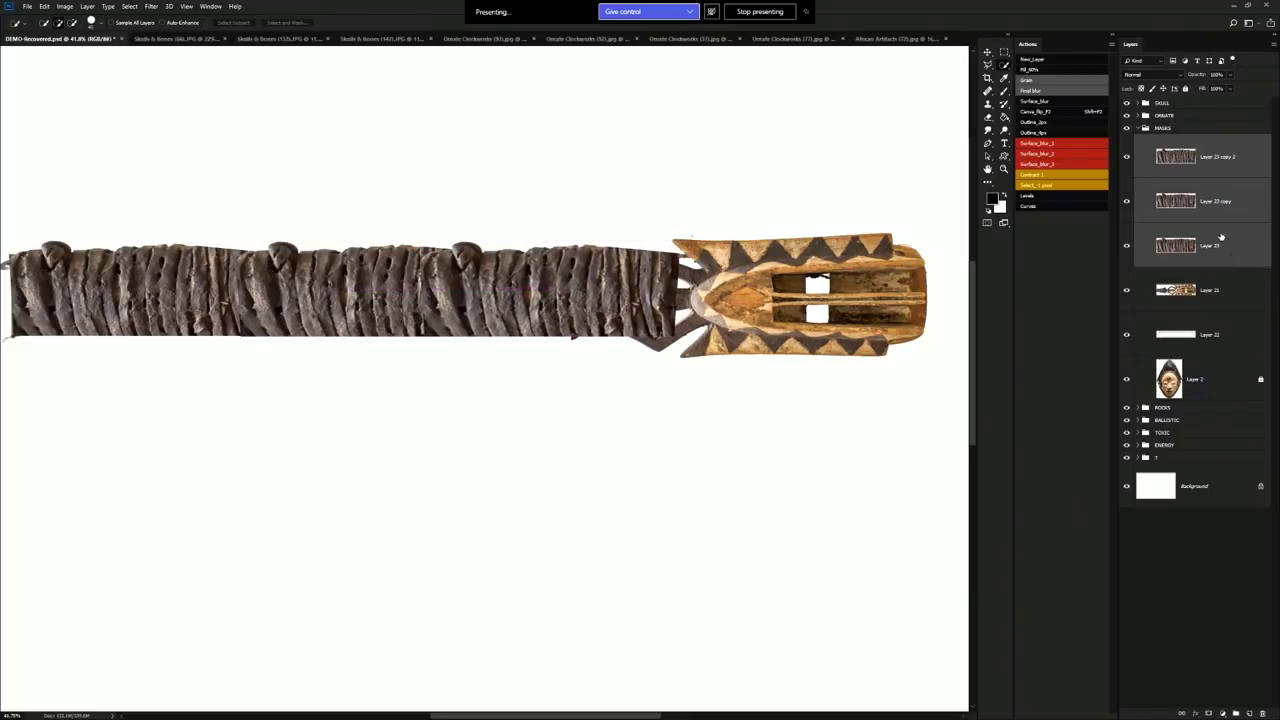
{"action": "key", "text": "ctrl+e"}
{"action": "key", "text": "ctrl+w"}
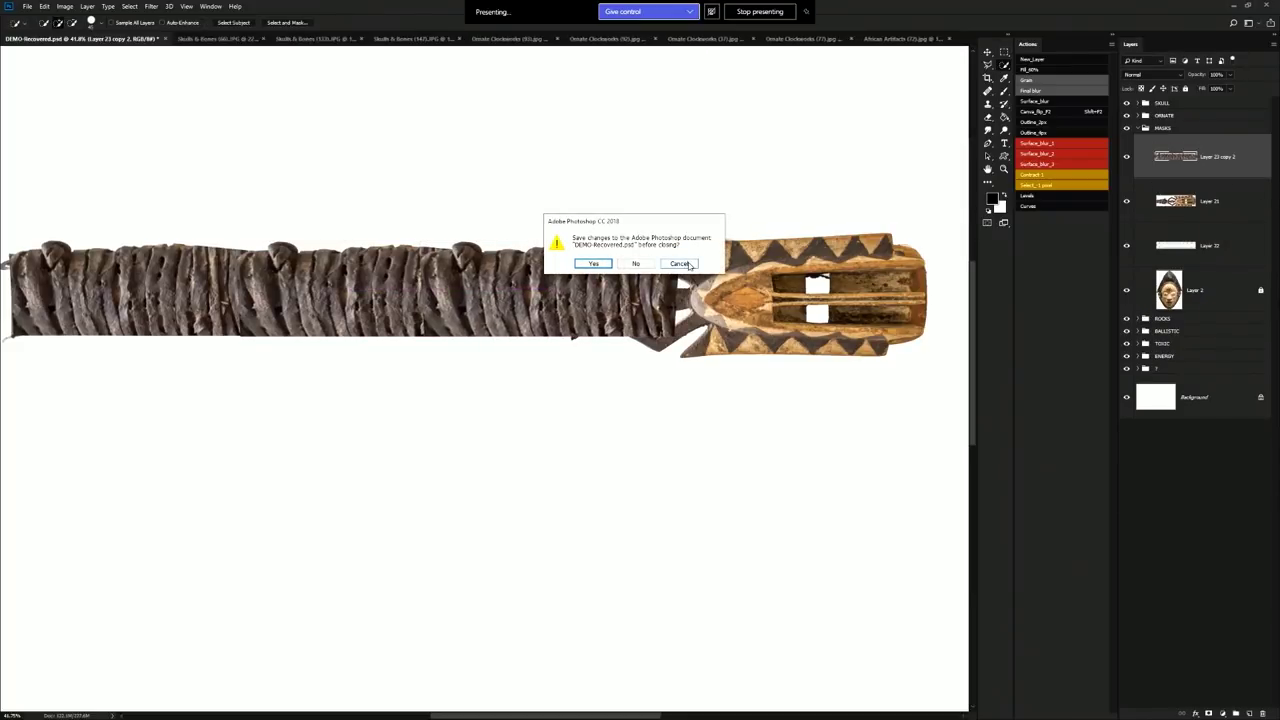
{"action": "left_click", "coordinate": [681, 264]}
{"action": "key", "text": "ctrl+bracketleft"}
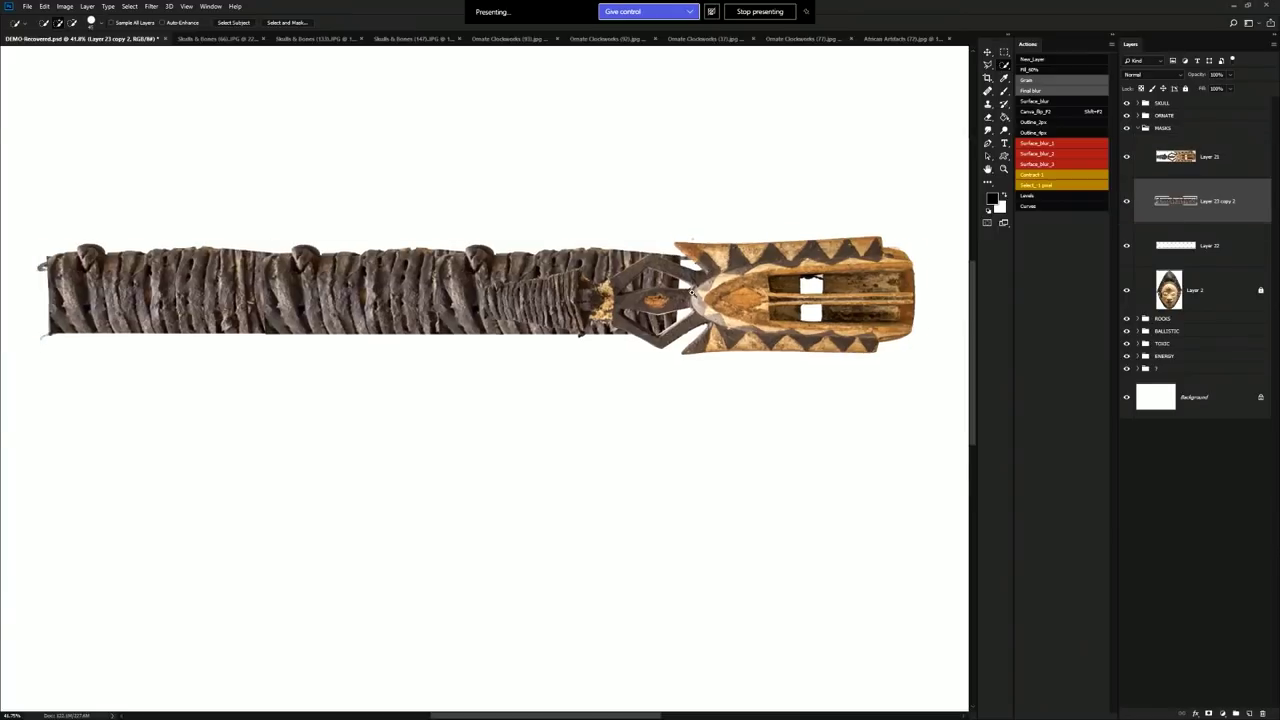
Turn the mask on Layer 21 around and position its wooden end against the rear of the cord-wrapped barrel
{"action": "left_click_drag", "start_coordinate": [692, 292], "coordinate": [674, 292]}
{"action": "left_click", "coordinate": [1176, 162]}
{"action": "left_click_drag", "start_coordinate": [816, 313], "coordinate": [802, 307]}
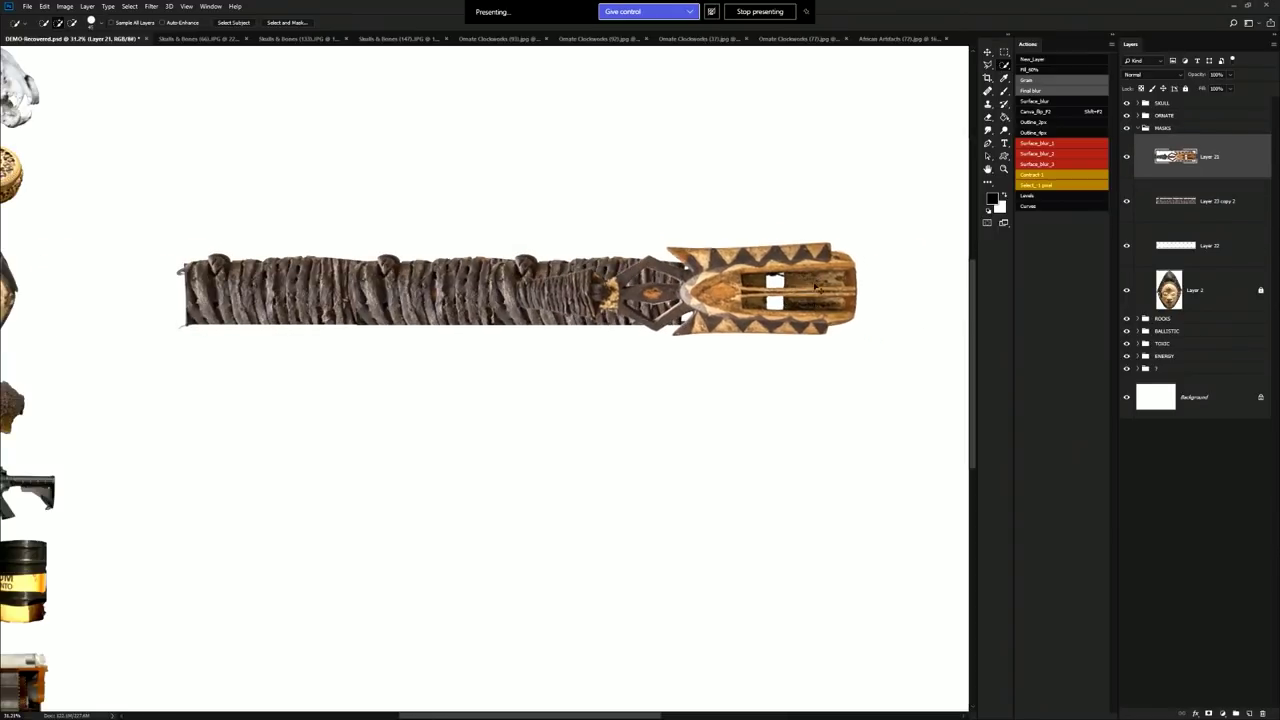
{"action": "key", "text": "ctrl+t"}
{"action": "left_click_drag", "start_coordinate": [866, 207], "coordinate": [502, 377]}
{"action": "left_click_drag", "start_coordinate": [611, 285], "coordinate": [755, 293]}
{"action": "key", "text": "Return"}
{"action": "left_click_drag", "start_coordinate": [794, 240], "coordinate": [682, 236]}
Sample nearby tones and paint over the seam where the wooden mask meets the cord-wrapped barrel
{"action": "key", "text": "b"}
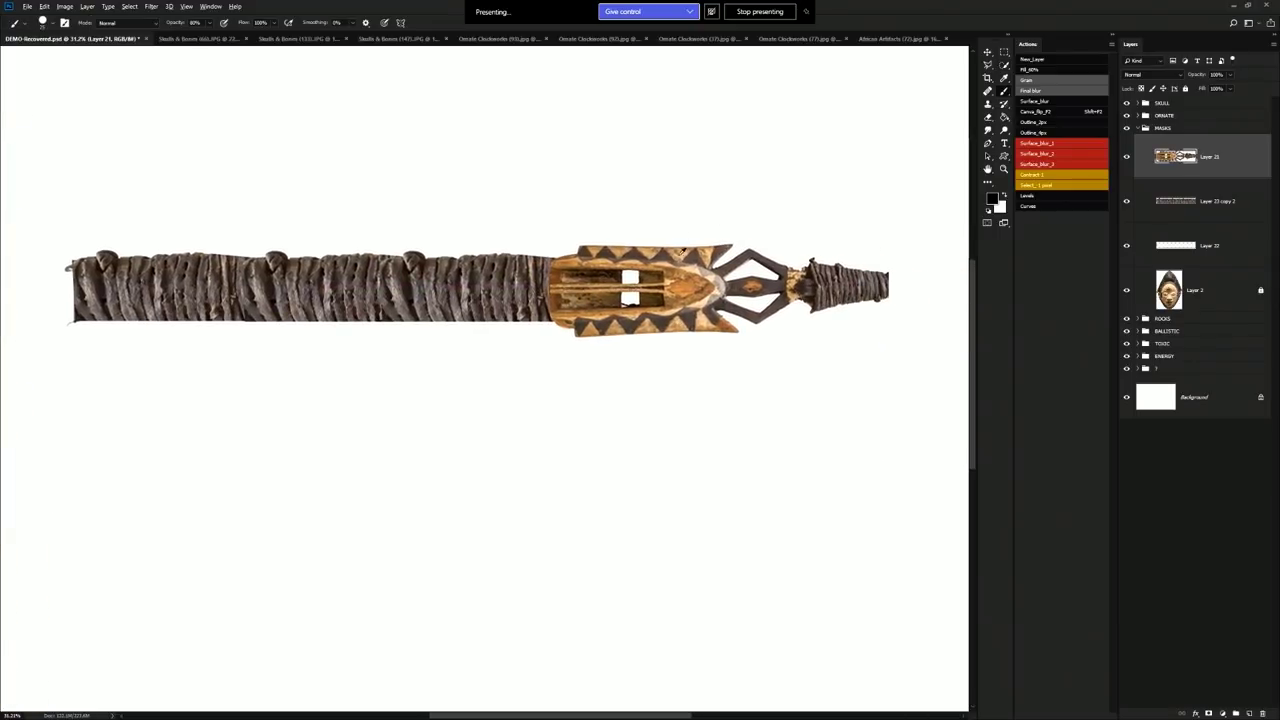
{"action": "left_click", "coordinate": [683, 253], "text": "alt"}
{"action": "key", "text": "d"}
{"action": "left_click_drag", "start_coordinate": [551, 266], "coordinate": [552, 320]}
{"action": "mouse_move", "coordinate": [550, 263]}
{"action": "left_mouse_down"}
{"action": "mouse_move", "coordinate": [550, 302]}
{"action": "mouse_move", "coordinate": [552, 264]}
{"action": "left_mouse_up"}
{"action": "left_click", "coordinate": [542, 288], "text": "alt"}
{"action": "key", "text": "x"}
Merge the mask and cord layers into Layer 22 and erase the stray outline at the barrel's front end
{"action": "key", "text": "e"}
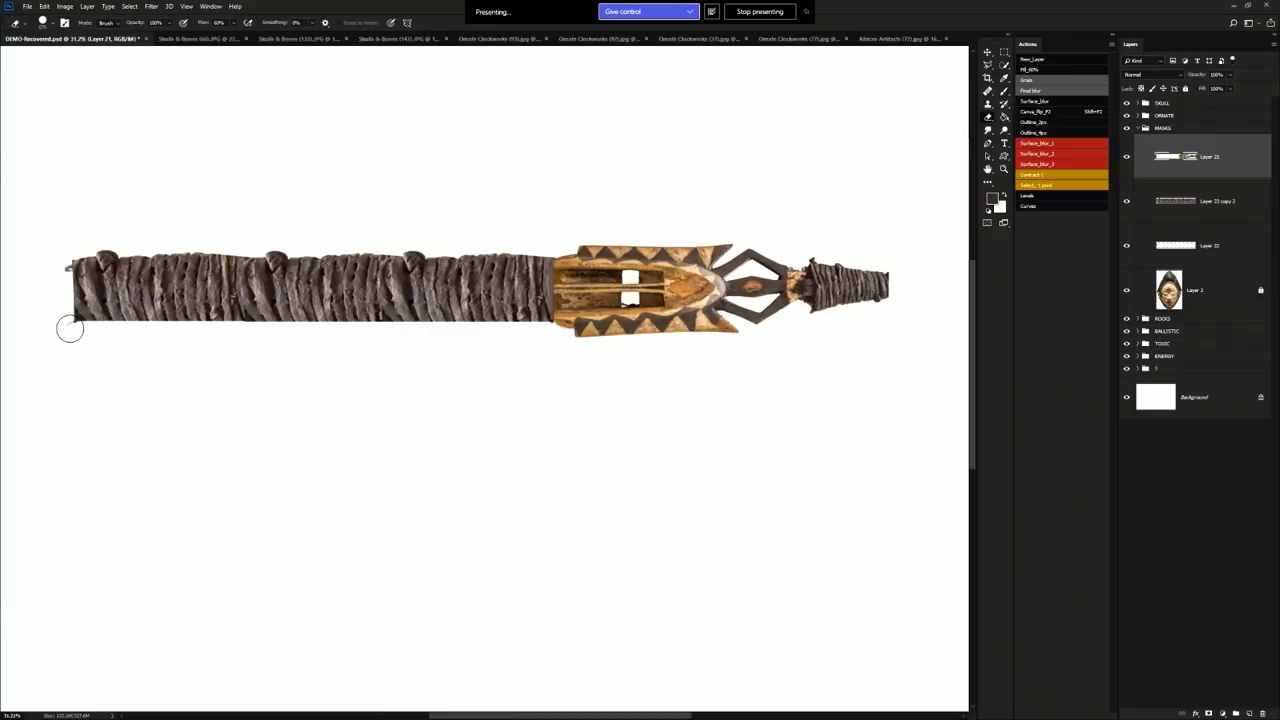
{"action": "key", "text": "ctrl+w"}
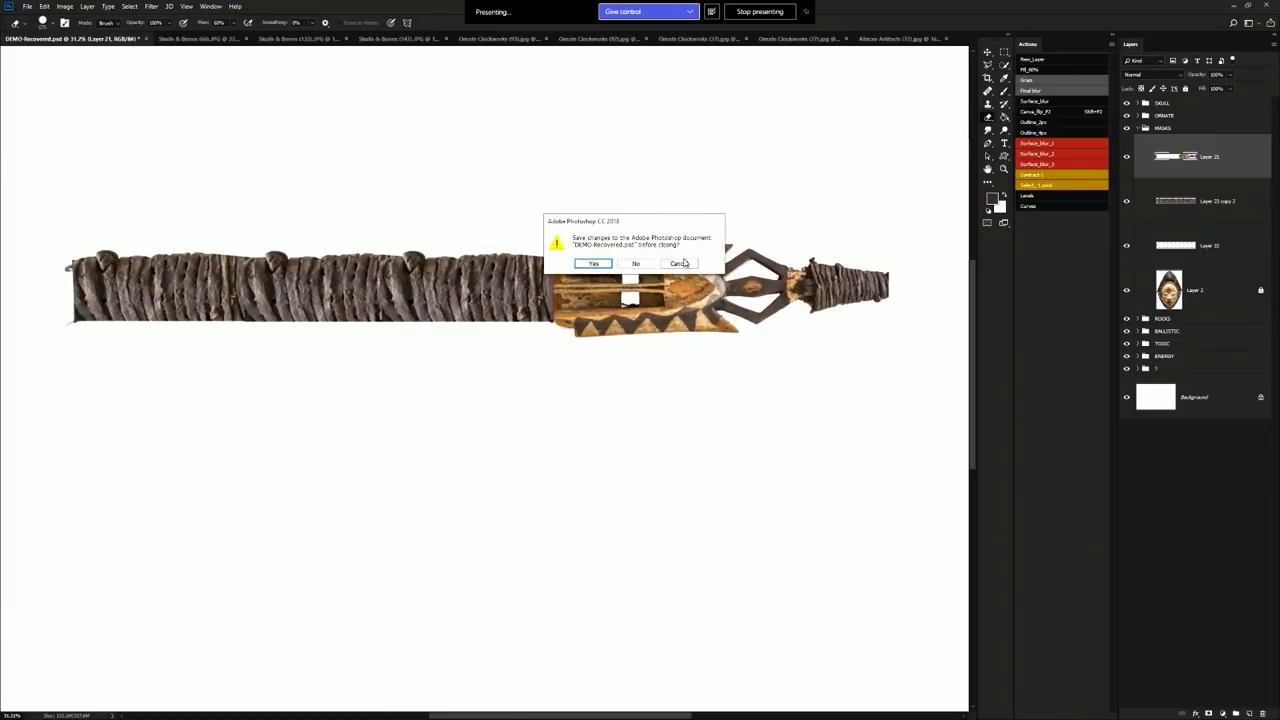
{"action": "left_click", "coordinate": [679, 263]}
{"action": "key", "text": "Delete"}
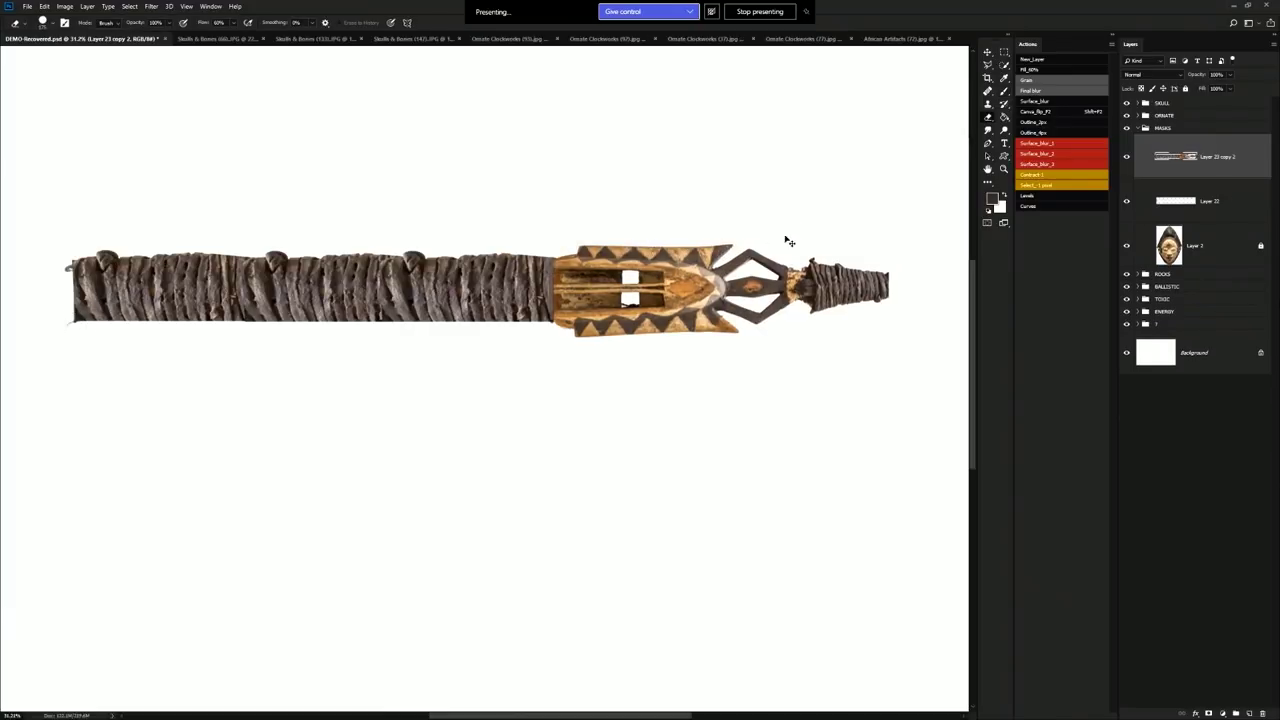
{"action": "key", "text": "ctrl+e"}
{"action": "key", "text": "b"}
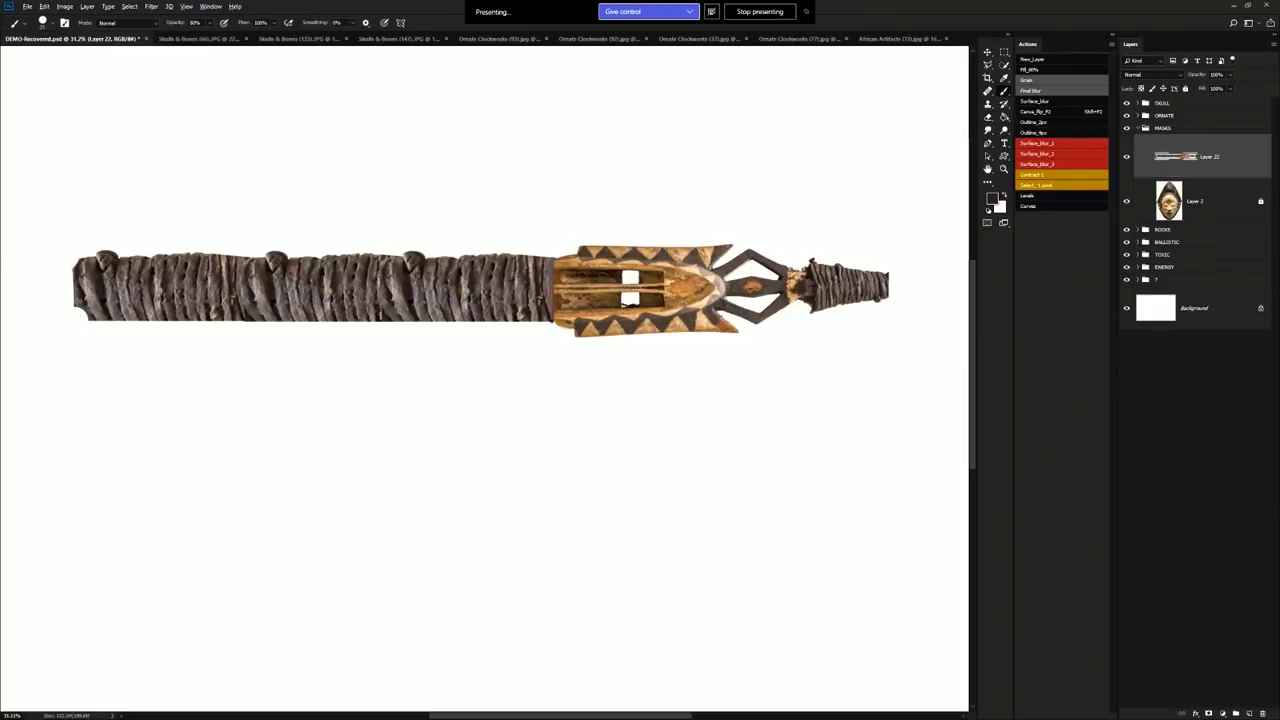
Scale the merged cord-and-mask gun body on Layer 22 down slightly, keeping it horizontal on the page
{"action": "left_click", "coordinate": [622, 247], "text": "alt"}
{"action": "left_click_drag", "start_coordinate": [798, 288], "coordinate": [731, 289]}
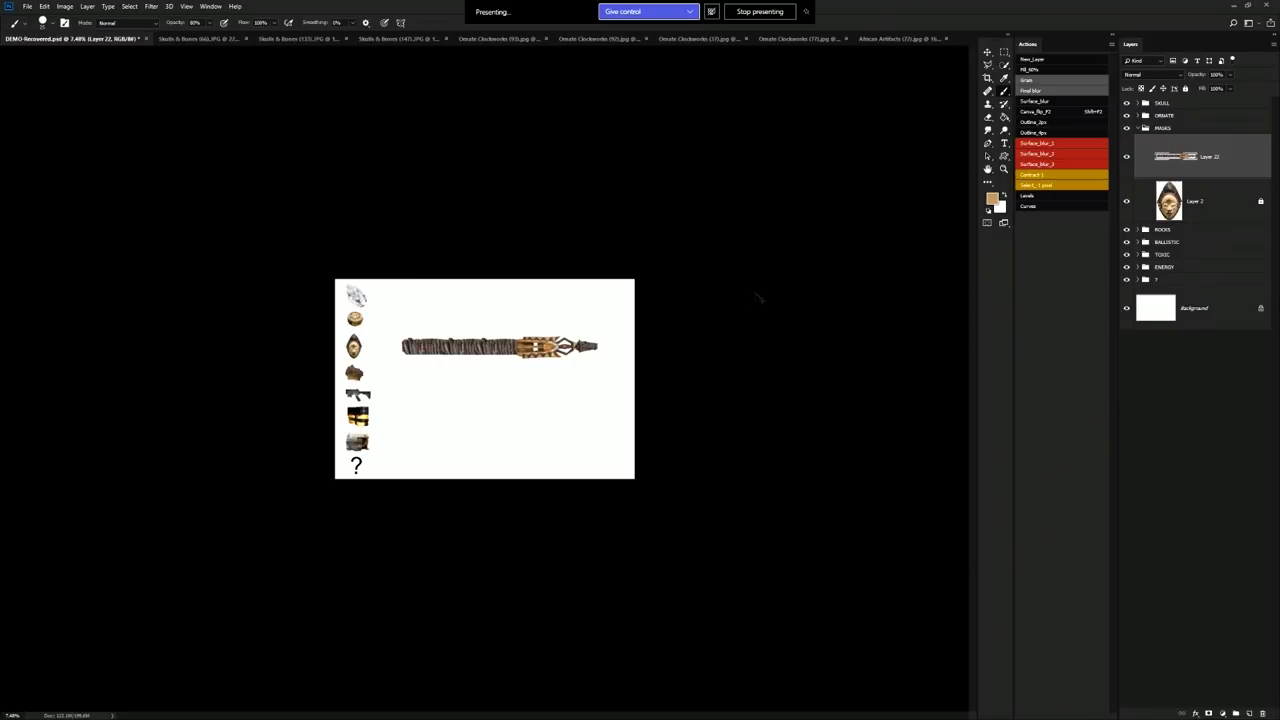
{"action": "key", "text": "ctrl+t"}
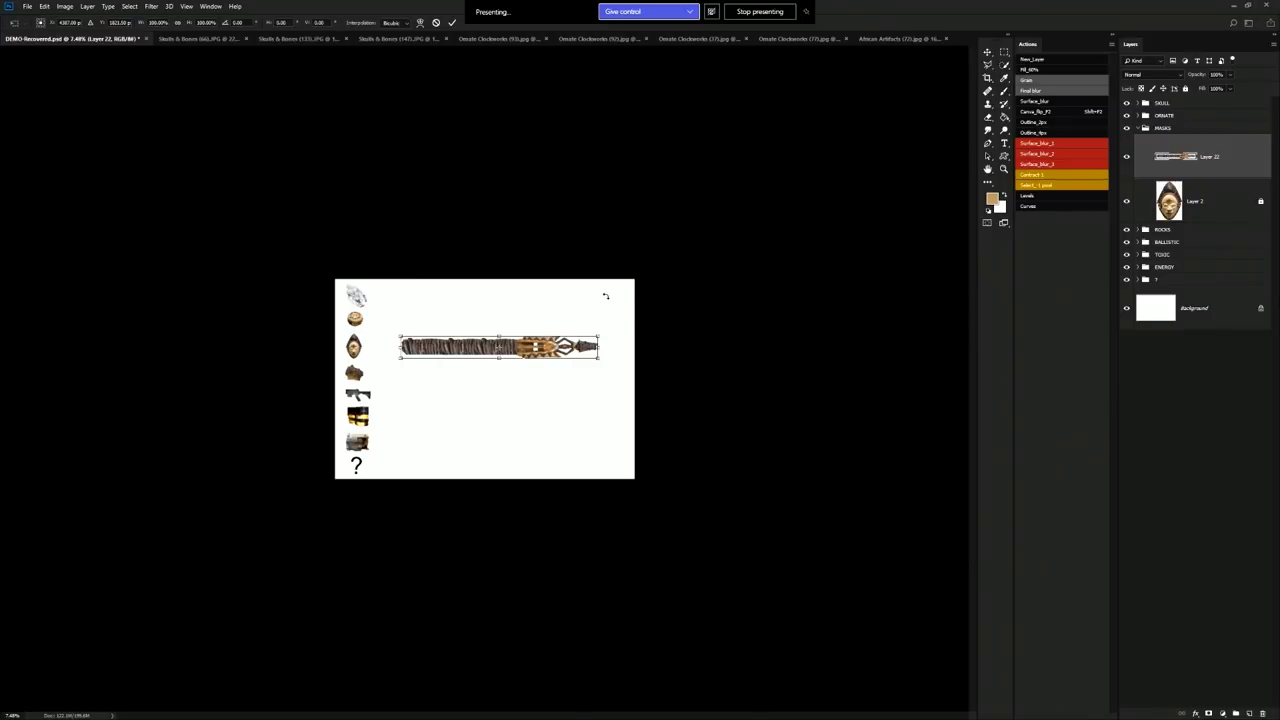
{"action": "left_click_drag", "start_coordinate": [605, 296], "coordinate": [527, 386]}
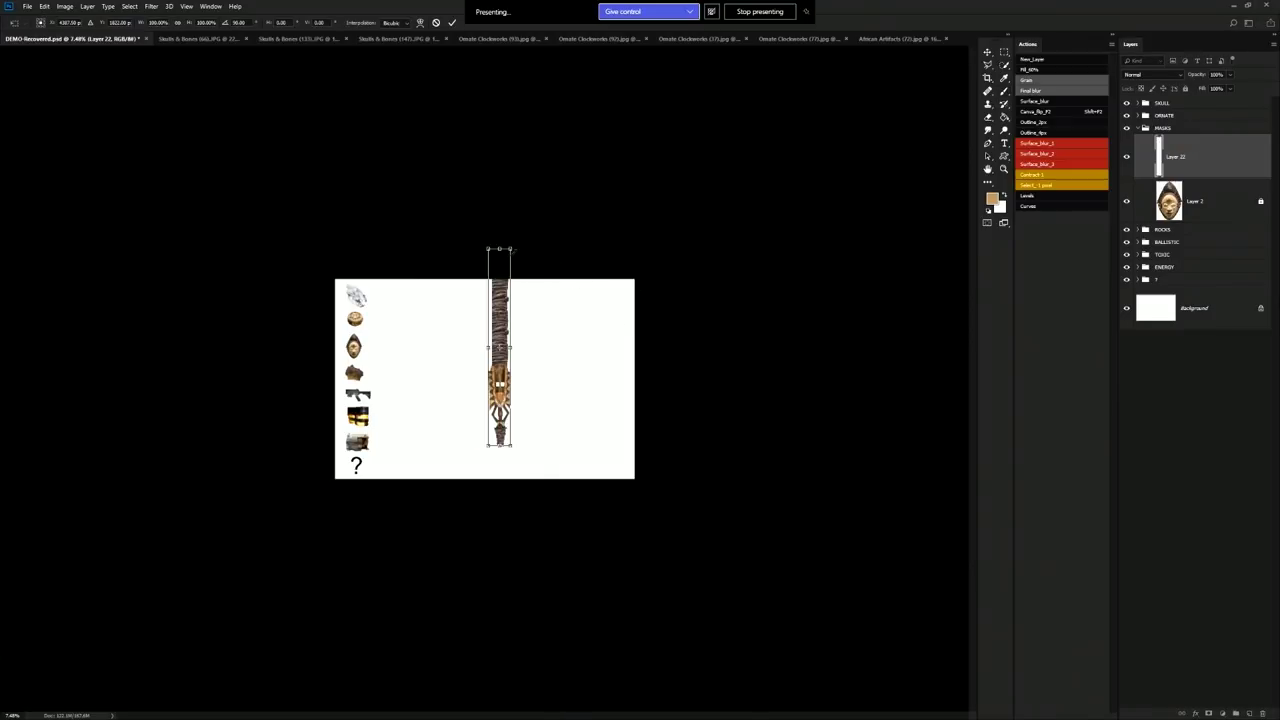
{"action": "left_click_drag", "start_coordinate": [510, 248], "coordinate": [422, 304]}
{"action": "key", "text": "ctrl+0"}
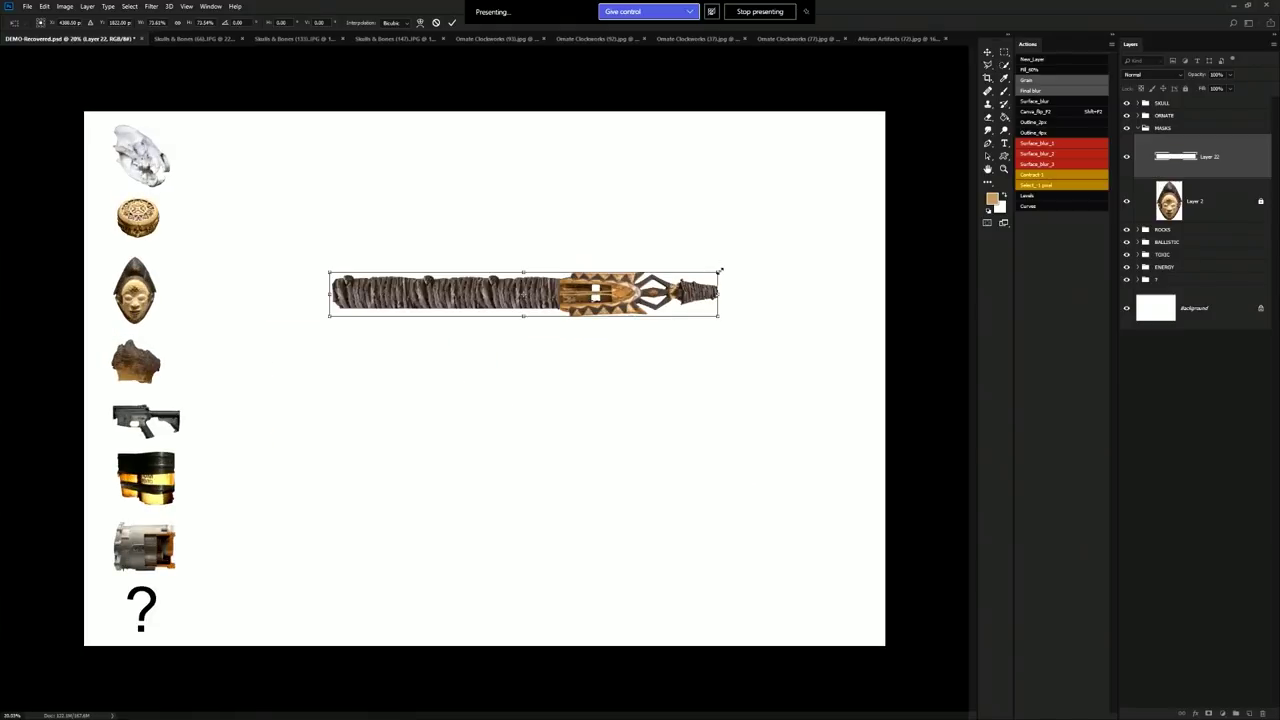
{"action": "left_click_drag", "start_coordinate": [719, 270], "coordinate": [760, 246]}
{"action": "key", "text": "Return"}
{"action": "key", "text": "b"}
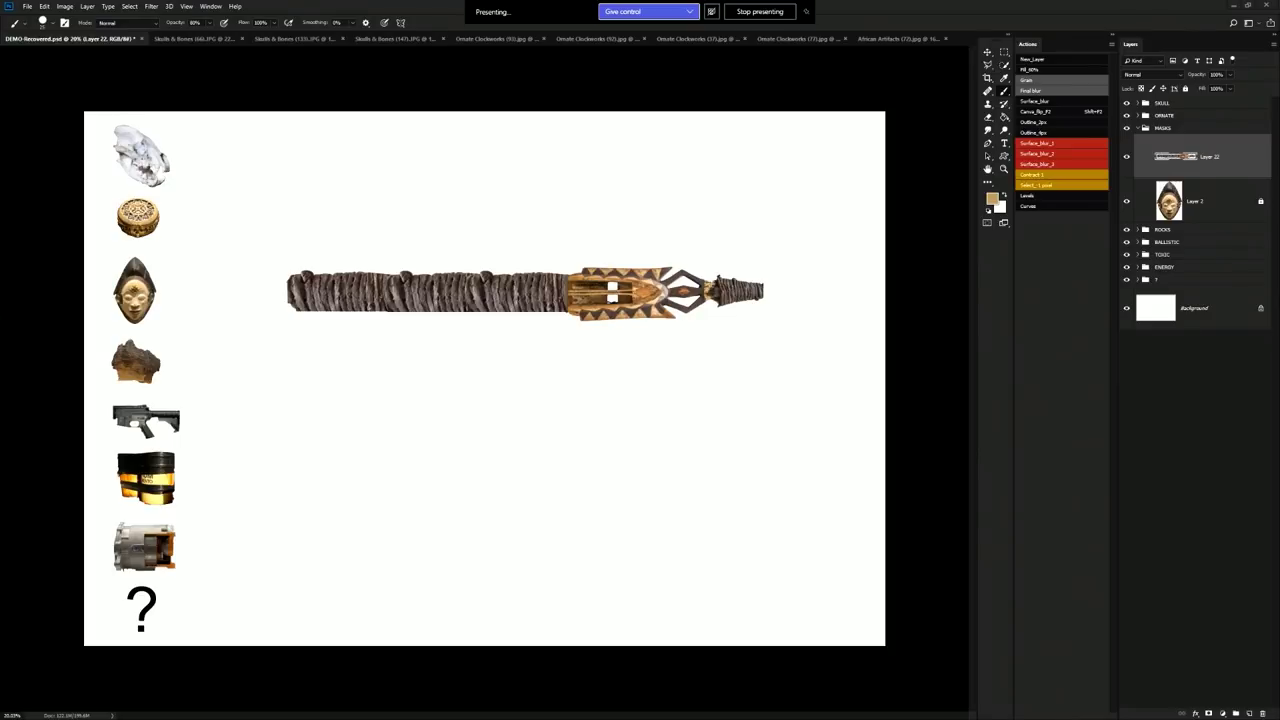
Open the African Artifacts (33) photo and quick-select the inner shell-studded prong to the right of the mask's carved neck
{"action": "left_click_drag", "start_coordinate": [737, 158], "coordinate": [863, 22]}
{"action": "left_click", "coordinate": [1005, 65]}
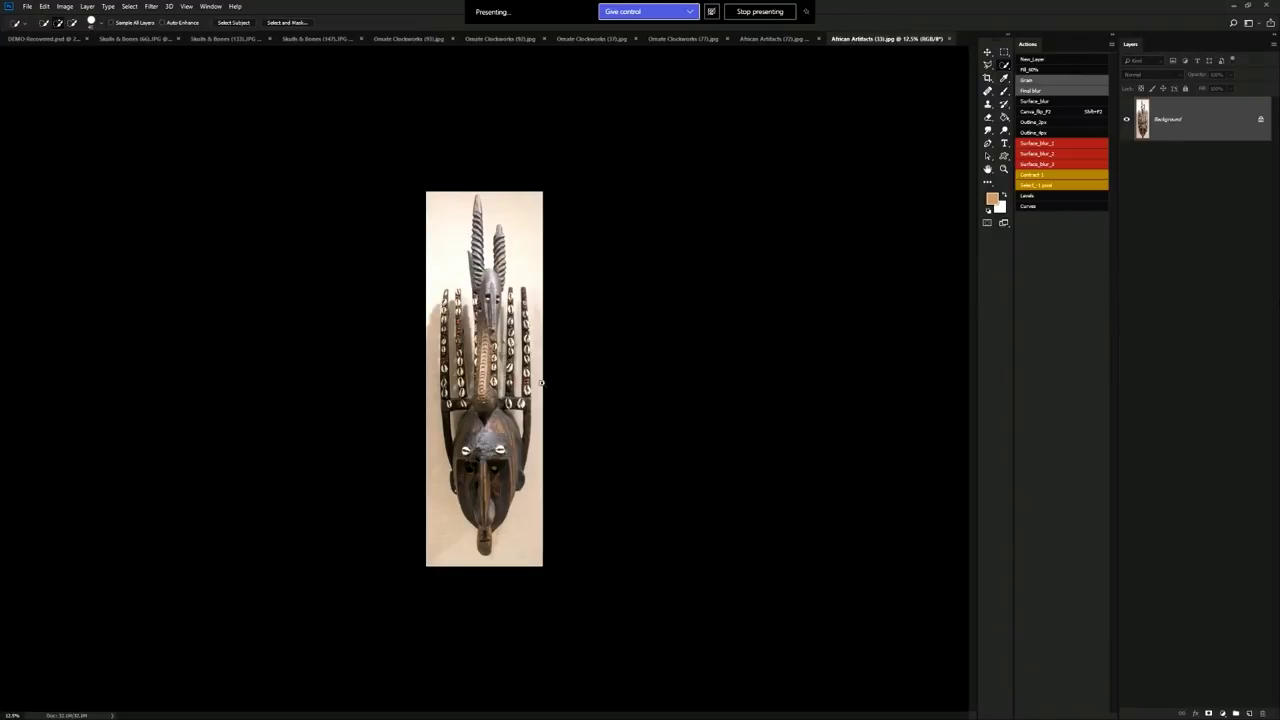
{"action": "scroll", "coordinate": [543, 384], "scroll_direction": "up", "scroll_amount": 3}
{"action": "mouse_move", "coordinate": [494, 490]}
{"action": "left_mouse_down"}
{"action": "mouse_move", "coordinate": [486, 535]}
{"action": "mouse_move", "coordinate": [478, 300]}
{"action": "mouse_move", "coordinate": [504, 250]}
{"action": "left_mouse_up"}
{"action": "key", "text": "ctrl+d"}
{"action": "scroll", "coordinate": [540, 341], "scroll_direction": "up", "scroll_amount": 7}
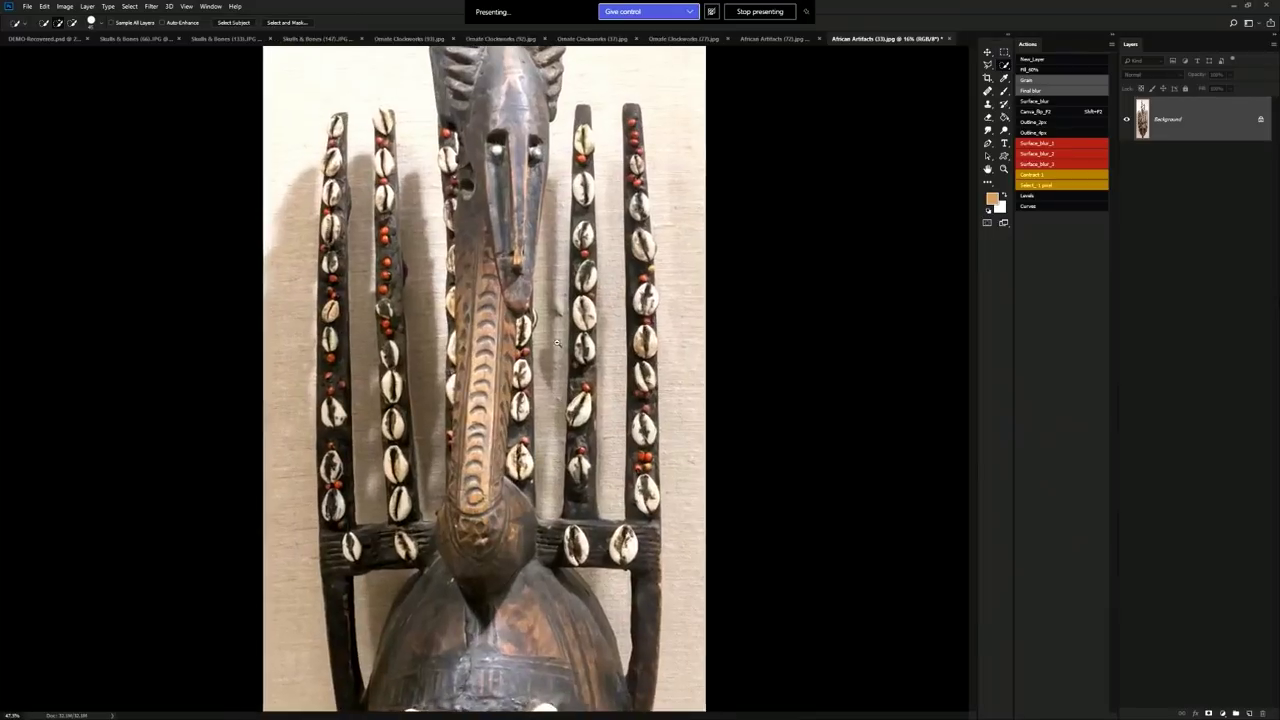
{"action": "left_click_drag", "start_coordinate": [585, 496], "coordinate": [585, 116]}
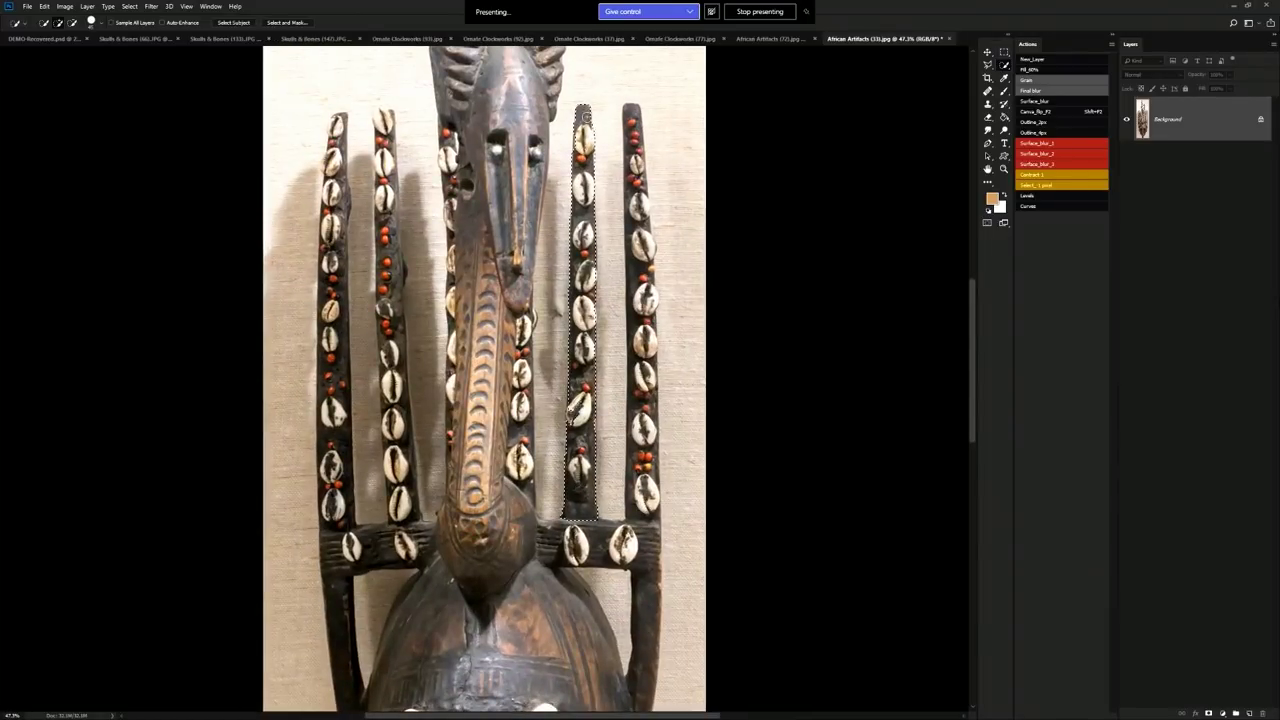
Paste the shell-studded prong into the DEMO-Recovered document, rotate it horizontal and place it beneath the wooden mask section
{"action": "left_click", "coordinate": [45, 38]}
{"action": "key", "text": "ctrl+v"}
{"action": "key", "text": "ctrl+t"}
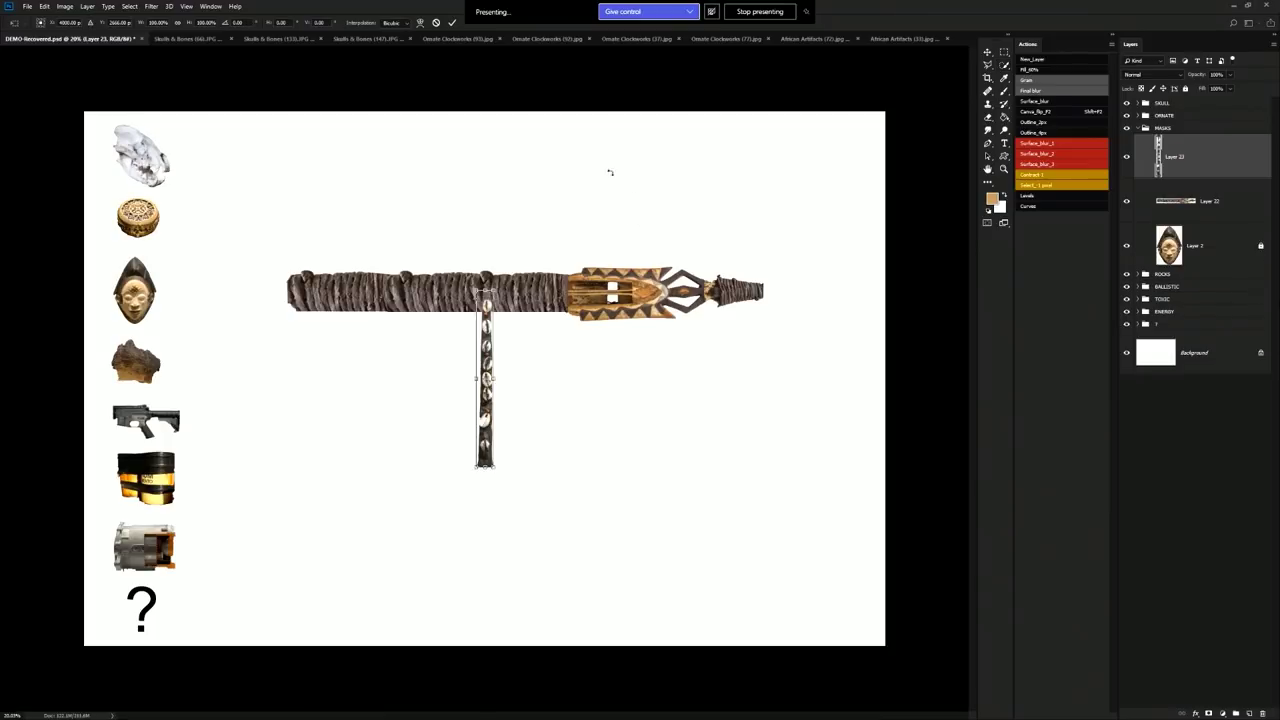
{"action": "left_click_drag", "start_coordinate": [608, 171], "coordinate": [722, 327]}
{"action": "left_click_drag", "start_coordinate": [645, 340], "coordinate": [675, 335]}
{"action": "key", "text": "Return"}
Sample a dark tone from the shell-studded prong and paint a short barrel extension onto its wide front end
{"action": "key", "text": "b"}
{"action": "scroll", "coordinate": [590, 347], "scroll_direction": "up", "scroll_amount": 3}
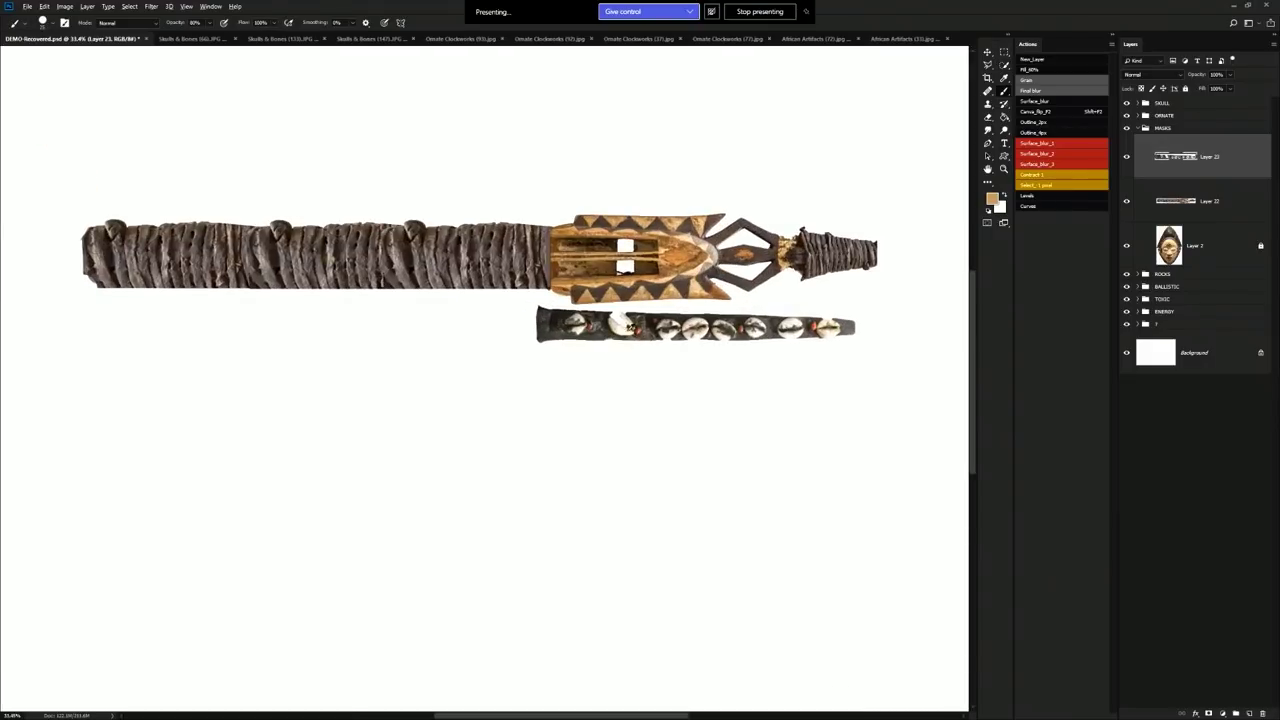
{"action": "left_click", "coordinate": [624, 324], "text": "alt"}
{"action": "mouse_move", "coordinate": [553, 316]}
{"action": "left_mouse_down"}
{"action": "mouse_move", "coordinate": [488, 322]}
{"action": "mouse_move", "coordinate": [492, 336]}
{"action": "mouse_move", "coordinate": [535, 336]}
{"action": "mouse_move", "coordinate": [493, 328]}
{"action": "mouse_move", "coordinate": [533, 329]}
{"action": "mouse_move", "coordinate": [491, 330]}
{"action": "left_mouse_up"}
{"action": "scroll", "coordinate": [561, 332], "scroll_direction": "down", "scroll_amount": 2}
{"action": "left_click_drag", "start_coordinate": [606, 333], "coordinate": [601, 327]}
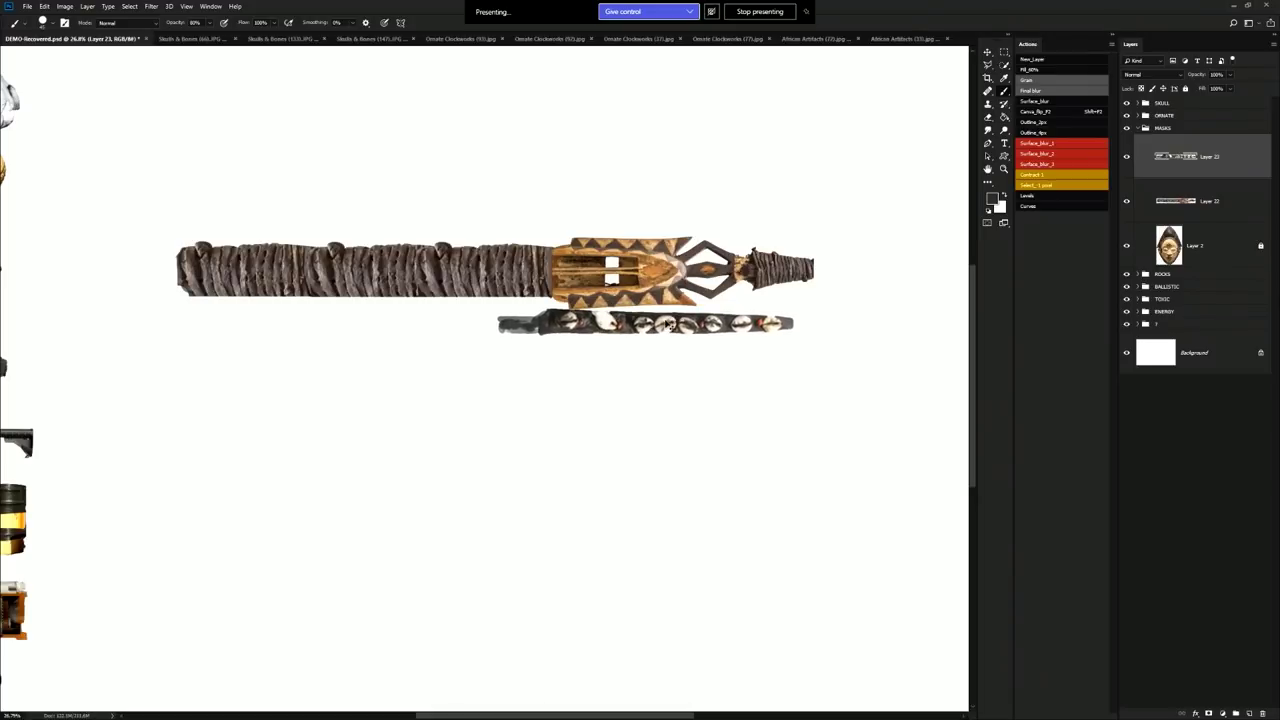
Duplicate the shell-studded prong layer, flip the copy vertically and place it above the wooden mask section
{"action": "key", "text": "ctrl+j"}
{"action": "key", "text": "ctrl+t"}
{"action": "right_click", "coordinate": [642, 310]}
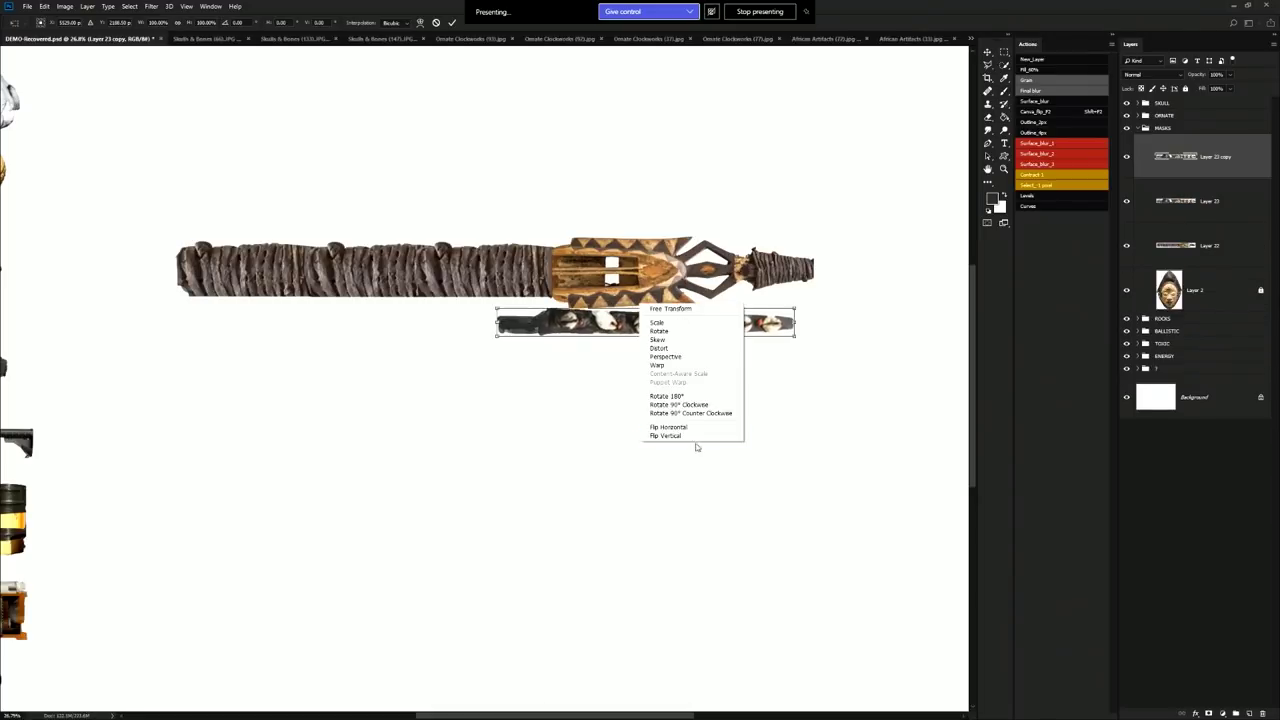
{"action": "left_click", "coordinate": [693, 436]}
{"action": "key", "text": "Return"}
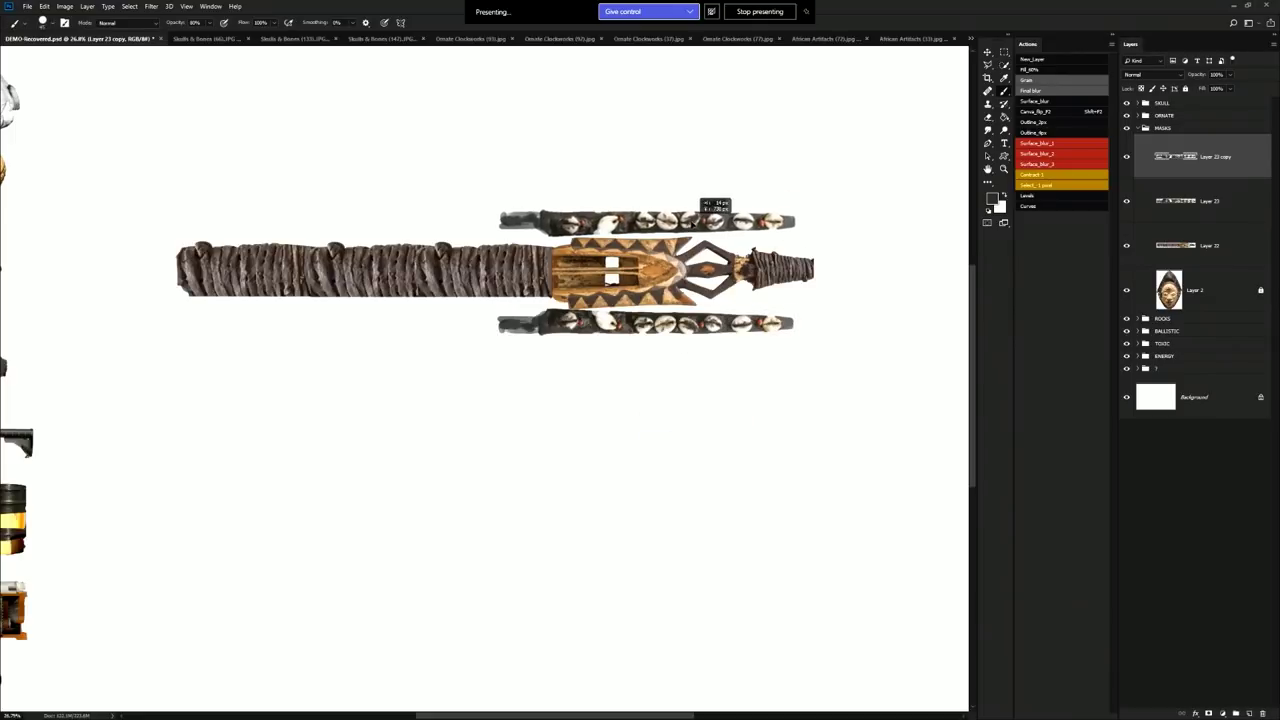